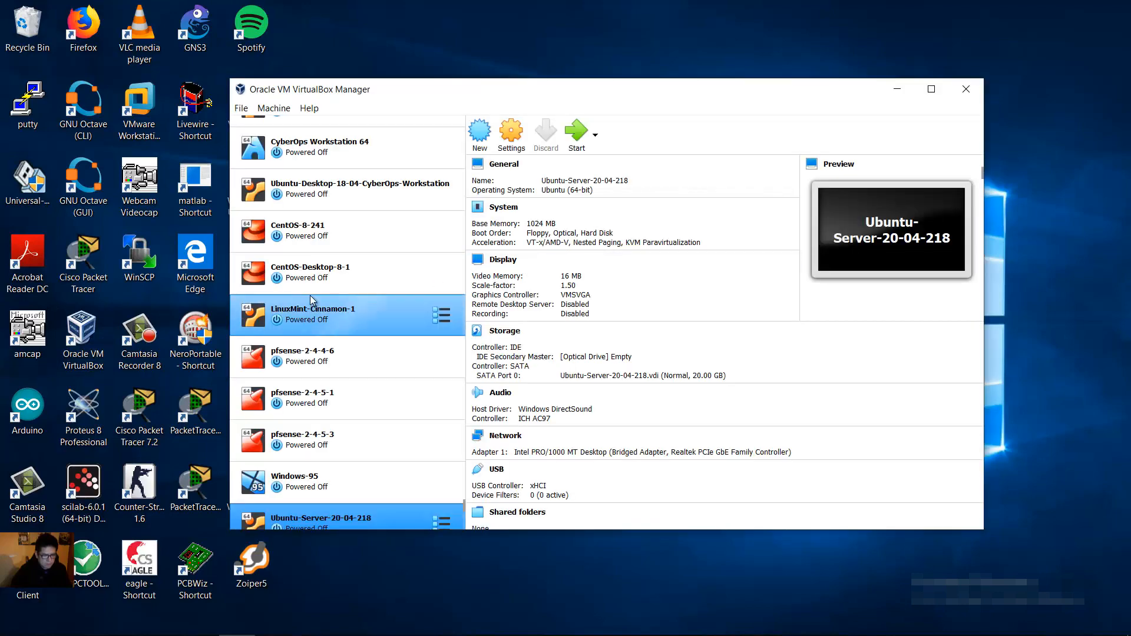
# Step: Begin a new virtual machine from the VirtualBox Manager toolbar
pyautogui.click(479, 132)
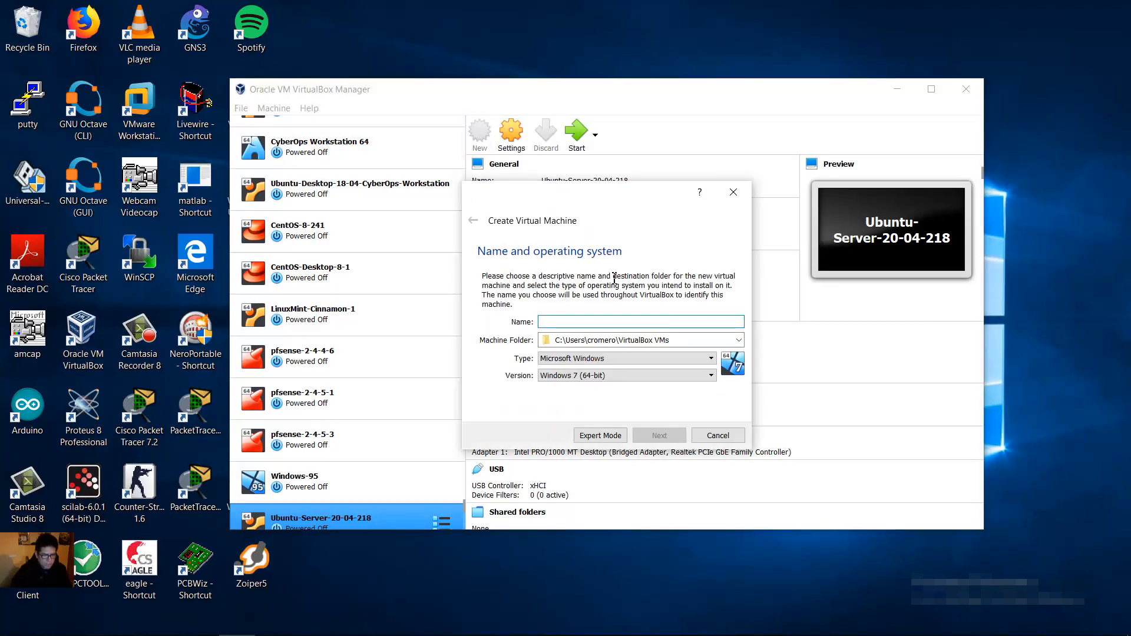
# Step: Name the machine Ubuntu-Desktop-20-04-1, keep type Linux and version Ubuntu (64-bit), and continue
pyautogui.write('Ubunt')
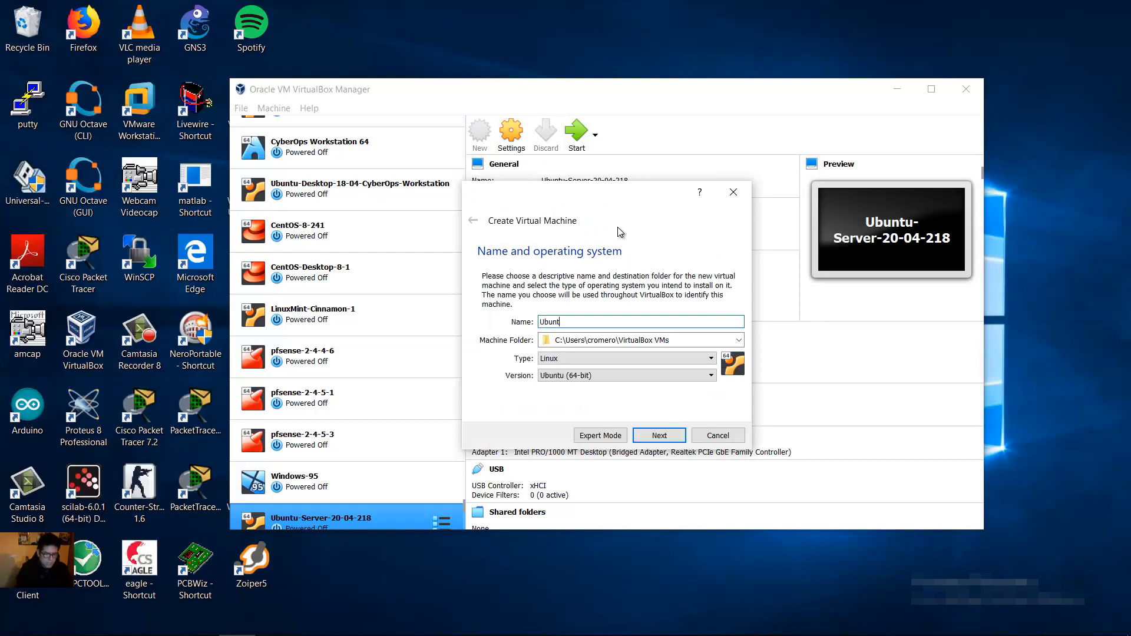
pyautogui.write('u-De')
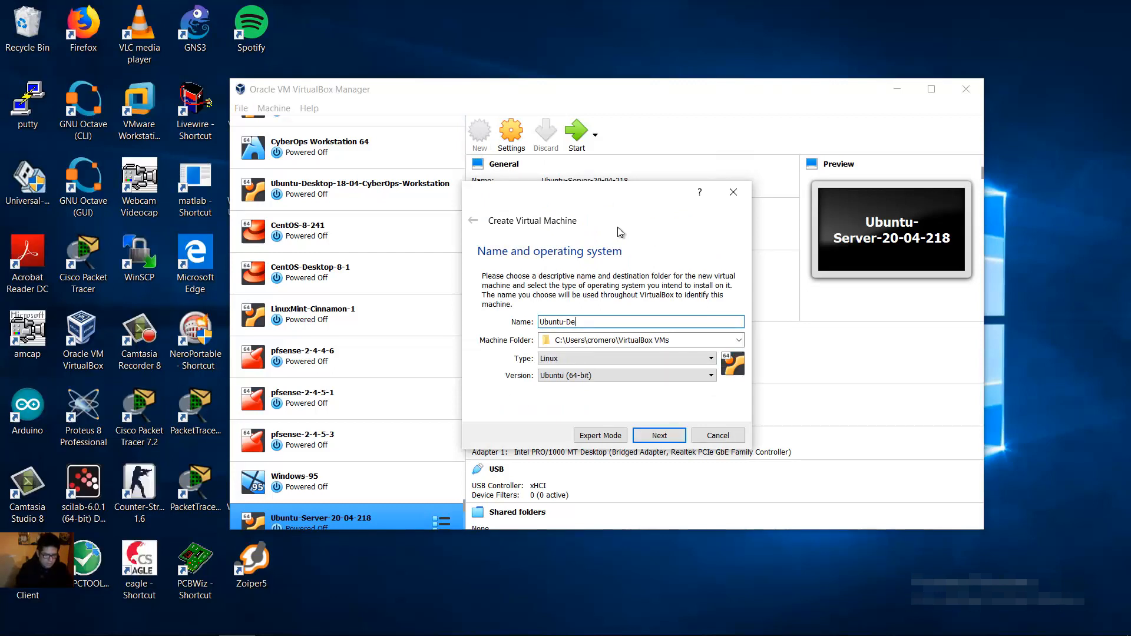
pyautogui.write('sktop-20.')
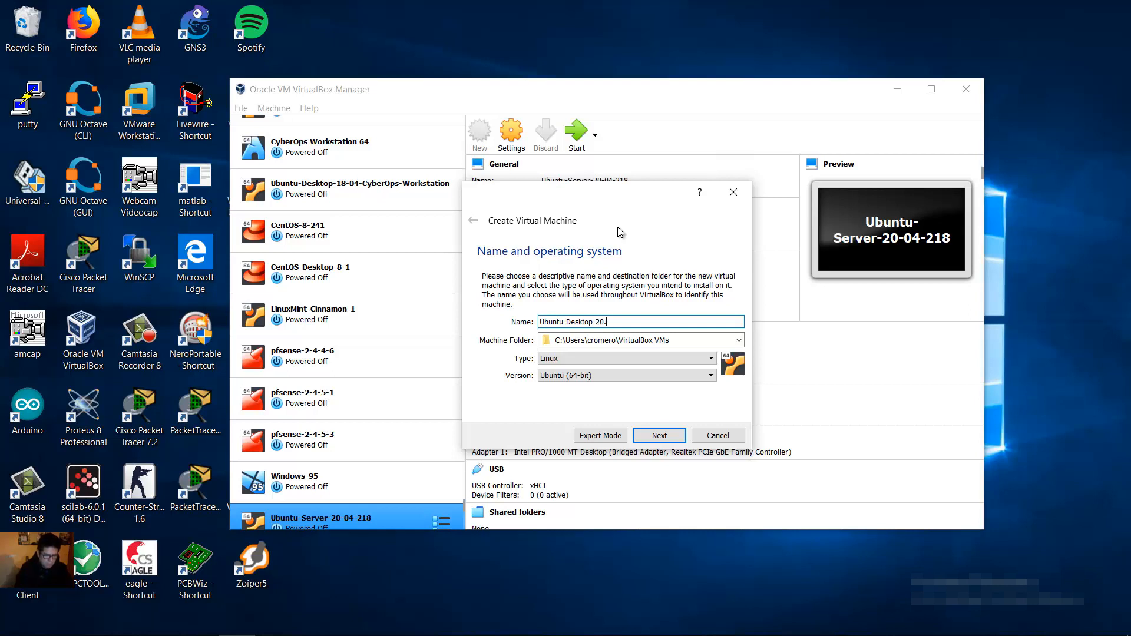
pyautogui.press('BackSpace')
pyautogui.press('BackSpace')
pyautogui.press('BackSpace')
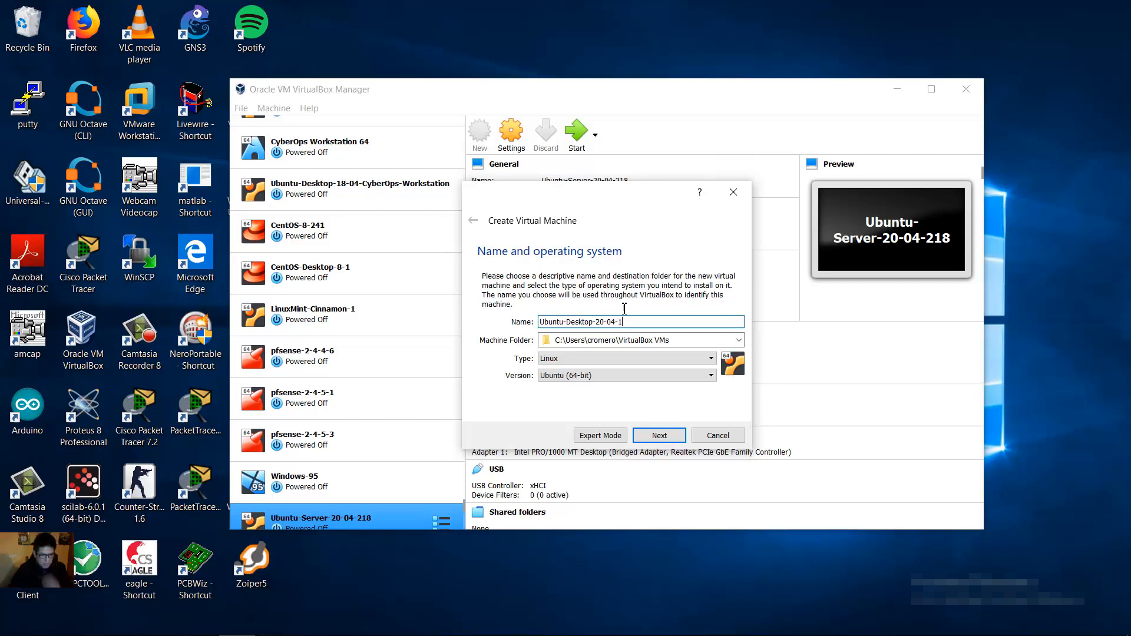
pyautogui.press('Tab')
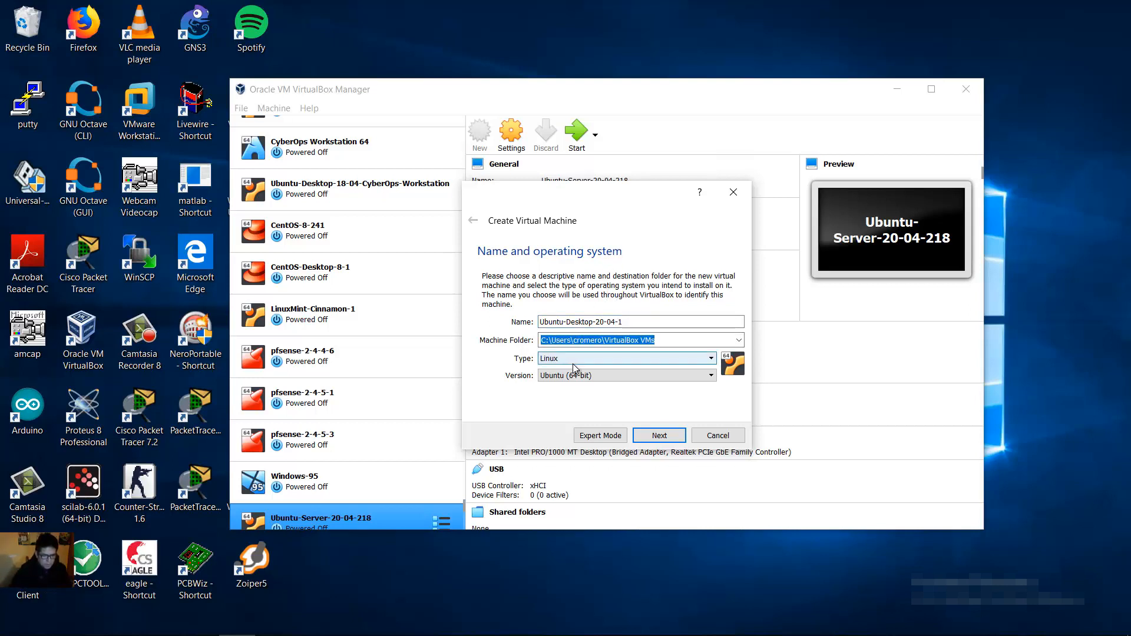
pyautogui.click(670, 436)
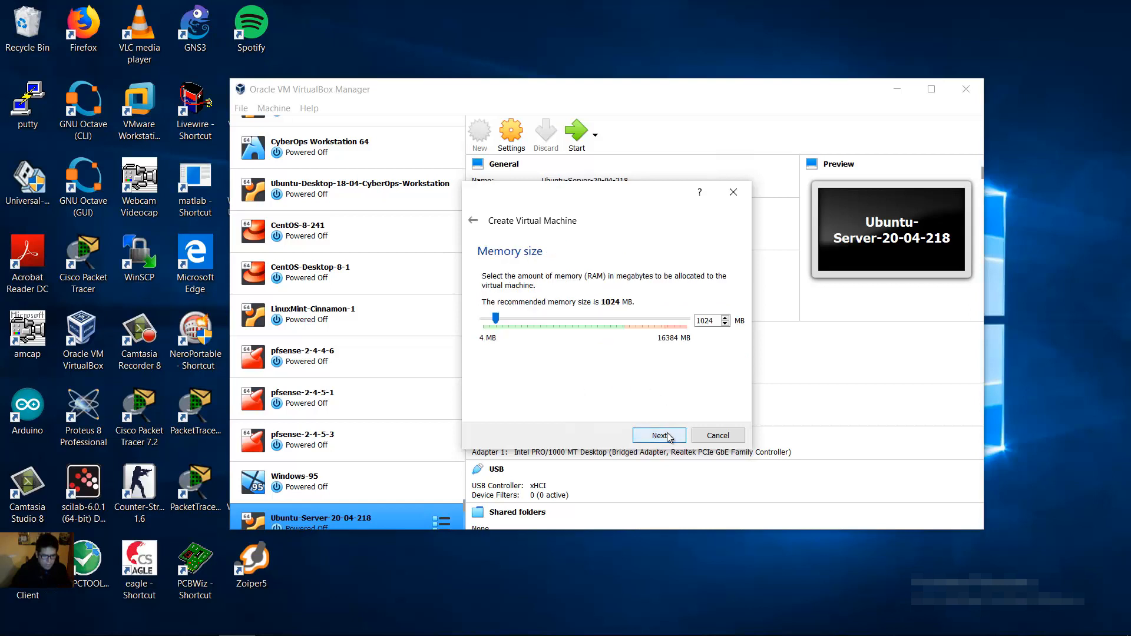
# Step: Change the memory size from 1024 MB to 4096 MB and continue
pyautogui.doubleClick(716, 321)
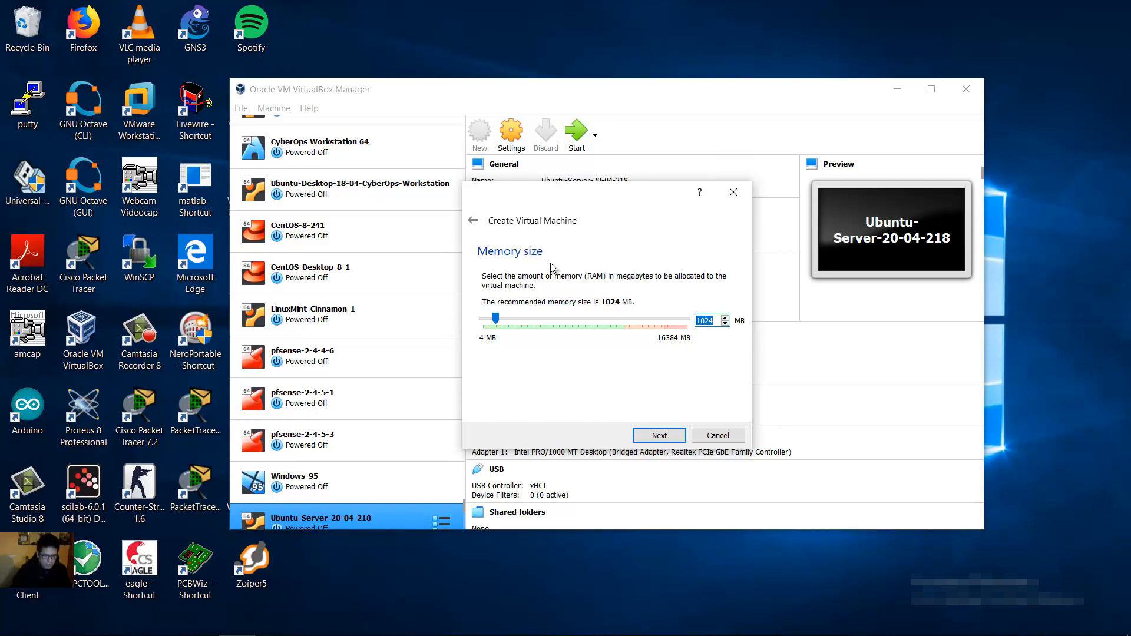
pyautogui.press('Left')
pyautogui.hotkey('ctrl', 'a')
pyautogui.write('1034')
pyautogui.press('Right')
pyautogui.press('Delete')
pyautogui.press('Delete')
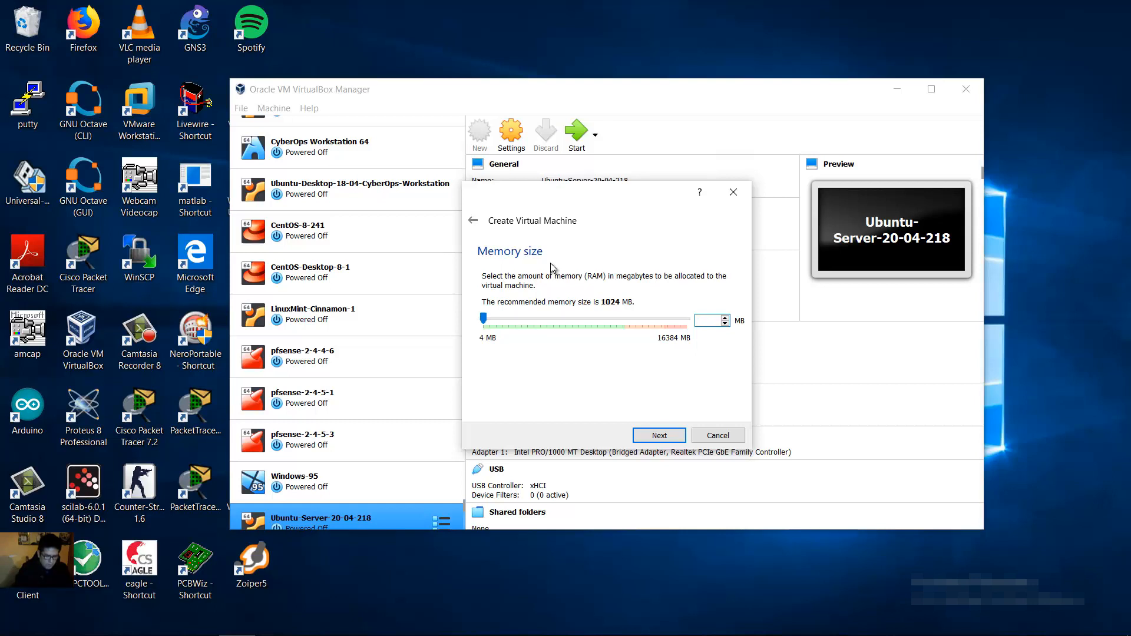
pyautogui.write('4096')
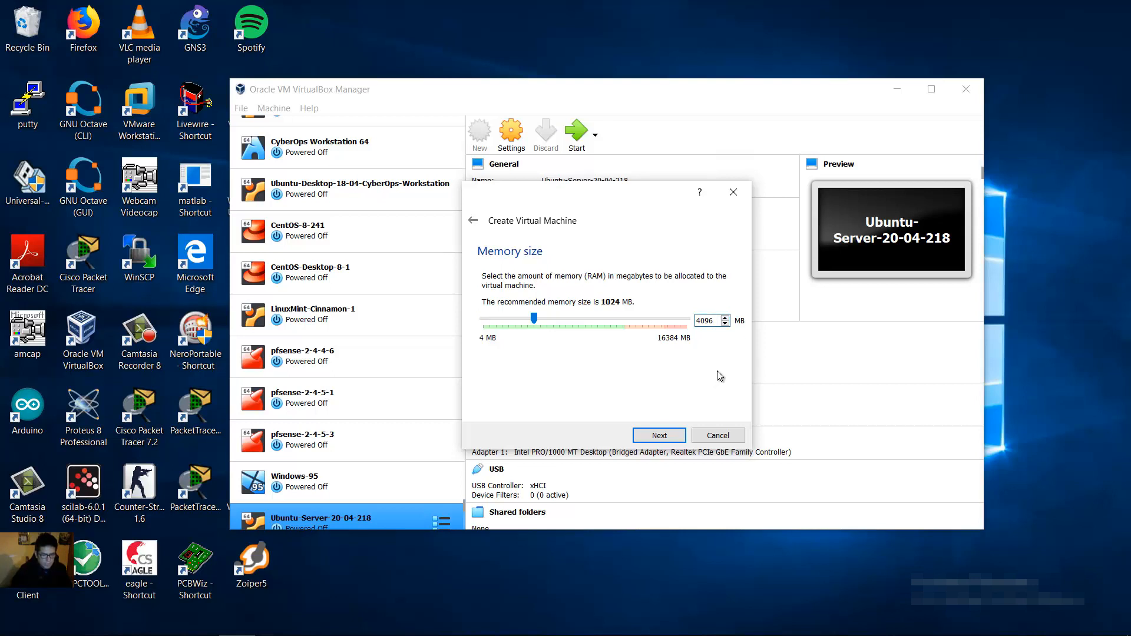
pyautogui.click(665, 435)
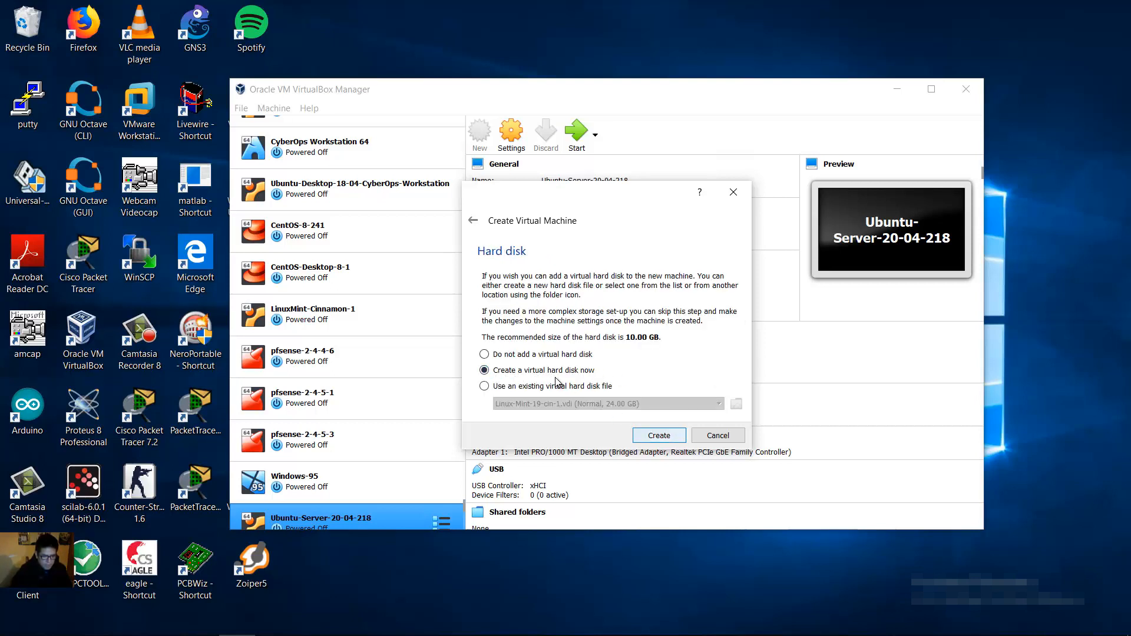
# Step: Choose a new VDI hard disk with fixed-size allocation
pyautogui.click(658, 436)
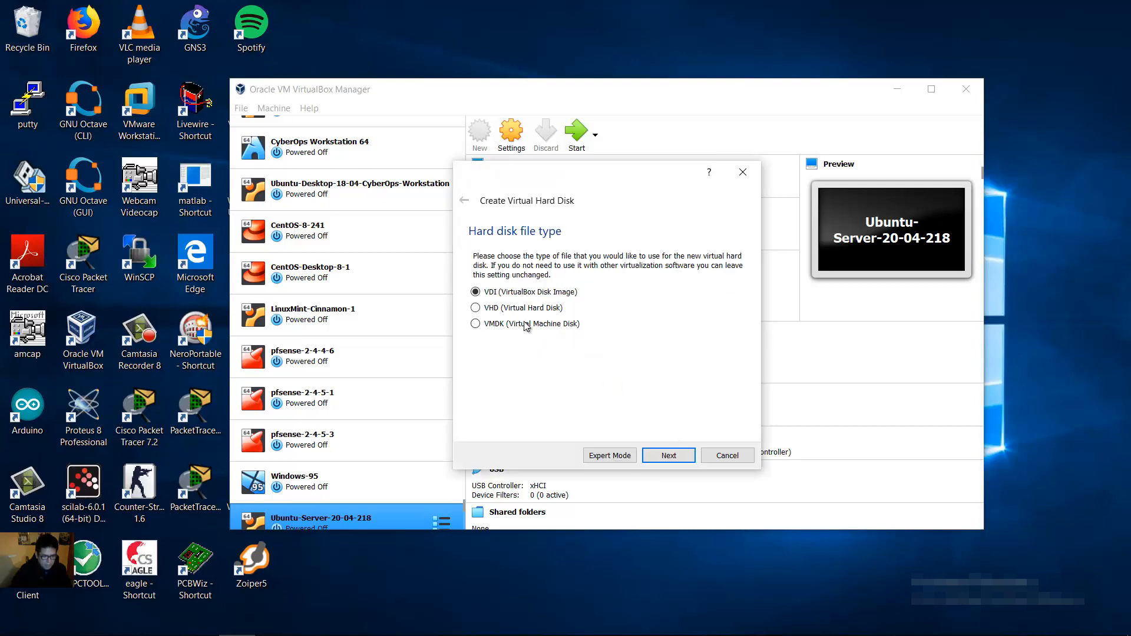
pyautogui.click(671, 459)
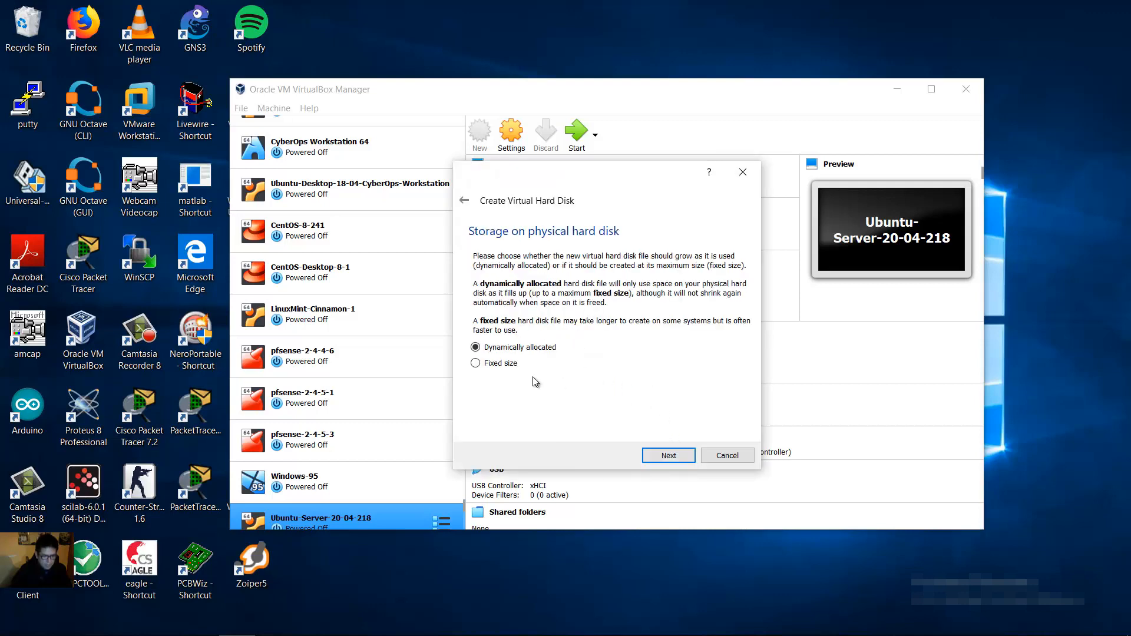
pyautogui.click(501, 365)
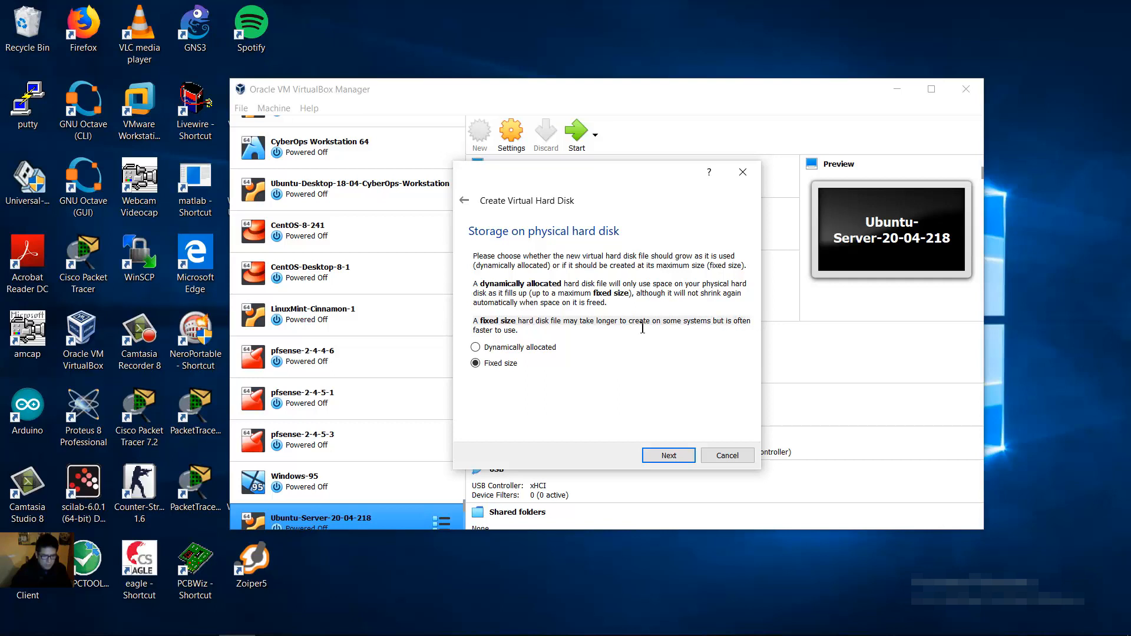
pyautogui.click(674, 460)
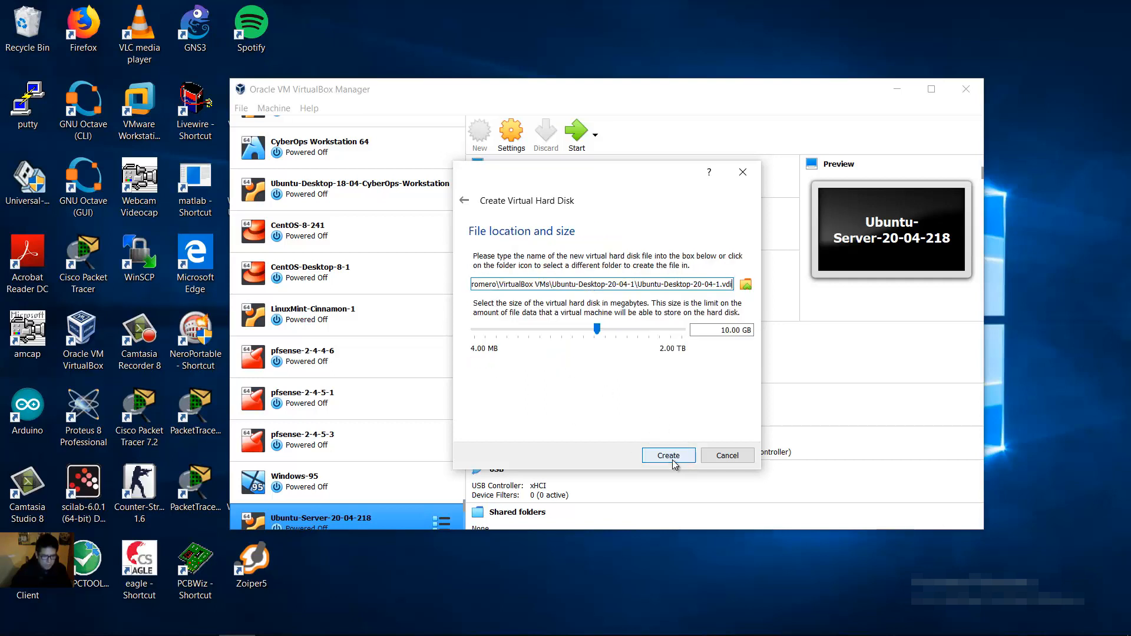
# Step: Set the fixed VDI disk size to 20 GB and create the machine
pyautogui.doubleClick(726, 329)
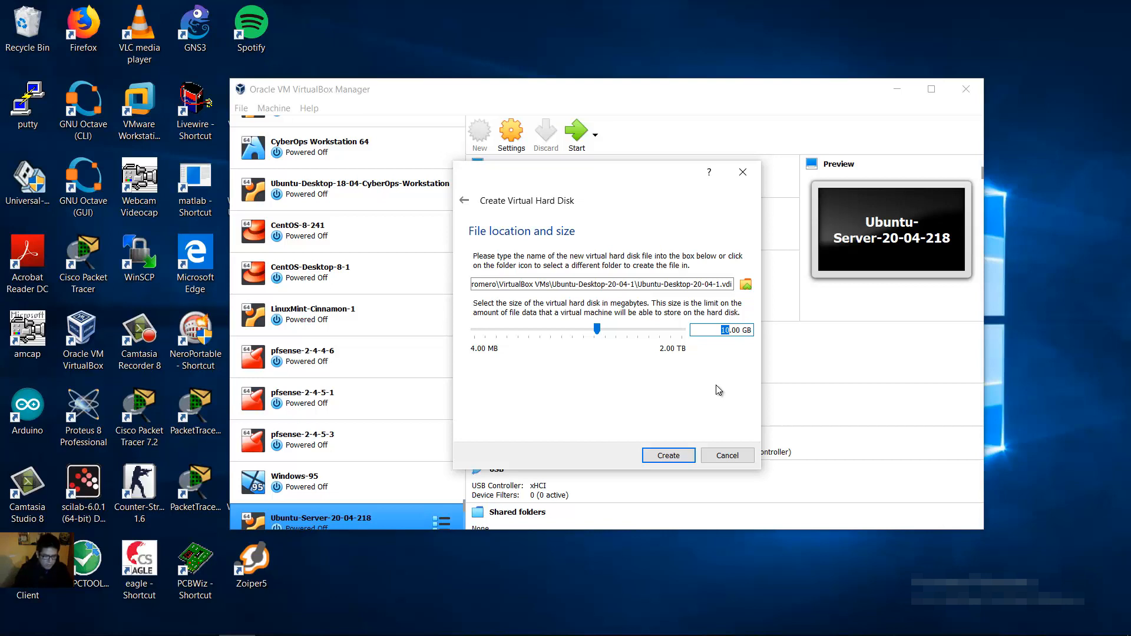
pyautogui.write('20')
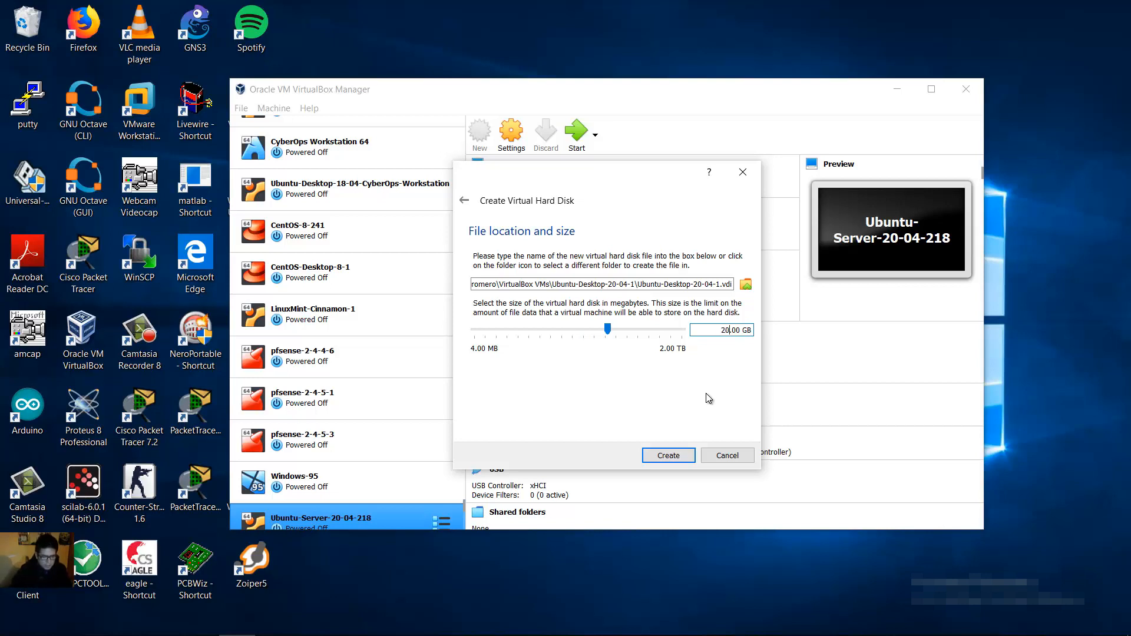
pyautogui.click(685, 456)
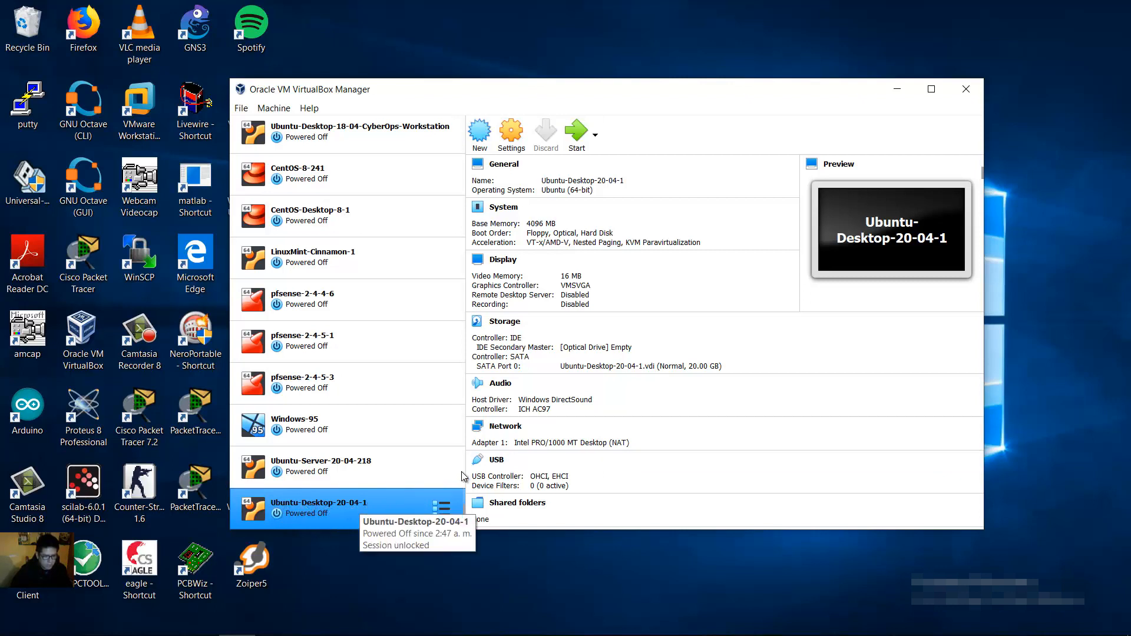
# Step: Set the machine's processor count to 4 in the System settings
pyautogui.click(509, 139)
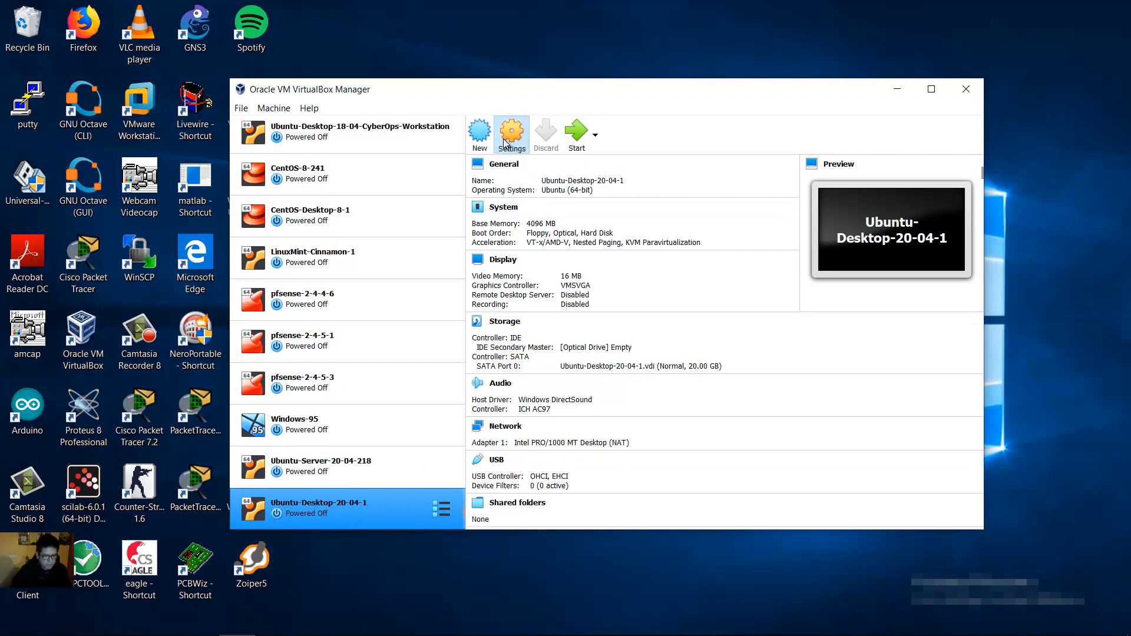
pyautogui.click(449, 197)
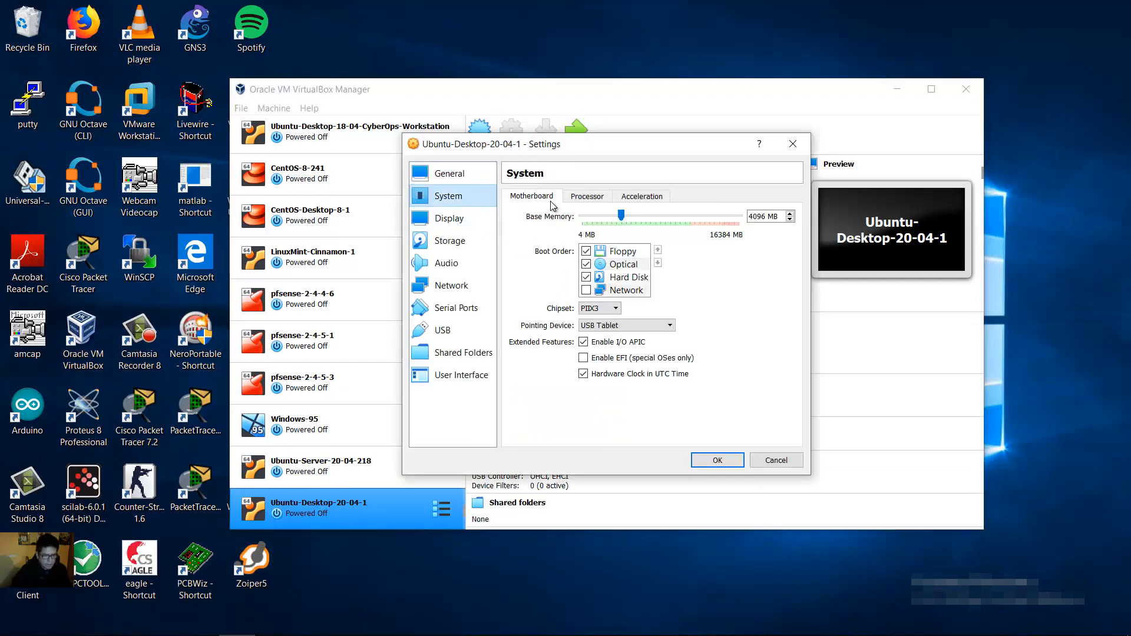
pyautogui.moveTo(766, 216); pyautogui.dragTo(710, 223)
pyautogui.click(576, 195)
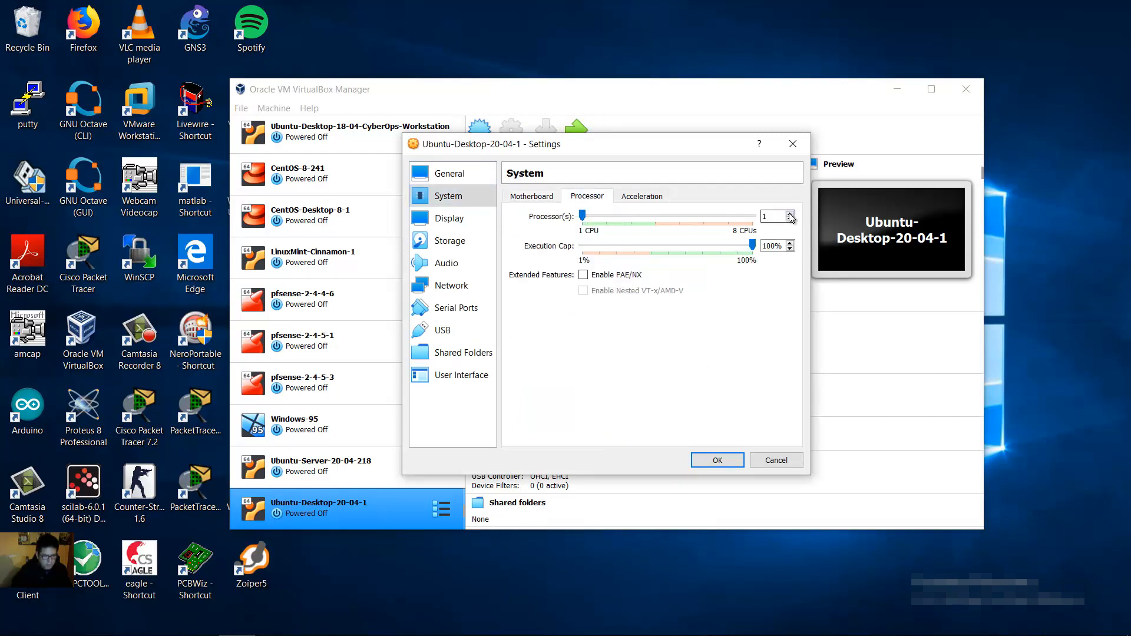
pyautogui.click(790, 214)
pyautogui.click(790, 214)
pyautogui.click(790, 215)
pyautogui.click(789, 220)
pyautogui.click(790, 219)
pyautogui.click(790, 214)
pyautogui.click(789, 214)
# Step: Check the System Acceleration settings, then return to the Display page
pyautogui.click(468, 217)
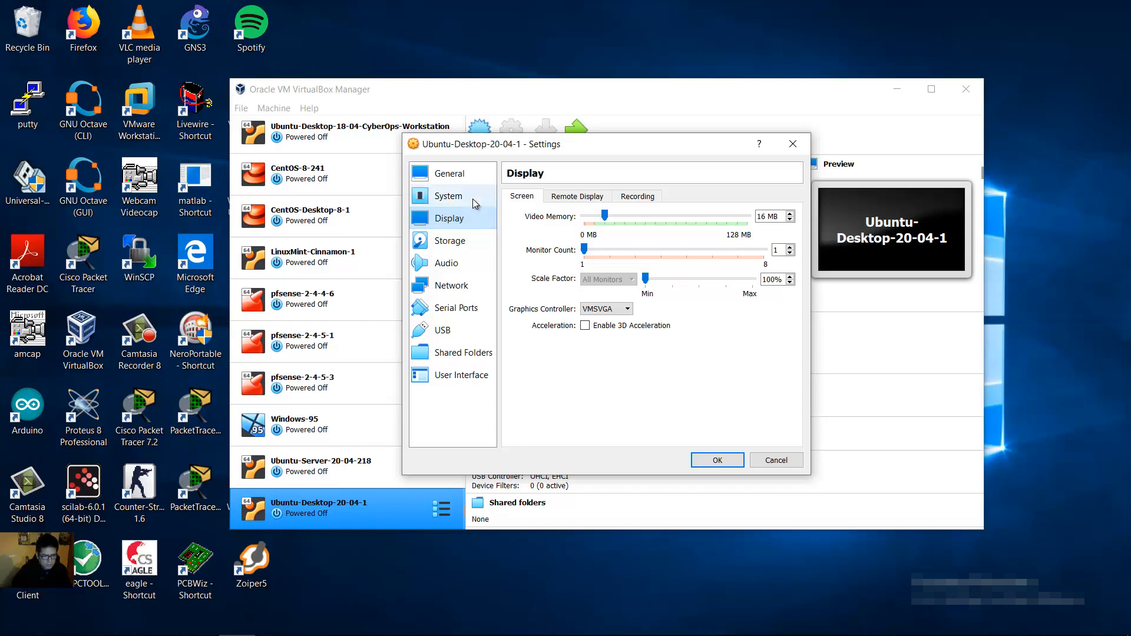
pyautogui.click(472, 198)
pyautogui.click(651, 199)
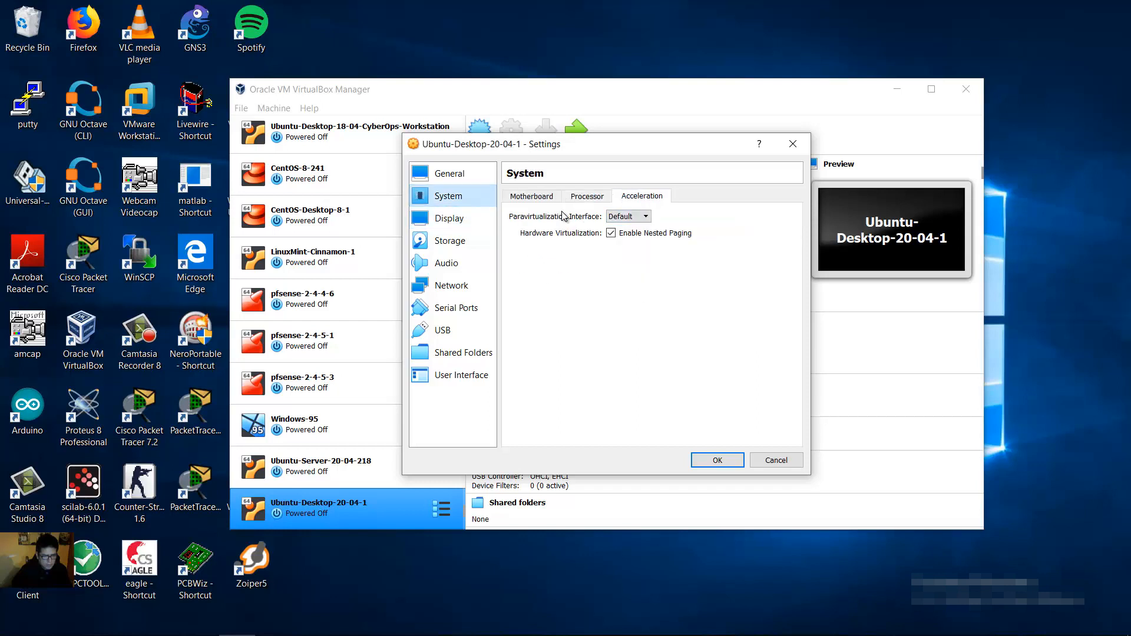
pyautogui.click(471, 218)
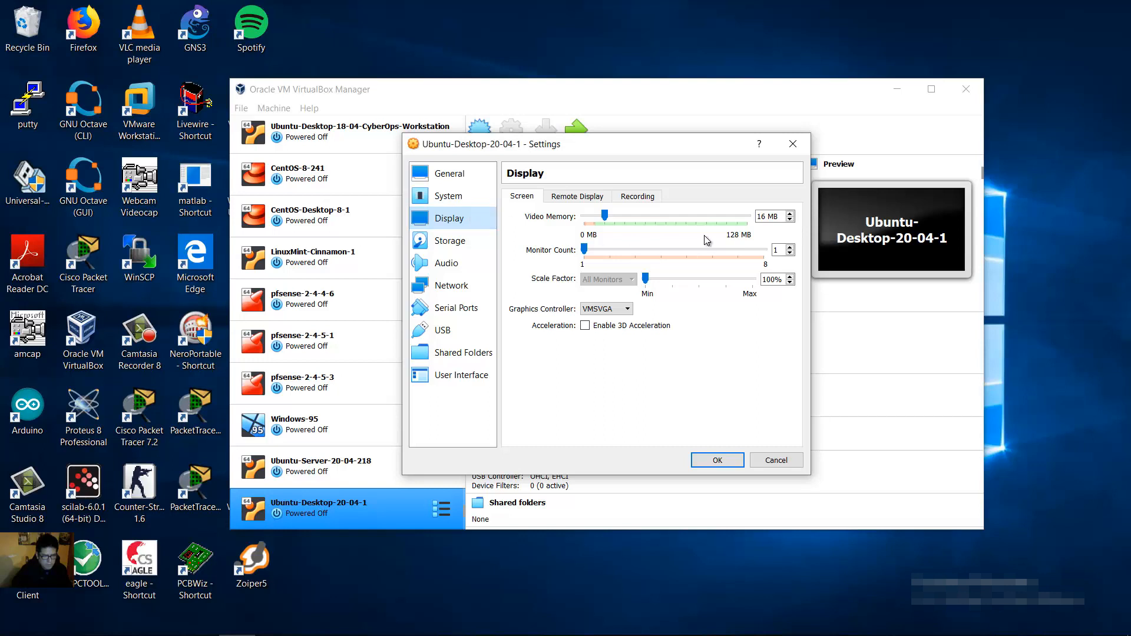
# Step: Replace the 16 MB video memory with 64 MB on the Display Screen page
pyautogui.doubleClick(761, 216)
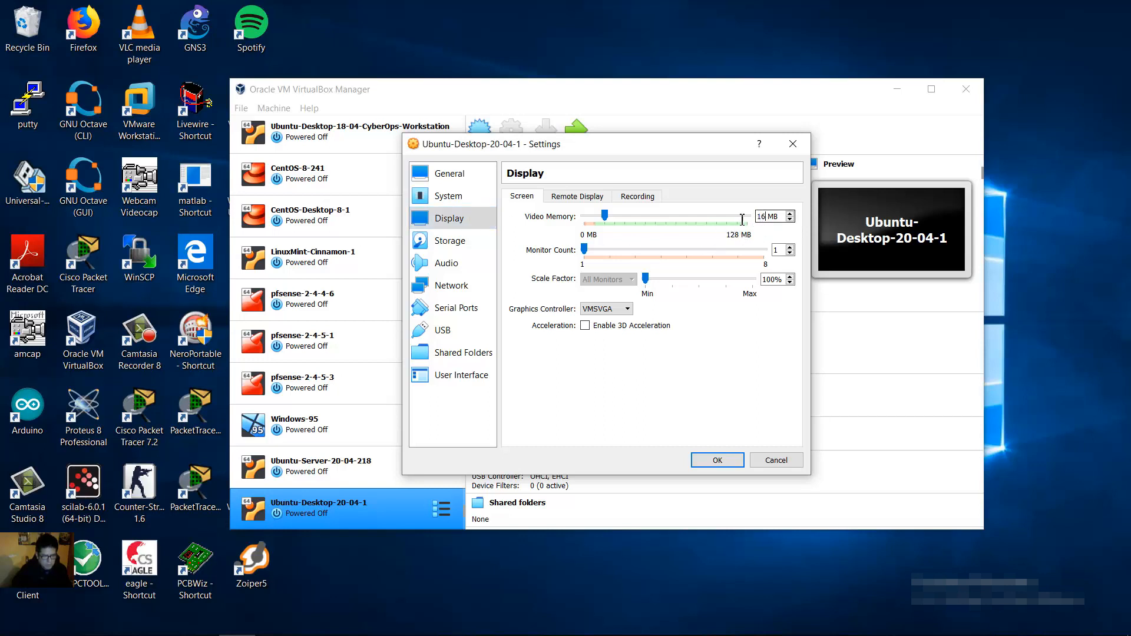
pyautogui.press('Left')
pyautogui.press('BackSpace')
pyautogui.press('BackSpace')
pyautogui.write('64')
pyautogui.click(447, 246)
# Step: Load ubuntu-20.04-desktop-amd64.iso into the empty IDE optical drive
pyautogui.click(537, 230)
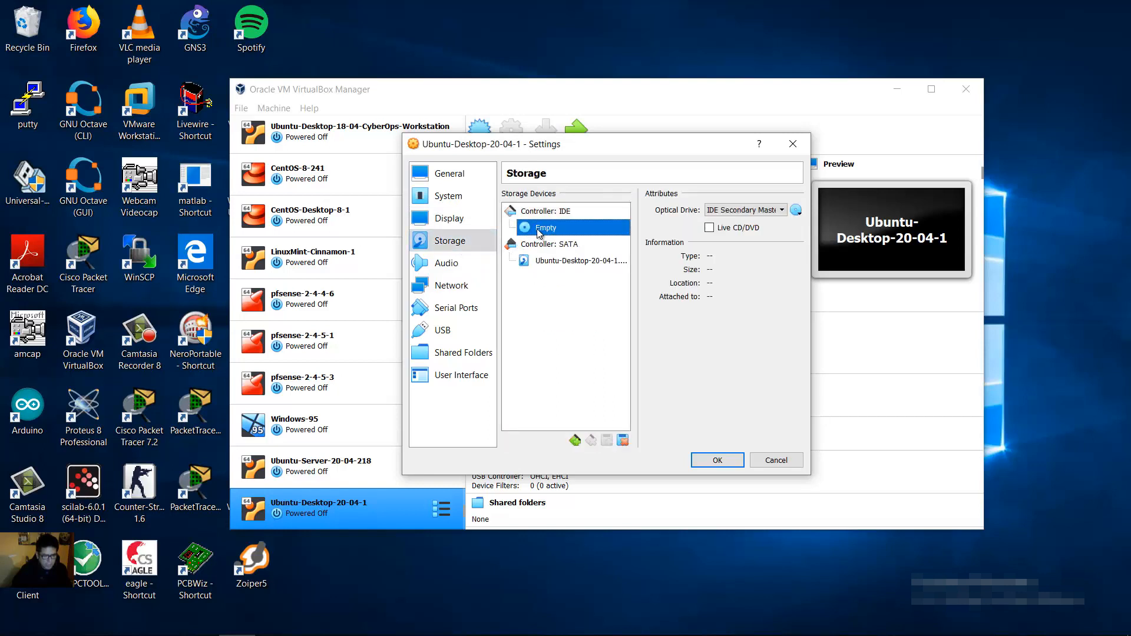
pyautogui.click(796, 211)
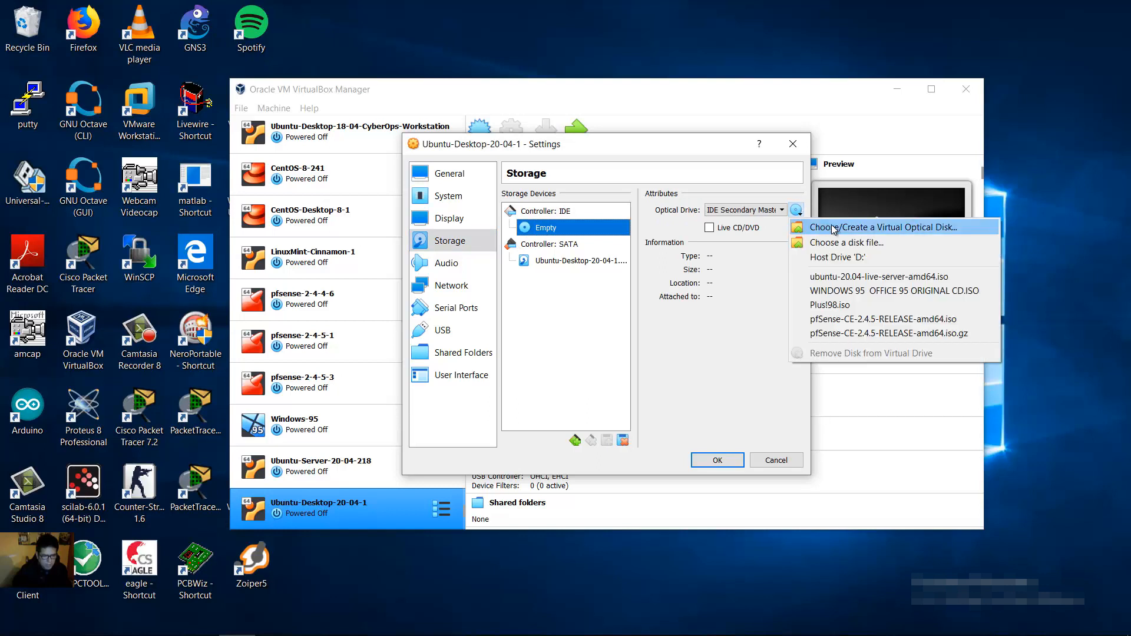
pyautogui.click(878, 228)
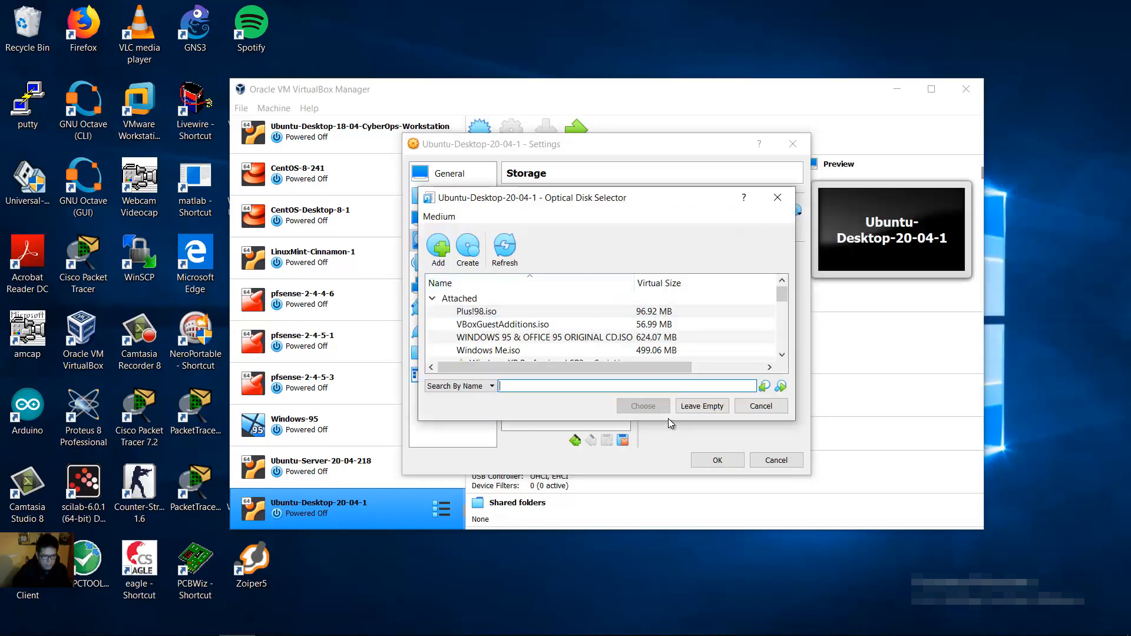
pyautogui.moveTo(668, 419); pyautogui.dragTo(676, 518)
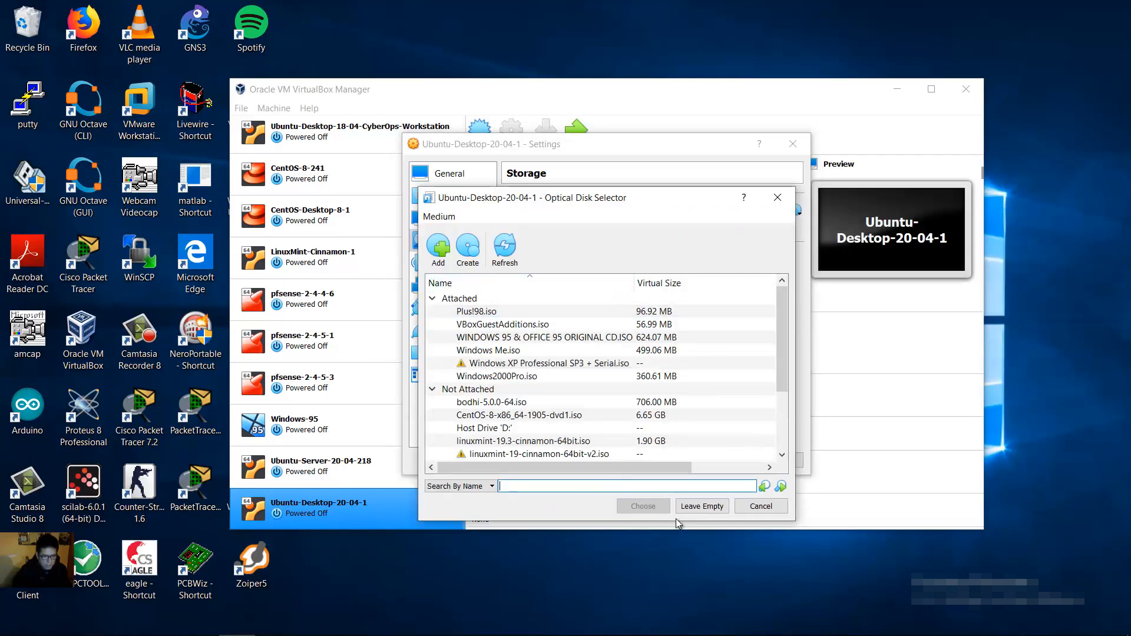
pyautogui.click(436, 246)
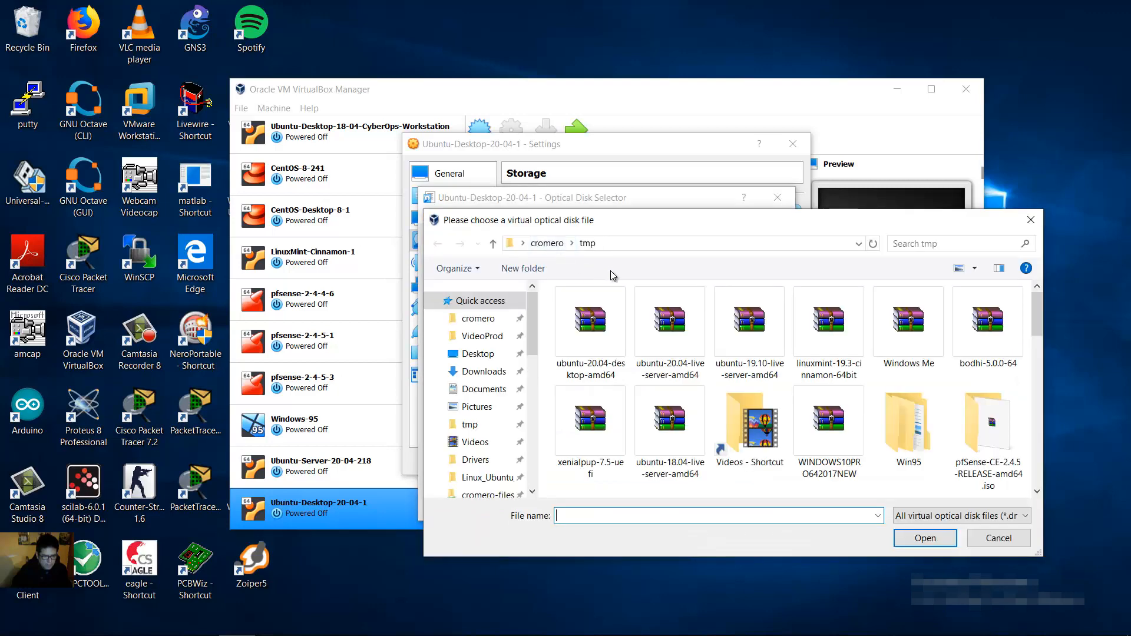
pyautogui.click(592, 333)
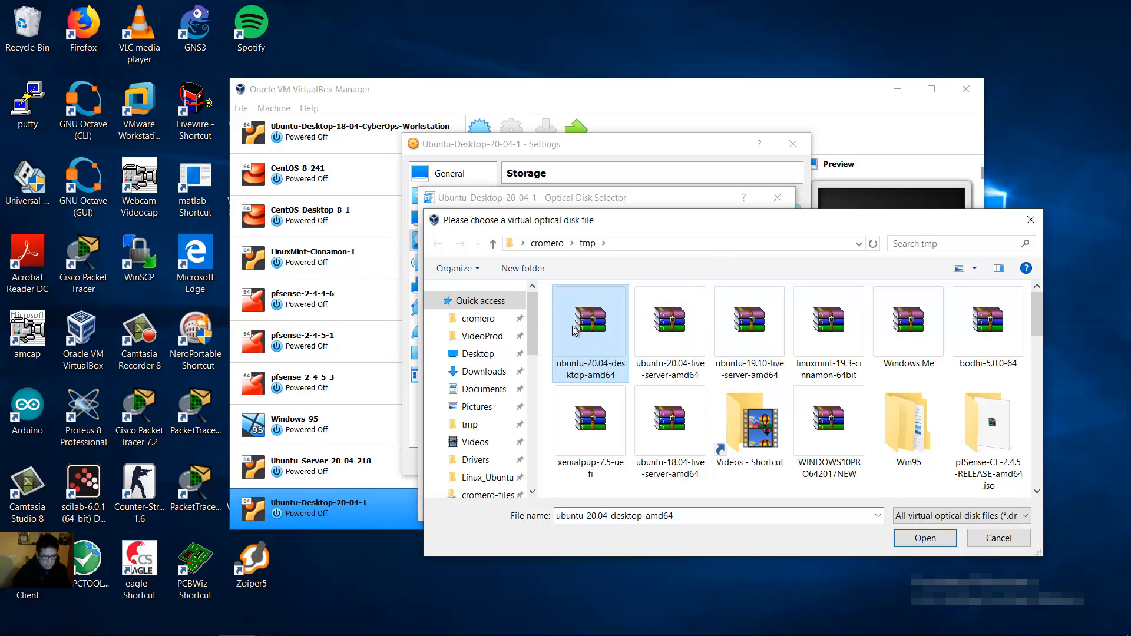
pyautogui.click(929, 539)
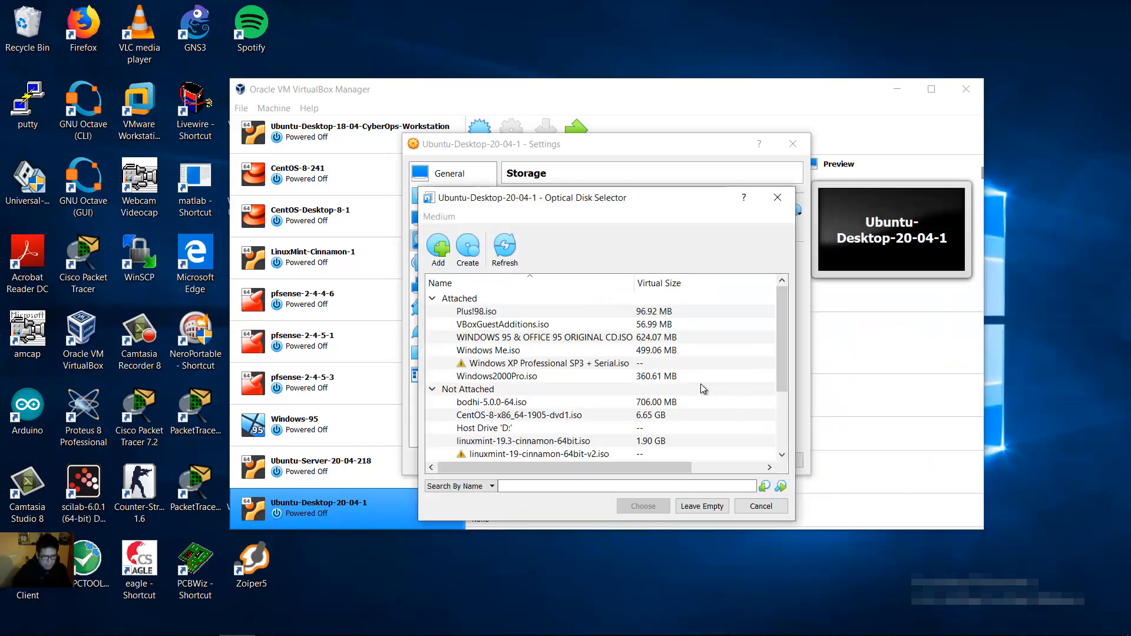
pyautogui.click(784, 420)
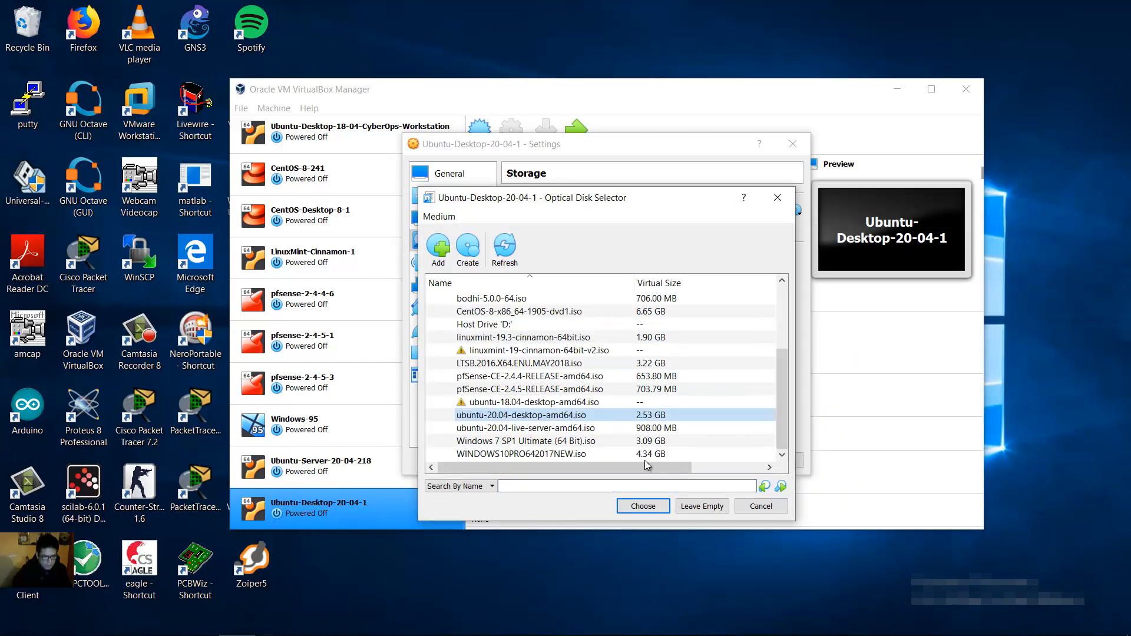
pyautogui.click(643, 508)
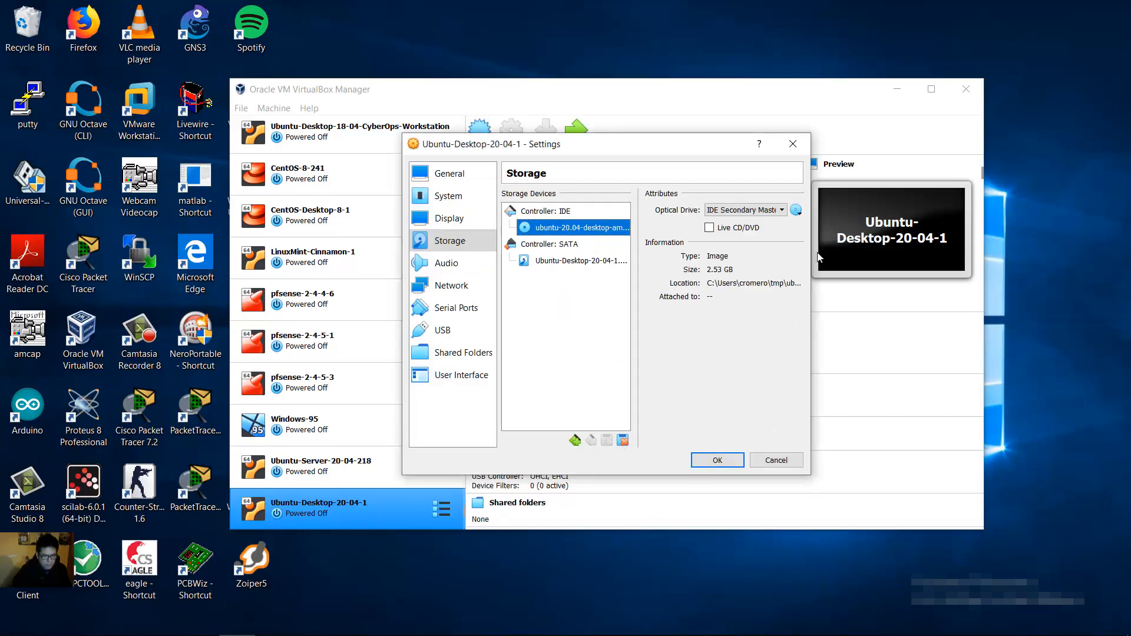
pyautogui.moveTo(817, 257); pyautogui.dragTo(904, 257)
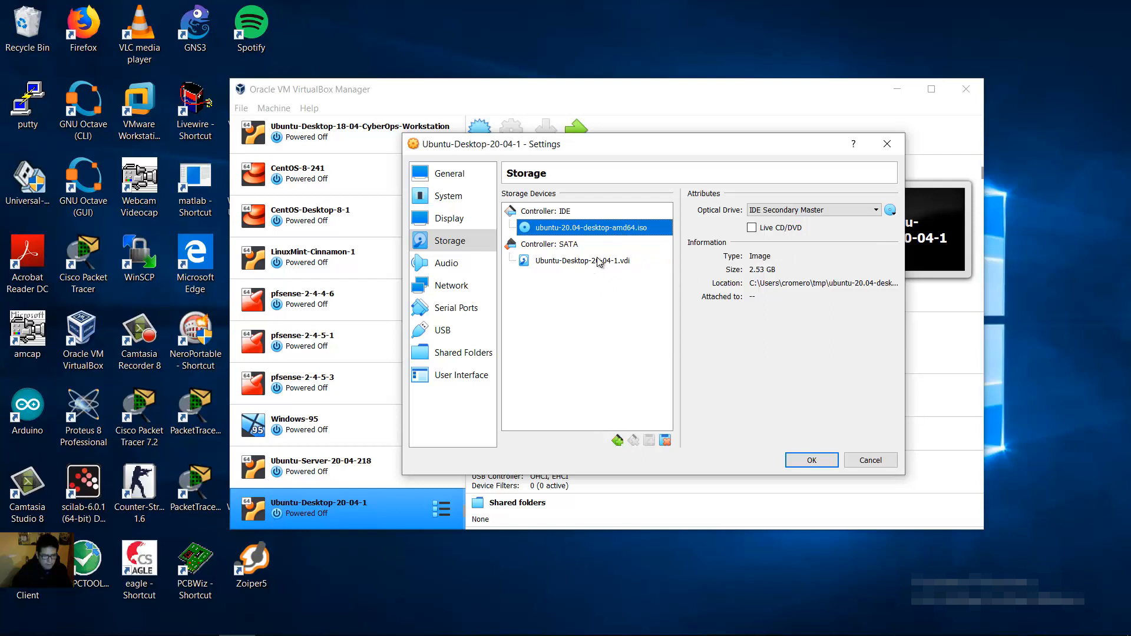
# Step: Attach Adapter 1 as a Bridged Adapter on the Realtek PCIe GbE Family Controller
pyautogui.click(454, 289)
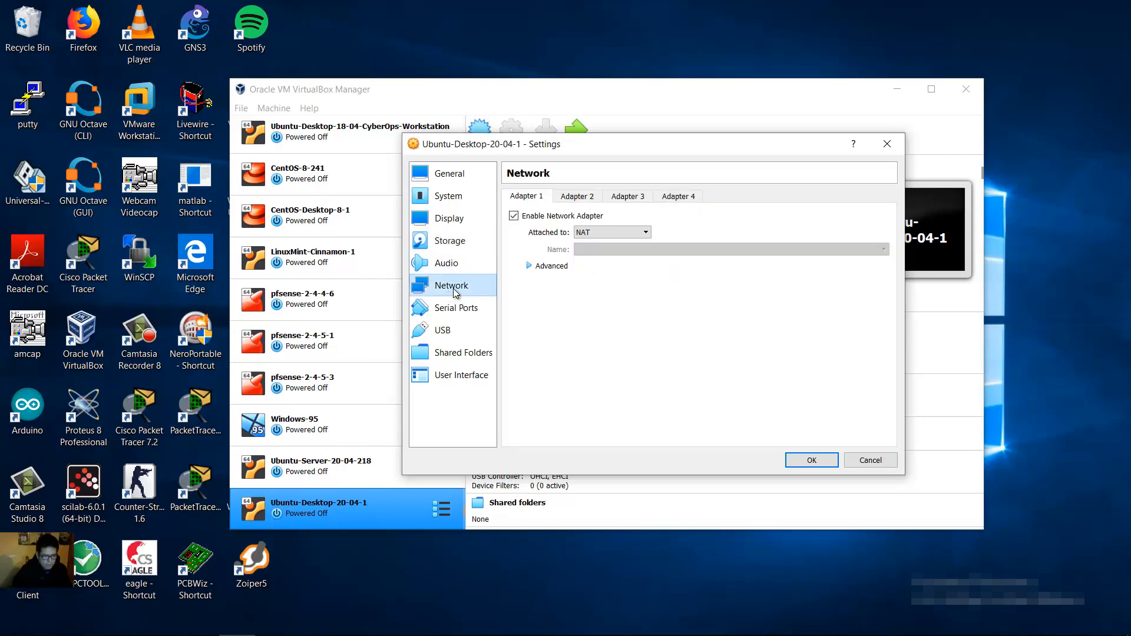
pyautogui.click(632, 233)
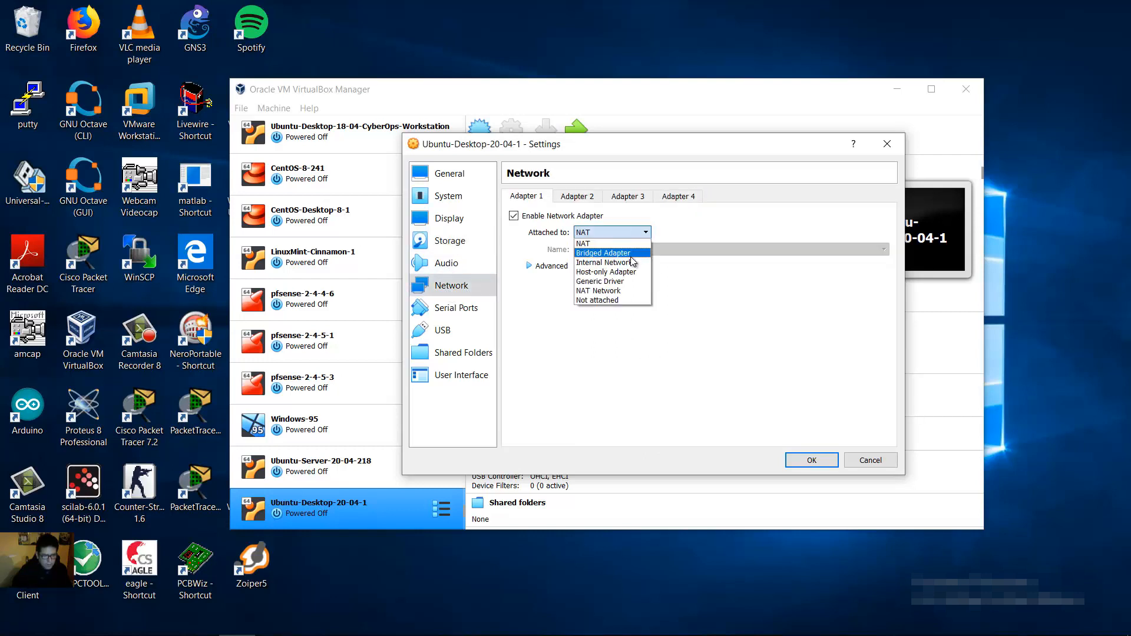
pyautogui.click(631, 255)
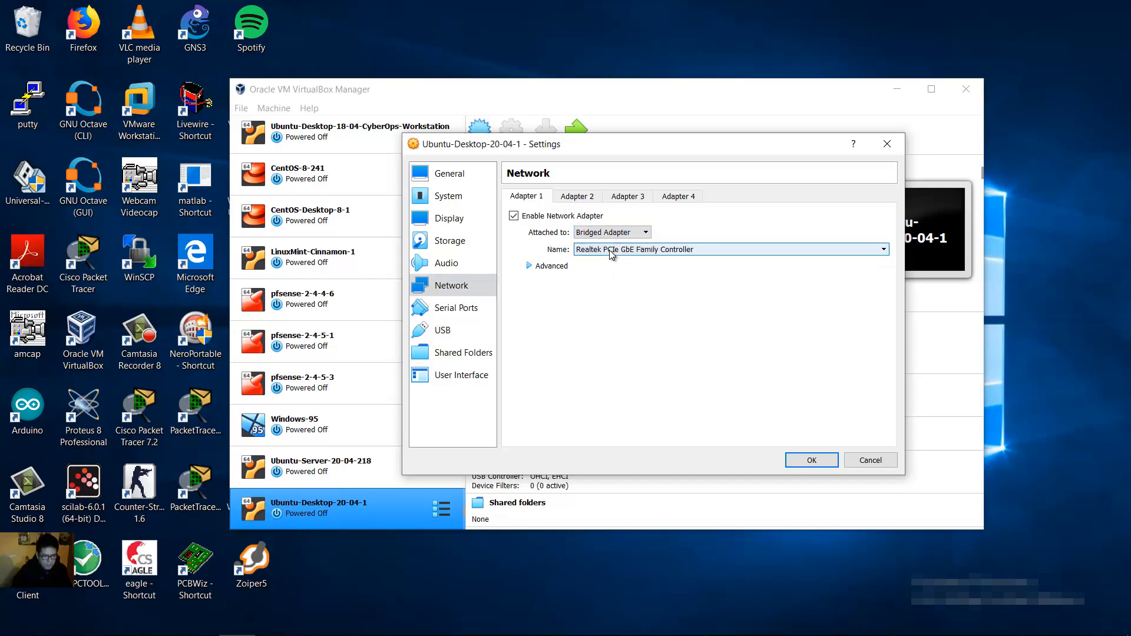
pyautogui.click(628, 251)
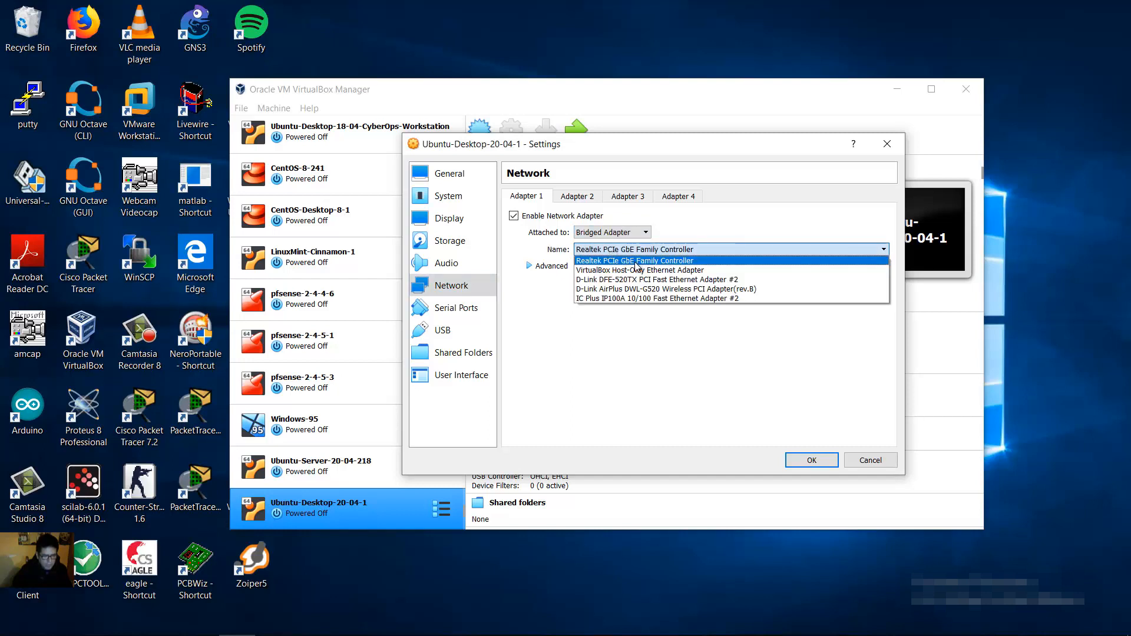
pyautogui.click(635, 262)
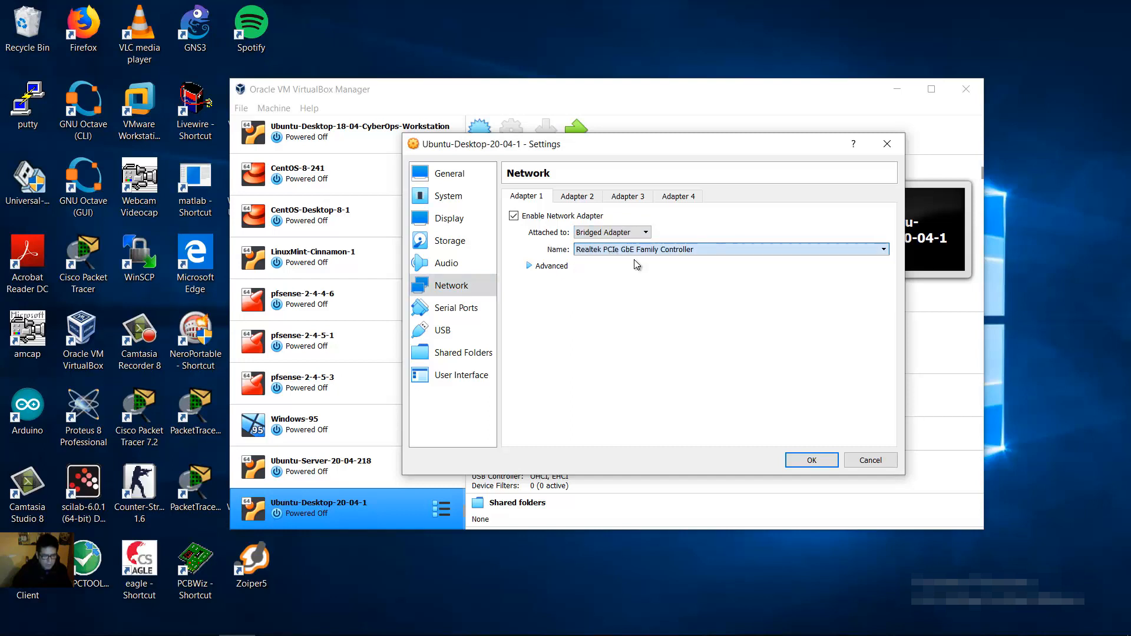
pyautogui.click(543, 268)
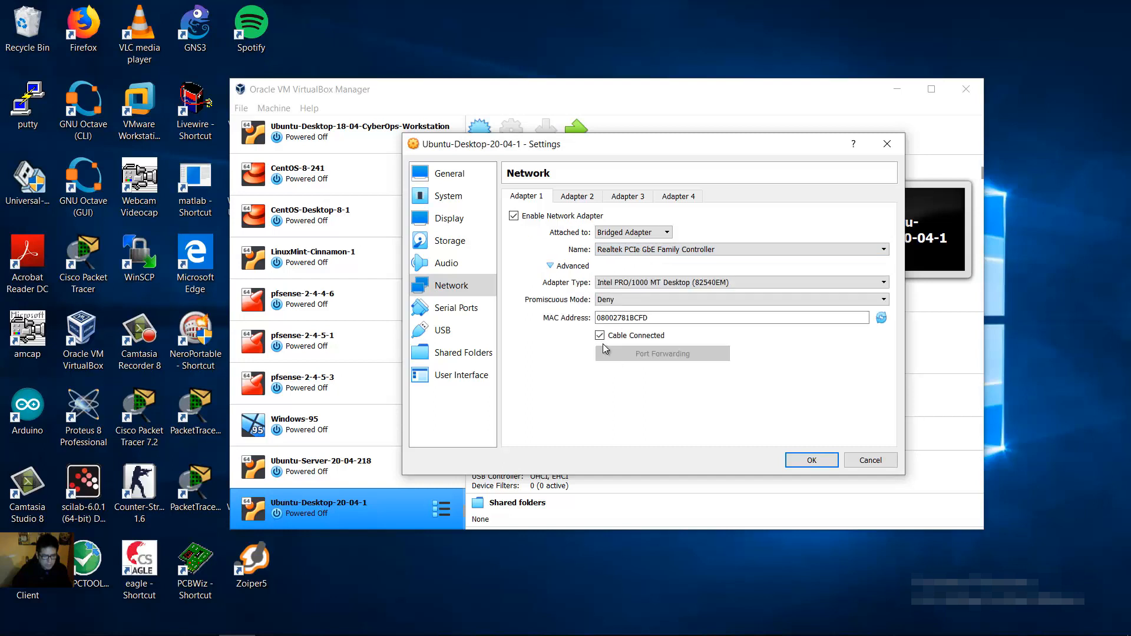
pyautogui.click(550, 266)
# Step: Switch the USB controller to USB 3.0 (xHCI) and save the settings
pyautogui.click(453, 330)
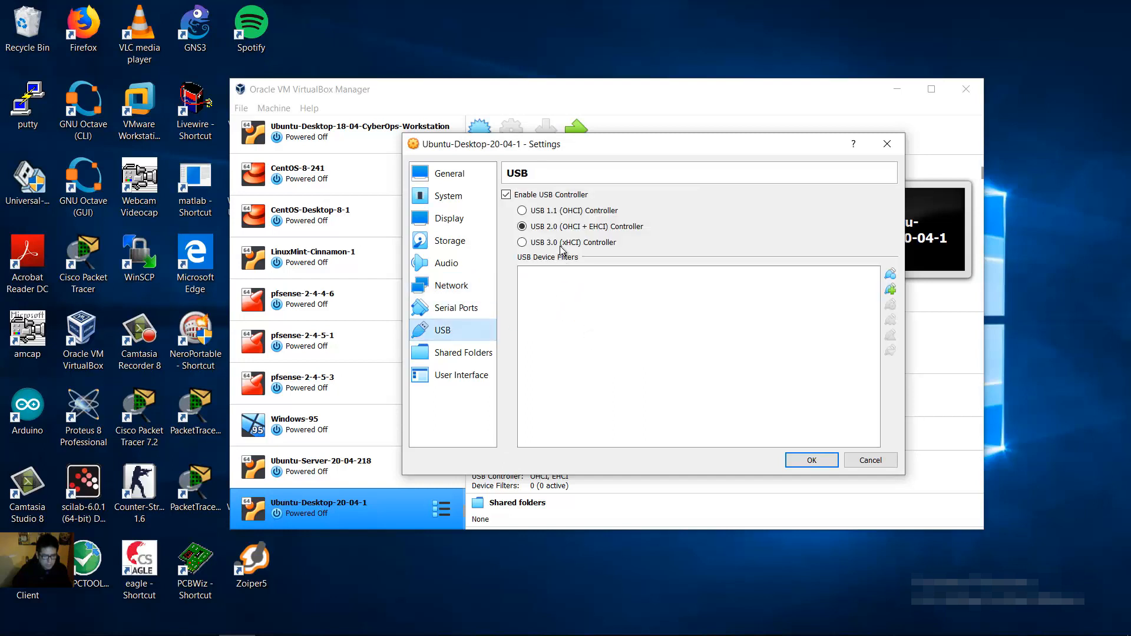
pyautogui.click(530, 245)
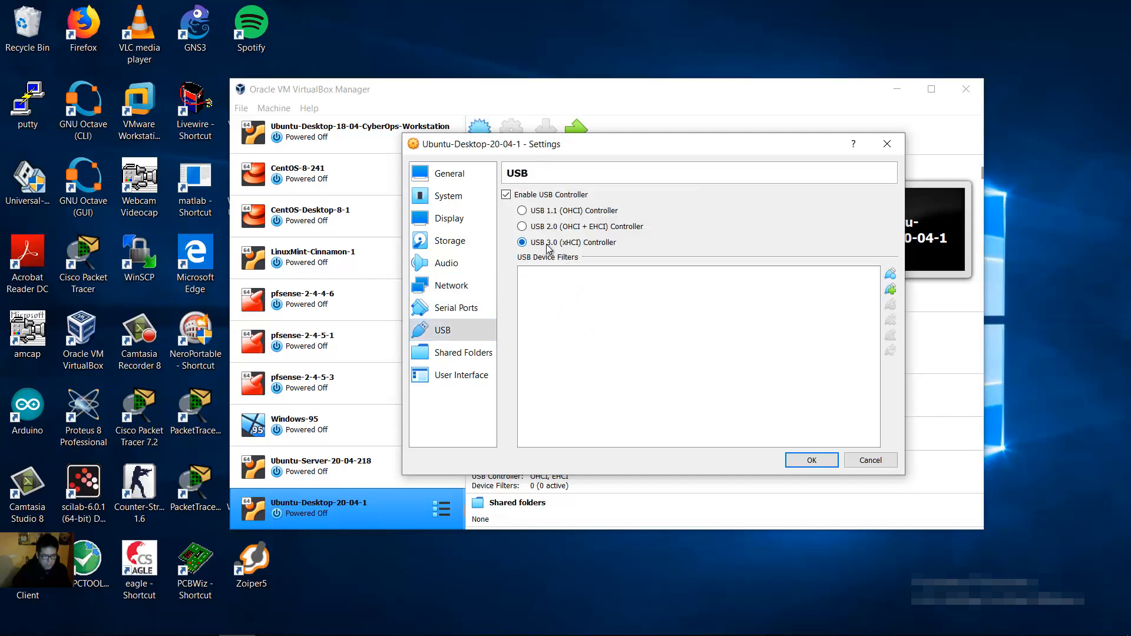
pyautogui.click(809, 461)
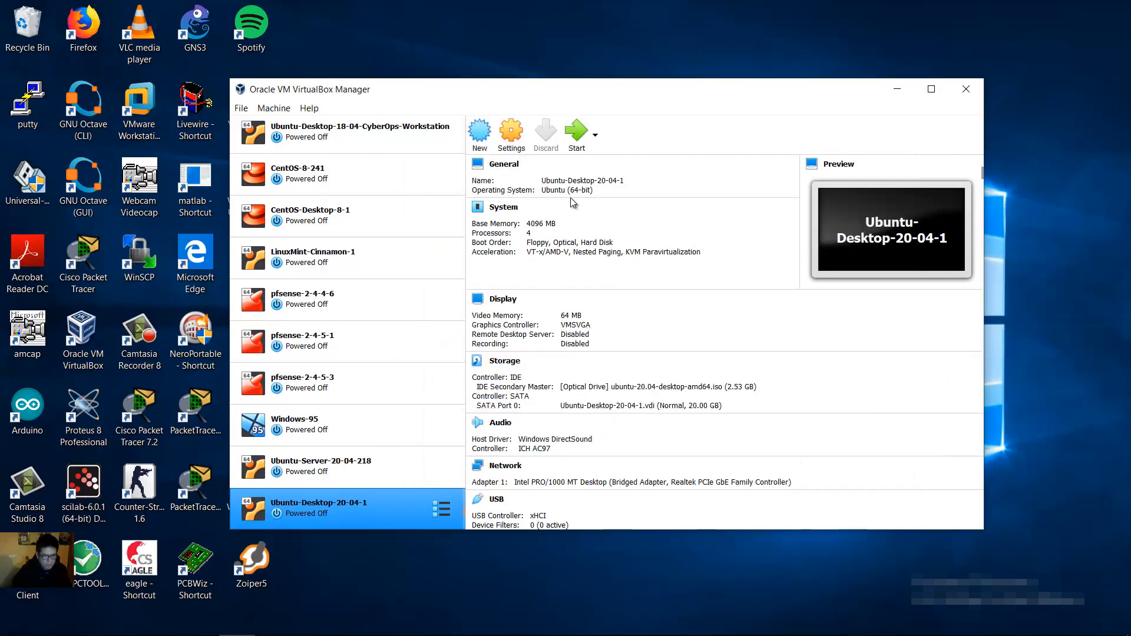
# Step: Launch Ubuntu-Desktop-20-04-1 so it boots into the Ubuntu live installer
pyautogui.click(578, 141)
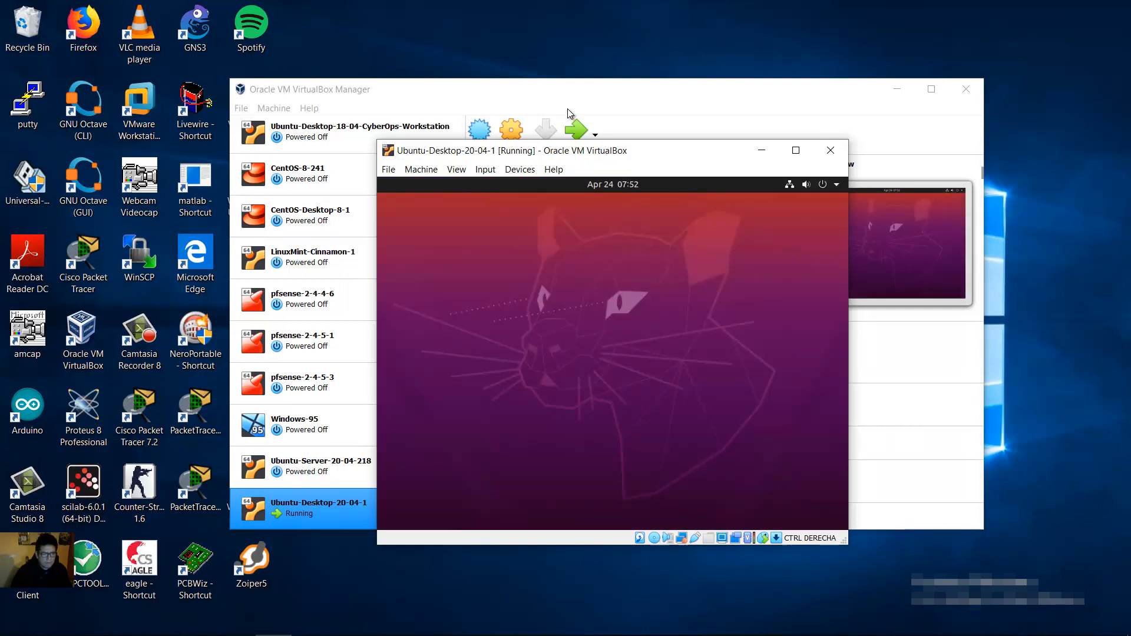
# Step: Resize the VM window and start the Ubuntu installation
pyautogui.click(796, 147)
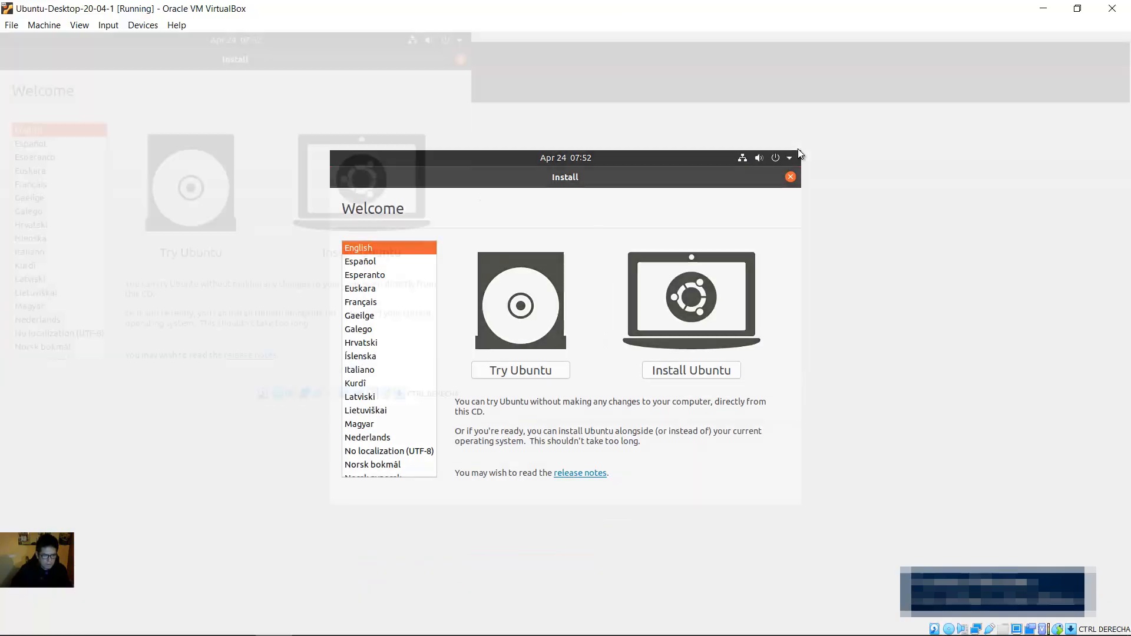
pyautogui.click(1083, 7)
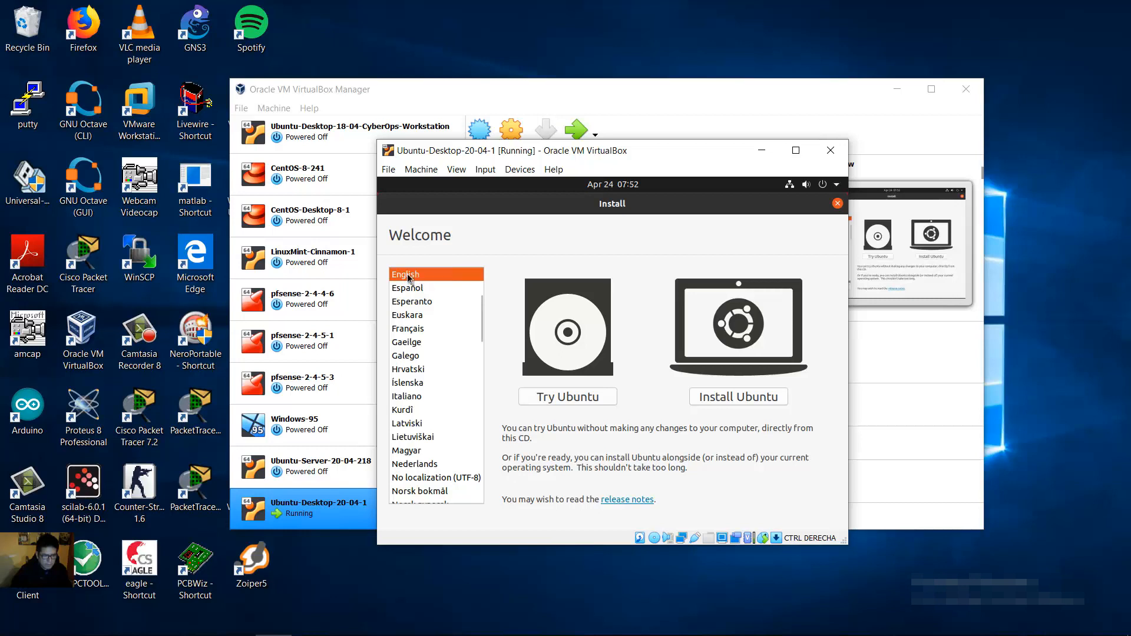
pyautogui.click(741, 397)
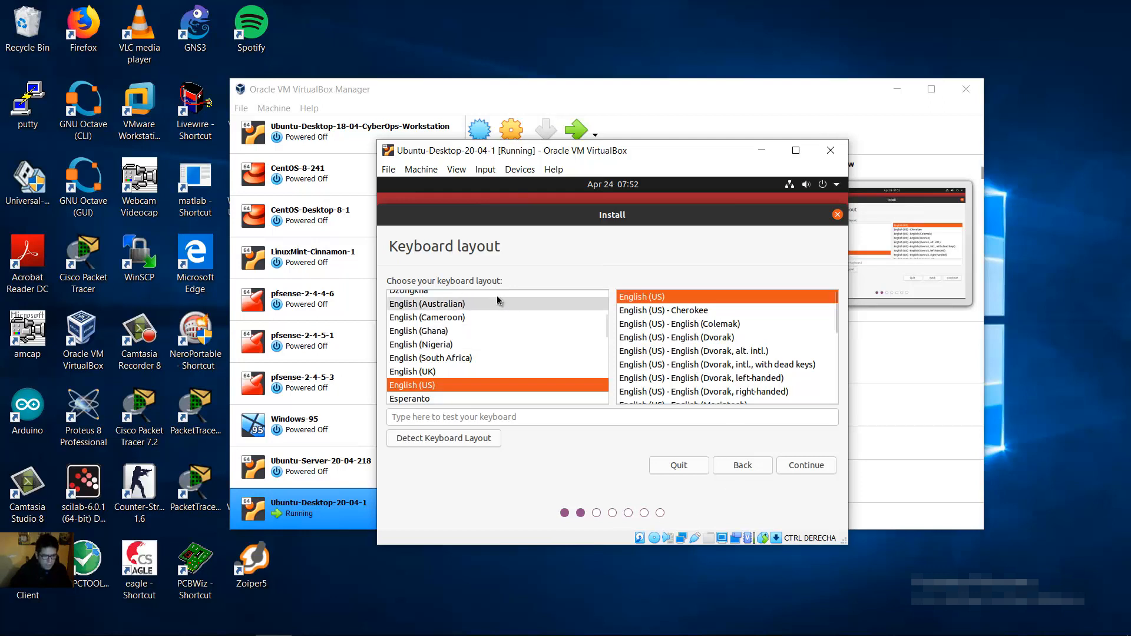
# Step: Choose the Spanish (Latin American) keyboard layout and continue to the software step
pyautogui.scroll(-5, 513, 352)
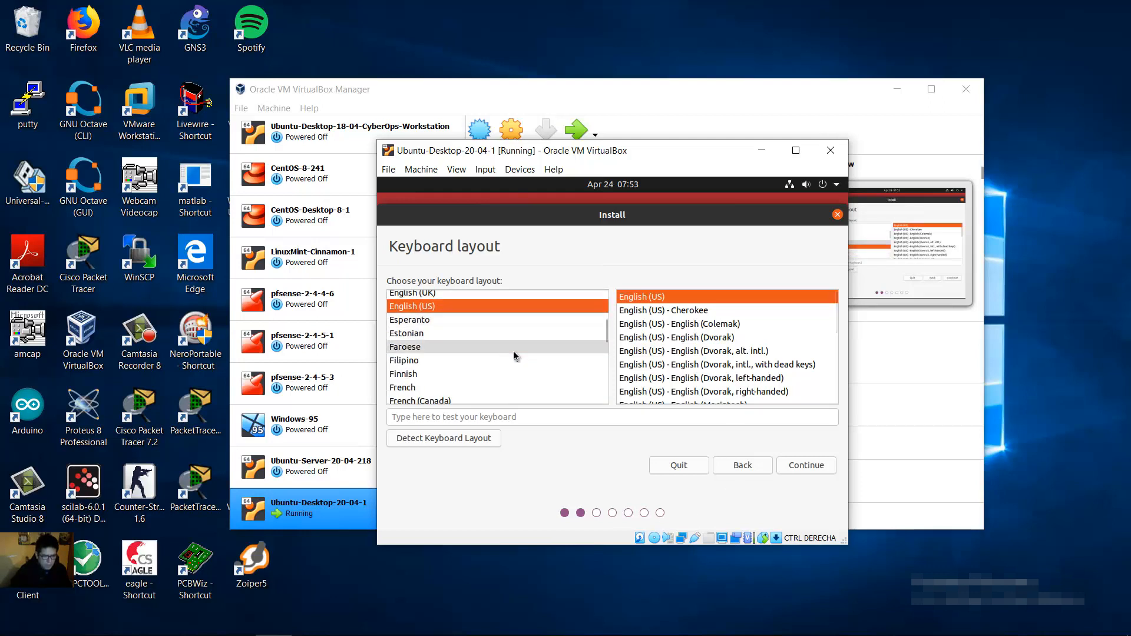
pyautogui.scroll(-6, 514, 356)
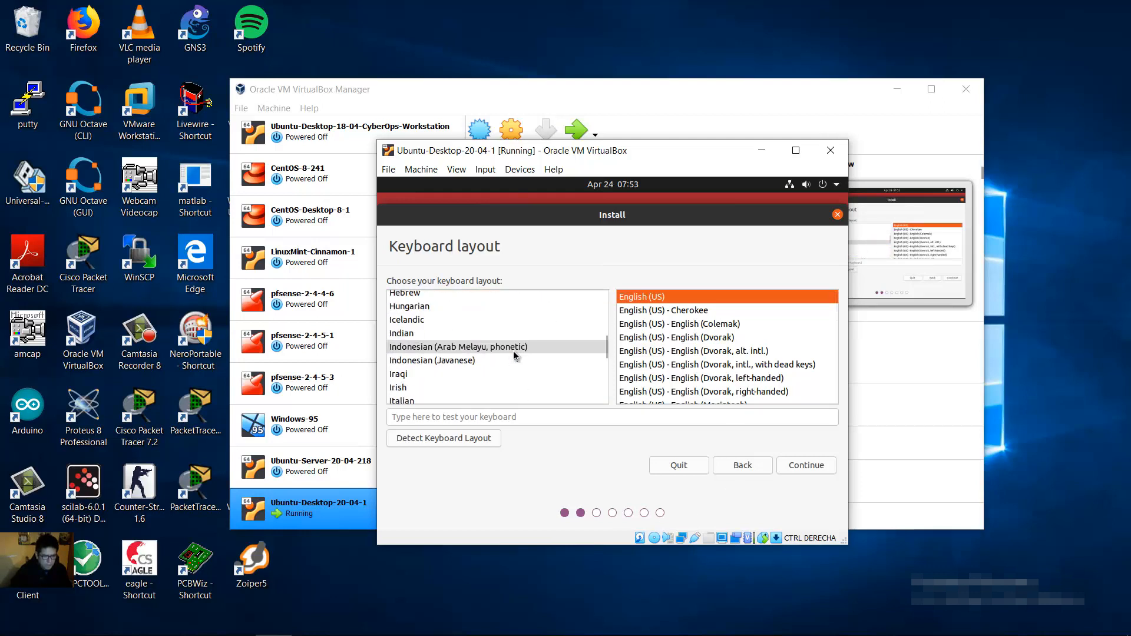
pyautogui.scroll(-6, 513, 351)
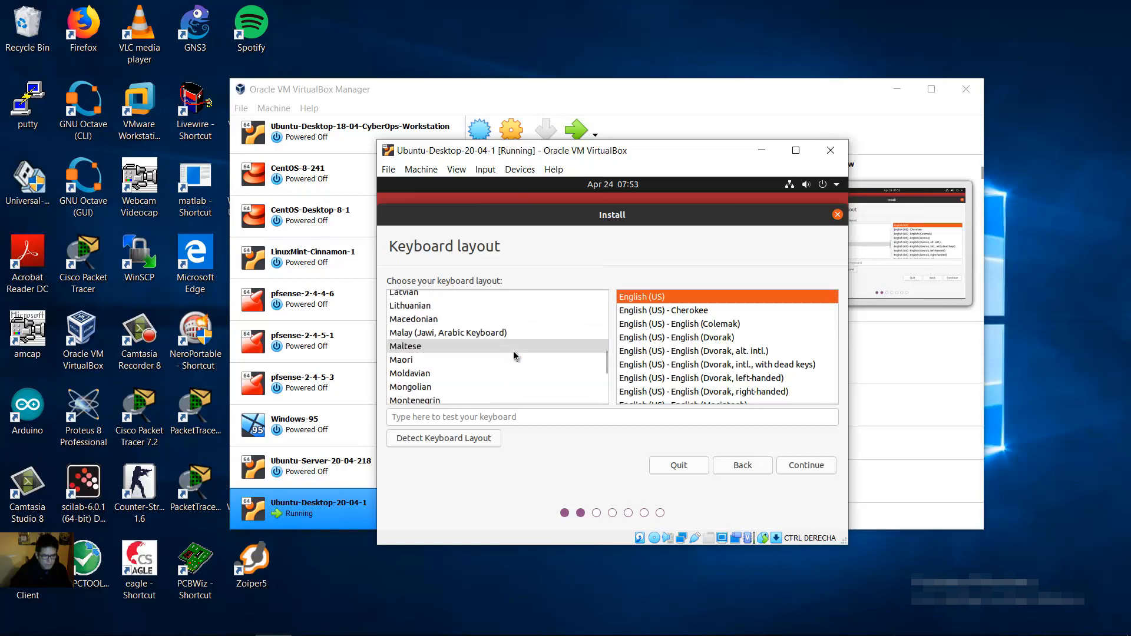
pyautogui.scroll(-1, 513, 351)
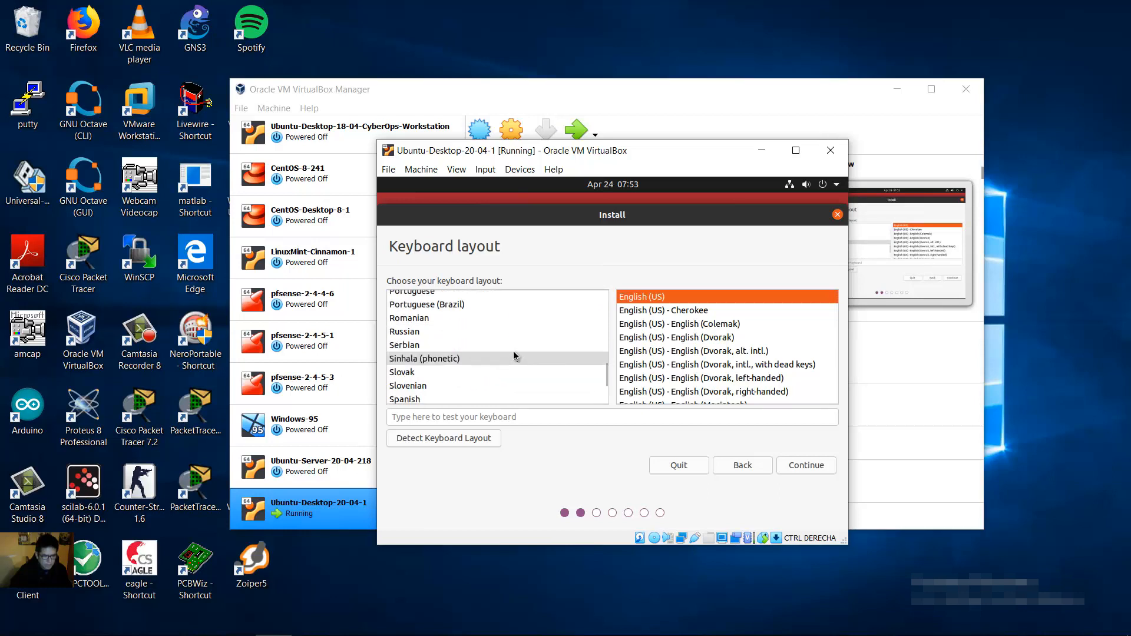
pyautogui.scroll(-1, 514, 356)
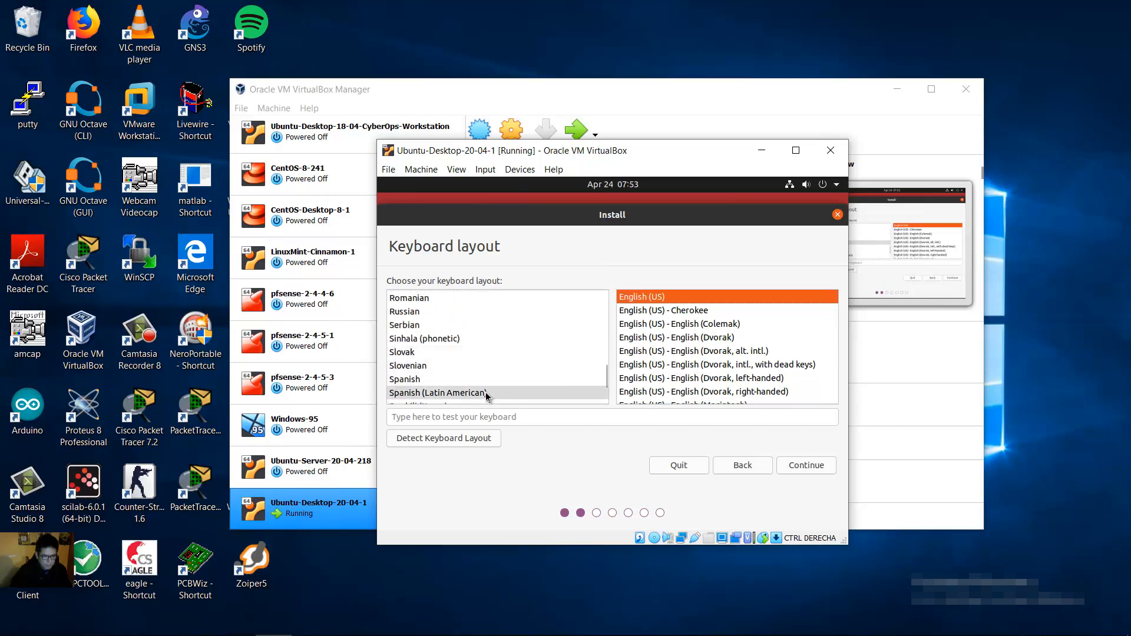
pyautogui.click(451, 392)
pyautogui.scroll(-2, 473, 402)
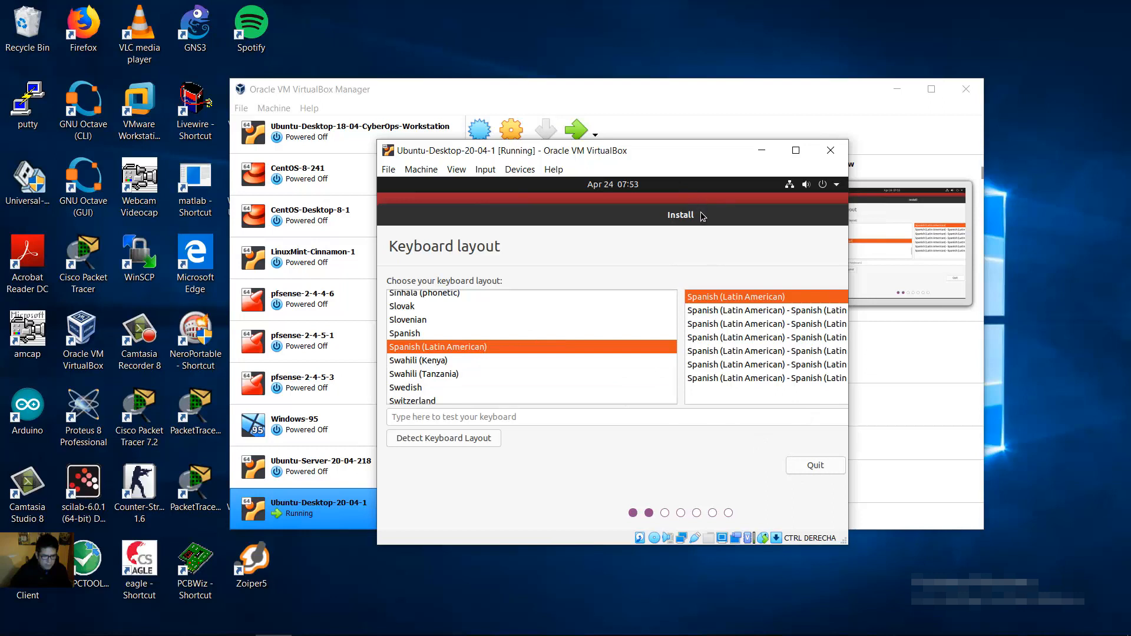
pyautogui.moveTo(695, 216); pyautogui.dragTo(519, 220)
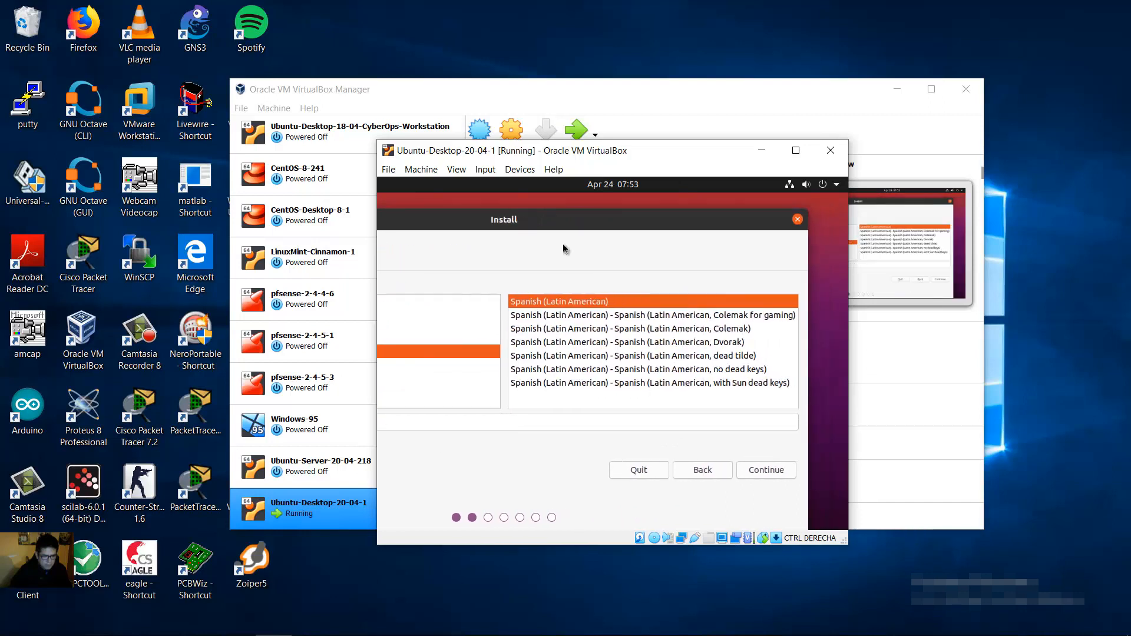
pyautogui.click(773, 470)
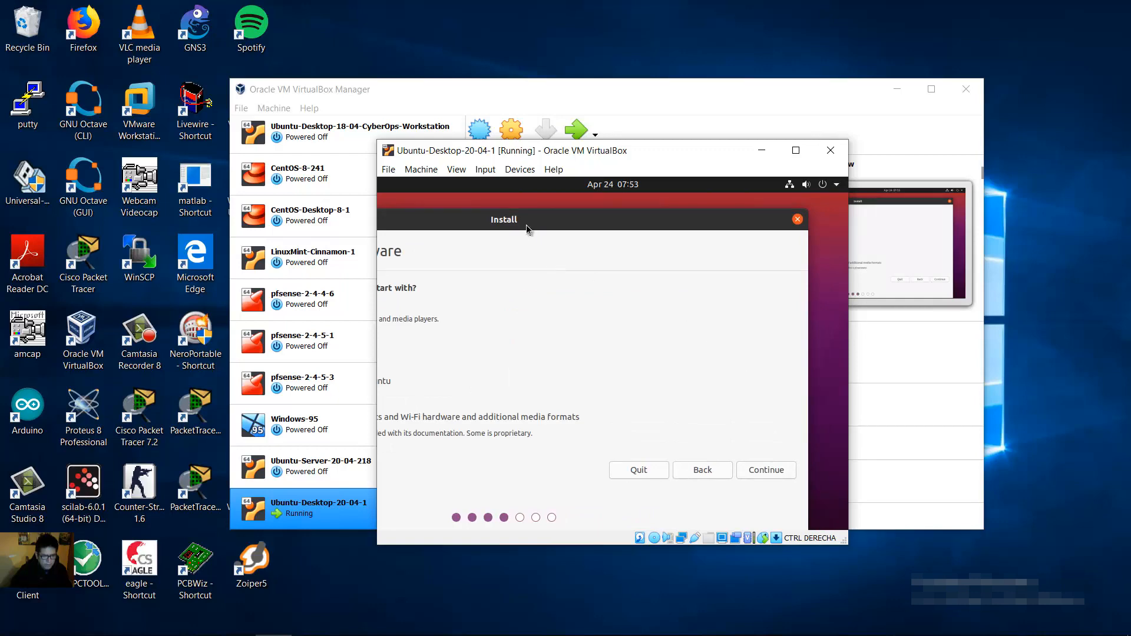
# Step: Keep Normal installation and uncheck 'Download updates while installing Ubuntu'
pyautogui.doubleClick(566, 228)
pyautogui.click(795, 150)
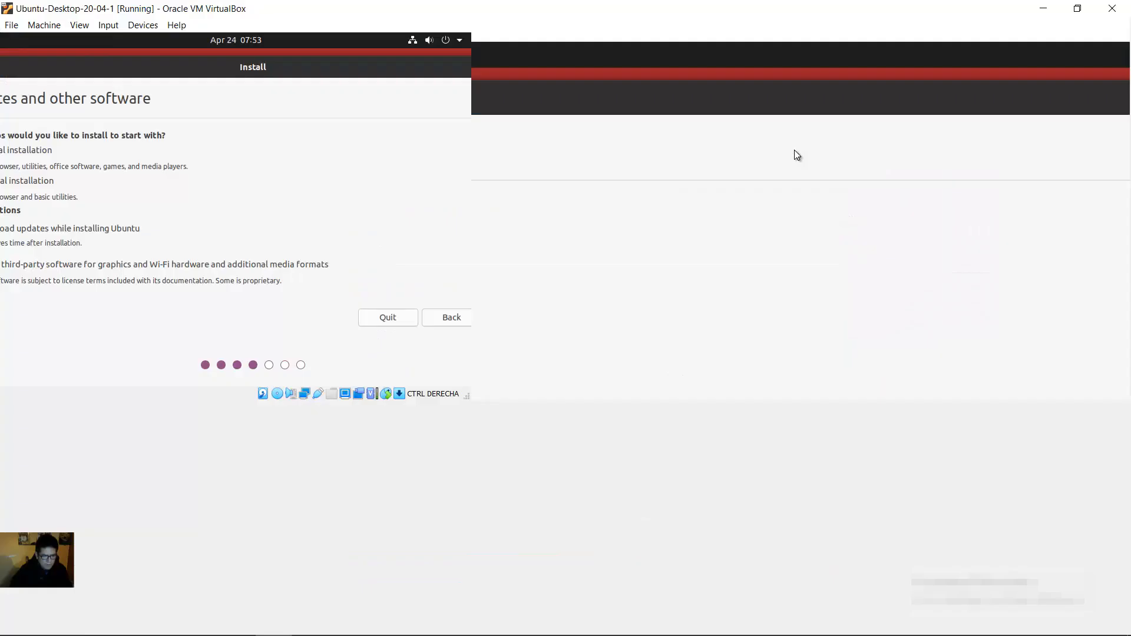
pyautogui.click(1077, 9)
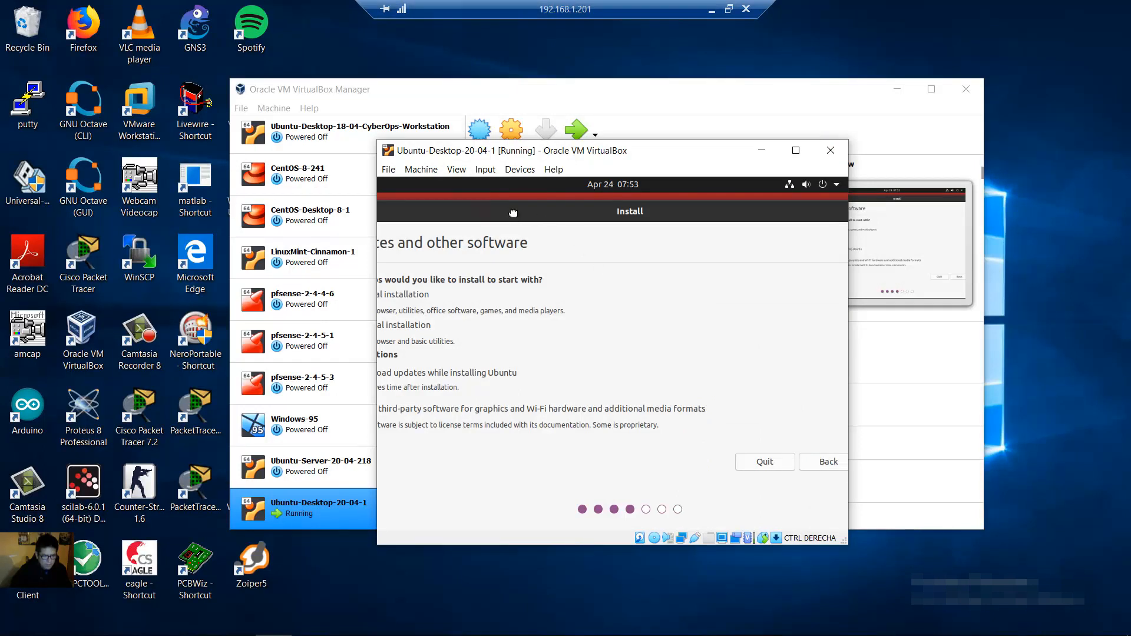
pyautogui.moveTo(513, 212); pyautogui.dragTo(580, 218)
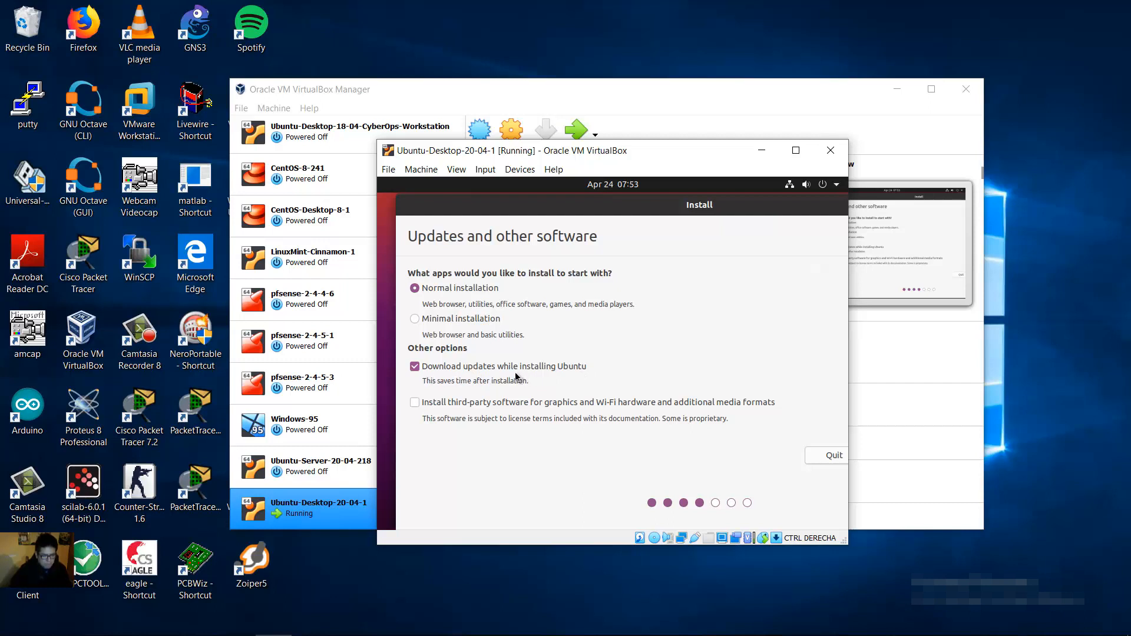
pyautogui.click(415, 367)
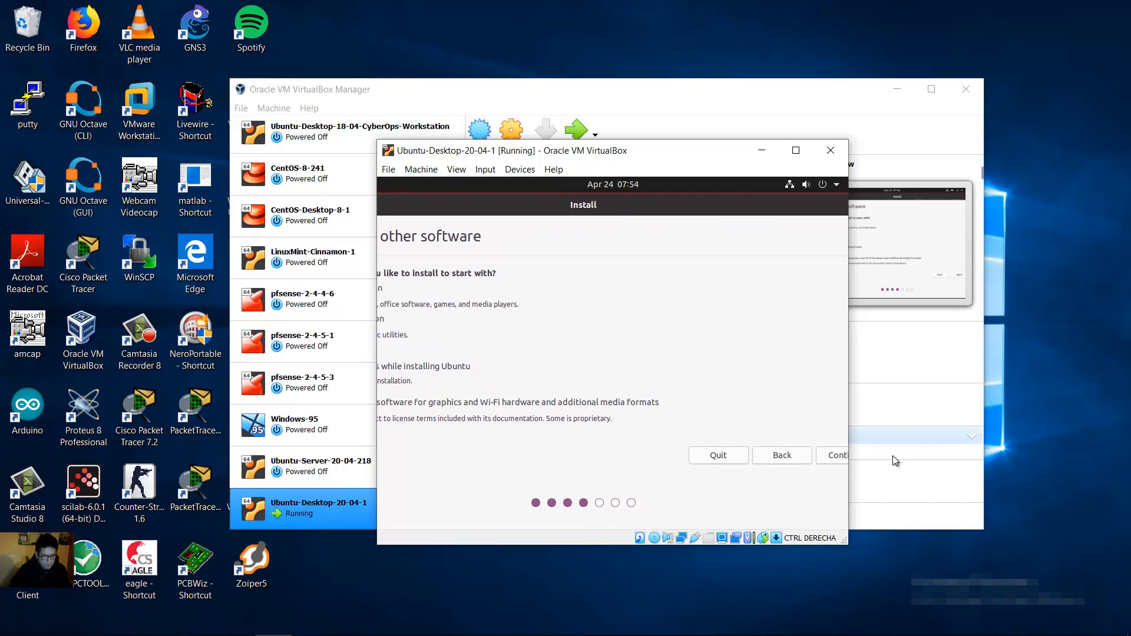
# Step: Pick 'Something else' as the installation type to open the /dev/sda partition editor
pyautogui.click(831, 458)
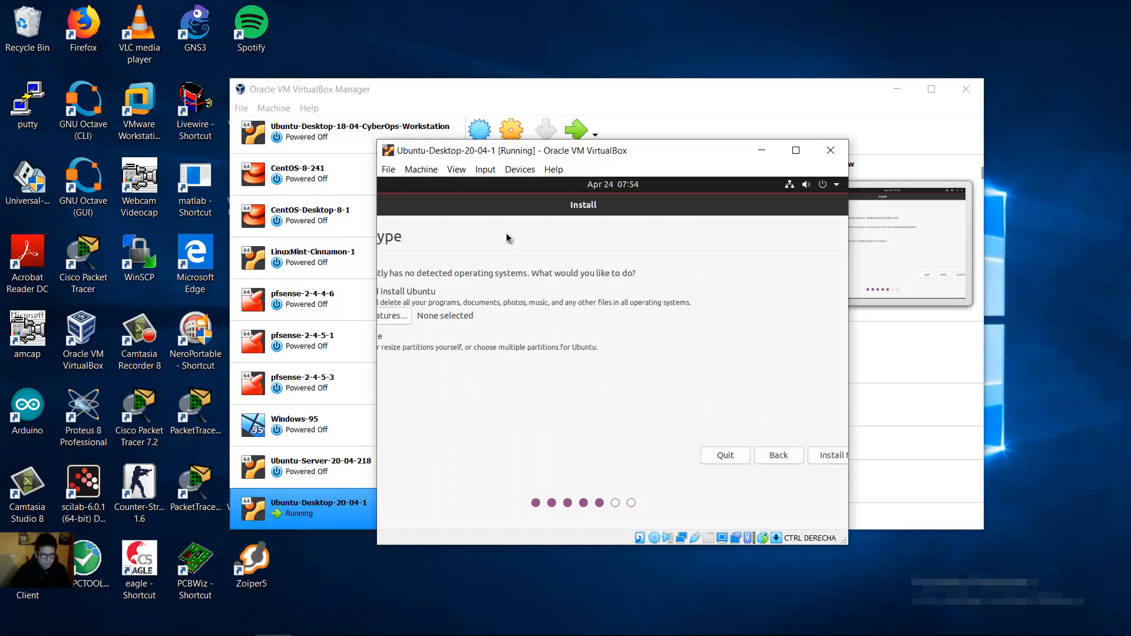
pyautogui.moveTo(574, 206); pyautogui.dragTo(596, 213)
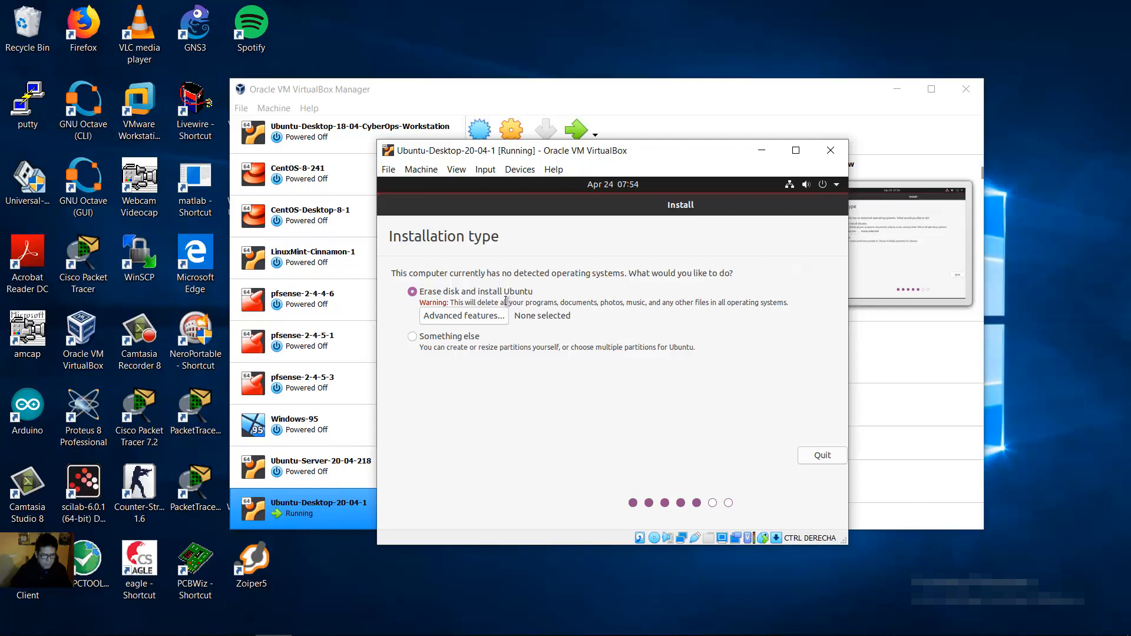
pyautogui.click(415, 337)
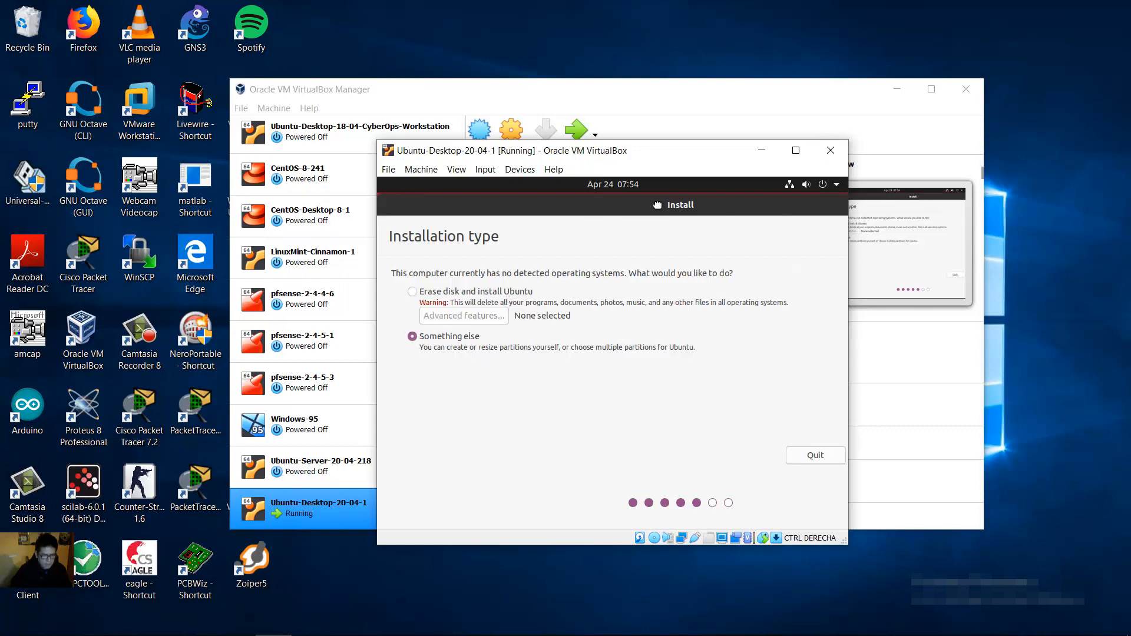
pyautogui.click(803, 455)
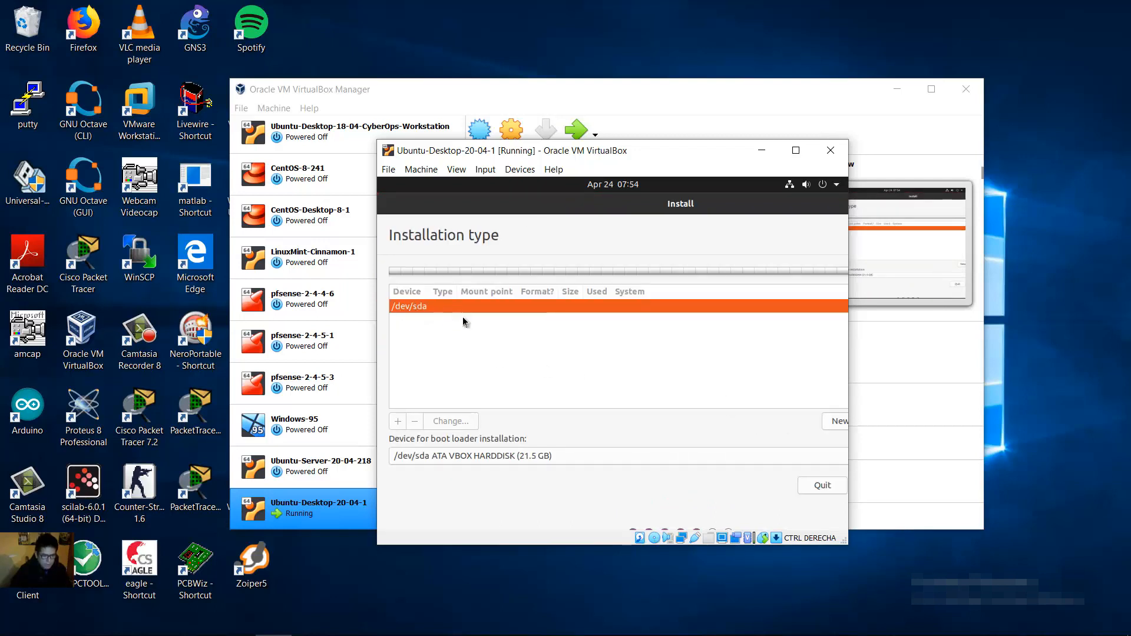
# Step: Create a new empty partition table on /dev/sda
pyautogui.moveTo(762, 209); pyautogui.dragTo(647, 221)
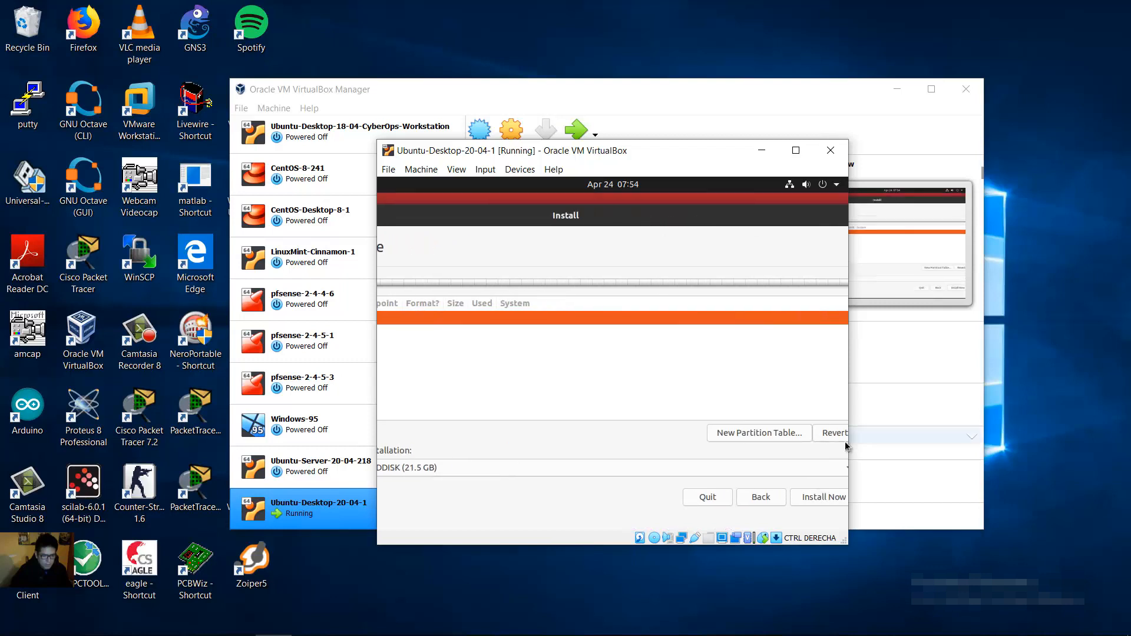
pyautogui.click(761, 434)
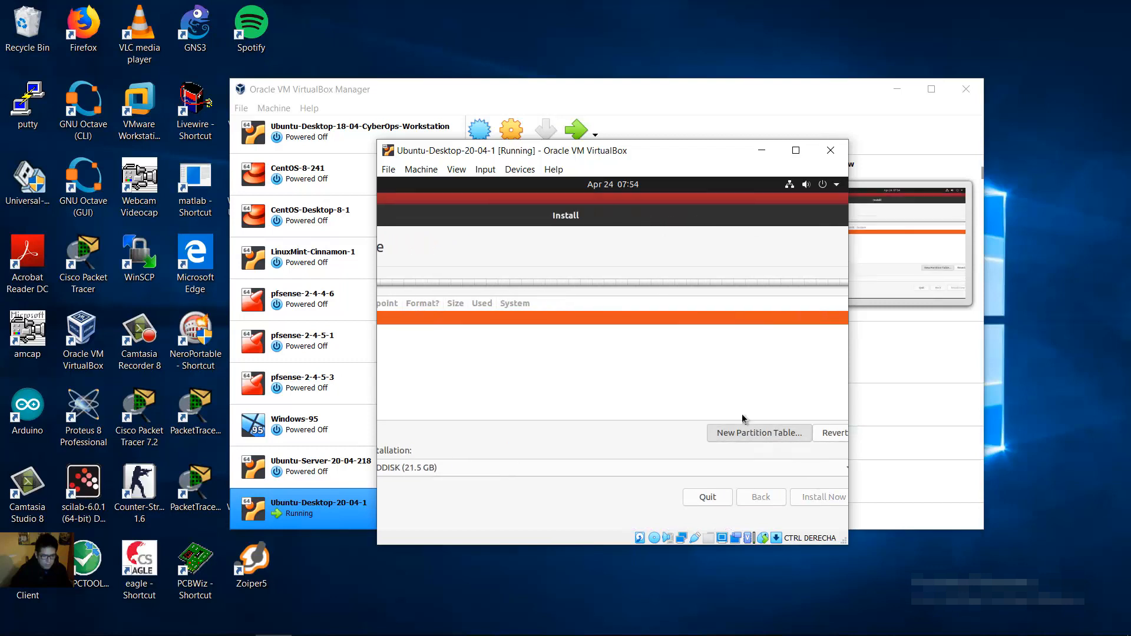
pyautogui.click(799, 421)
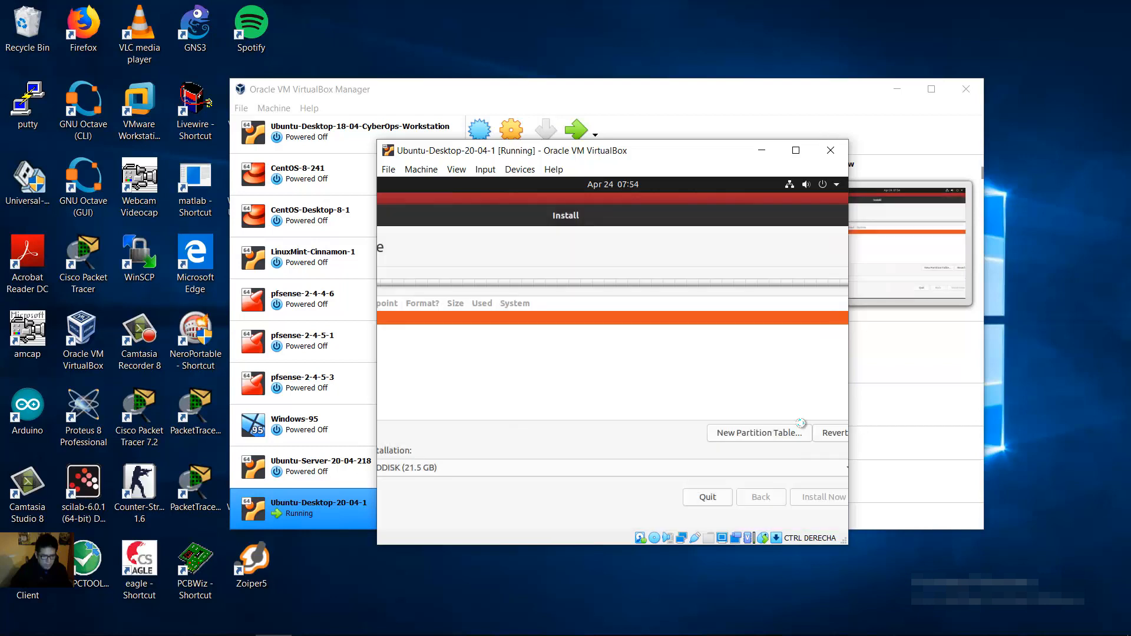
pyautogui.moveTo(478, 216); pyautogui.dragTo(699, 218)
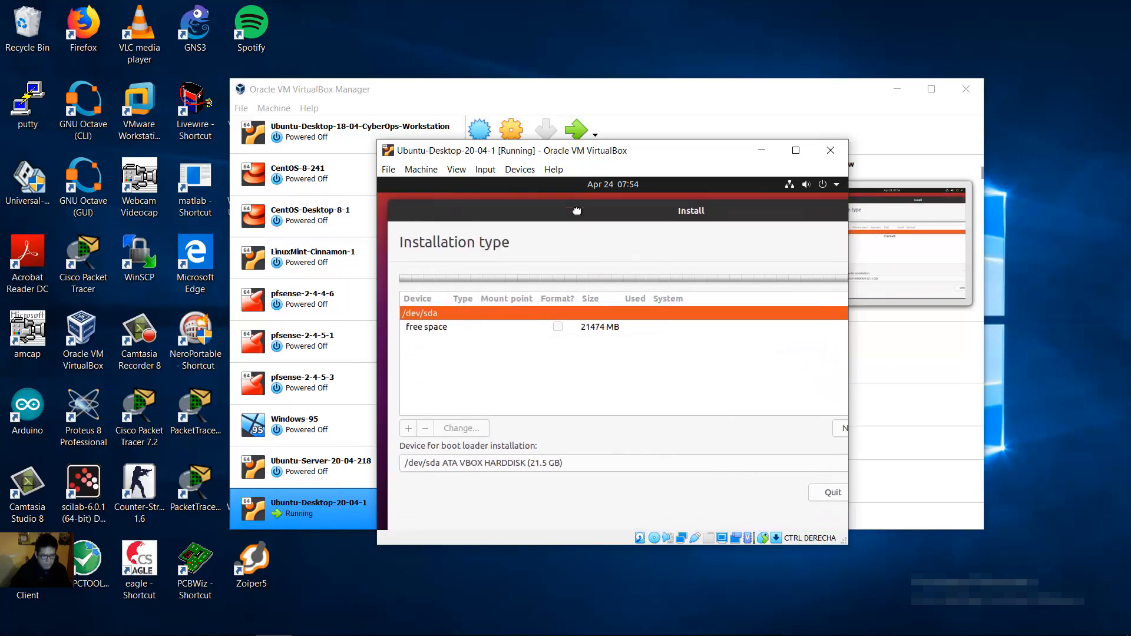
# Step: Add a 2048 MB primary swap partition in the free space, leaving 19426 MB free
pyautogui.click(428, 342)
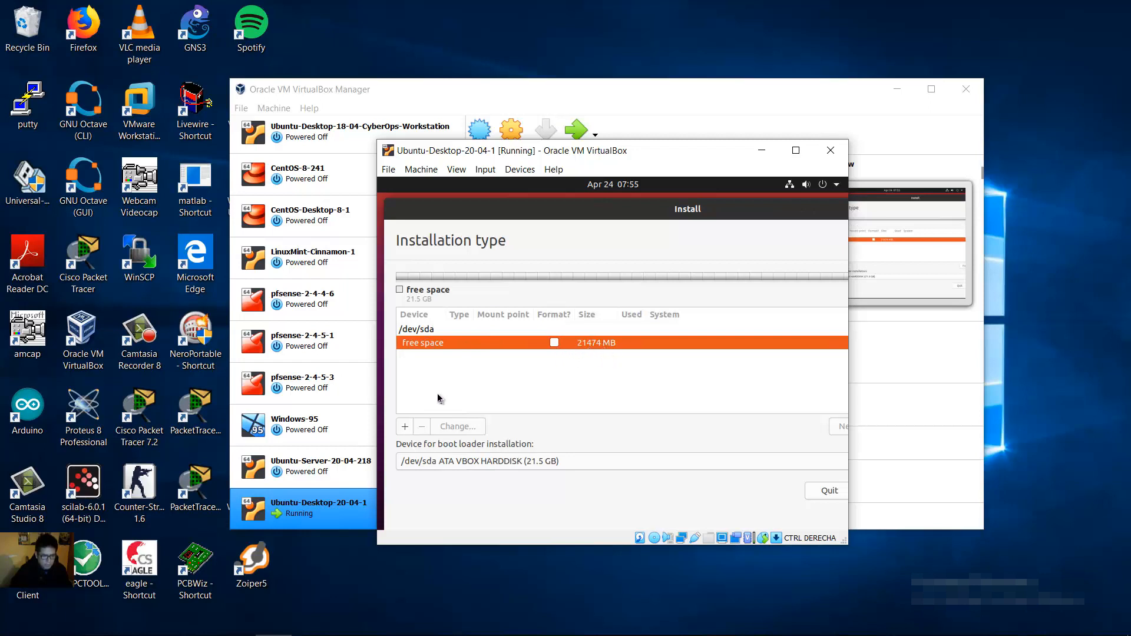
pyautogui.click(405, 426)
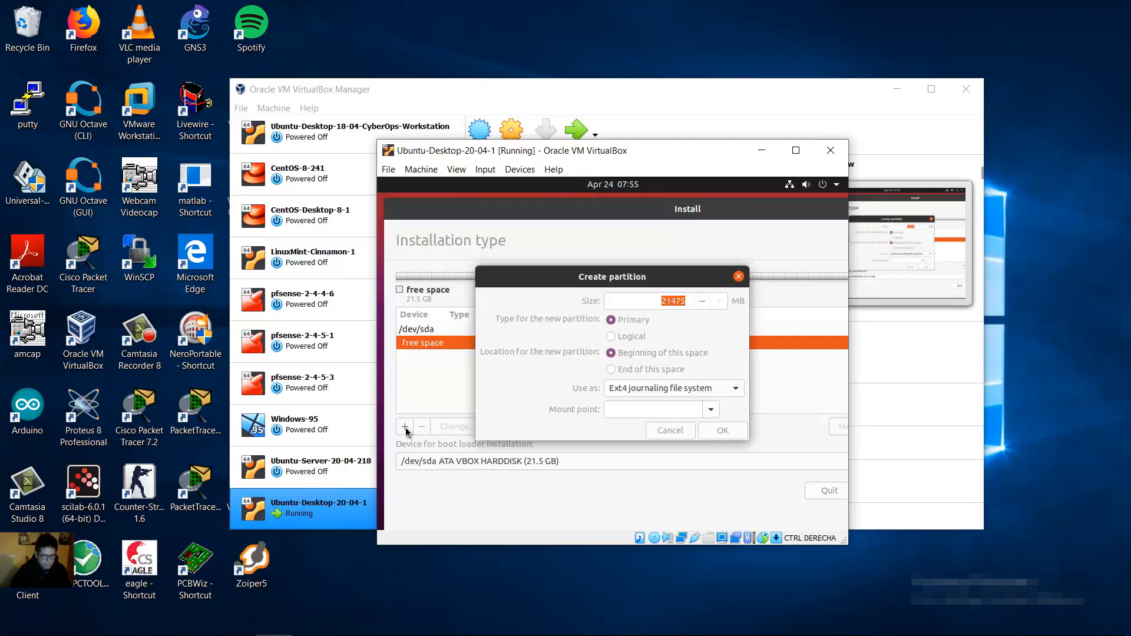
pyautogui.click(662, 301)
pyautogui.moveTo(662, 301); pyautogui.dragTo(706, 302)
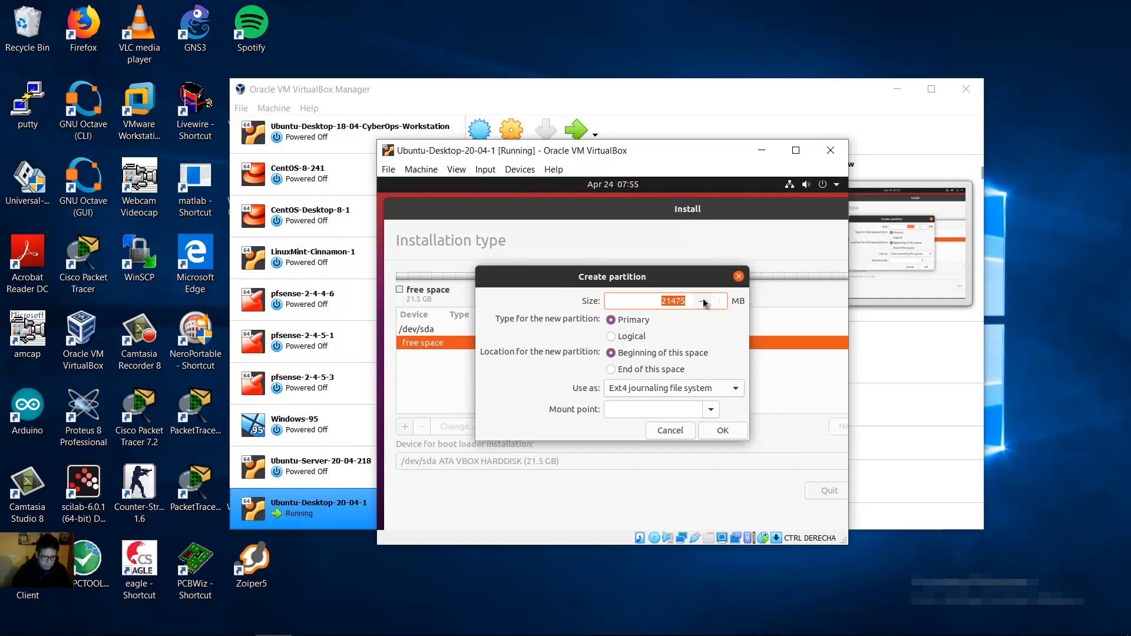
pyautogui.write('2048')
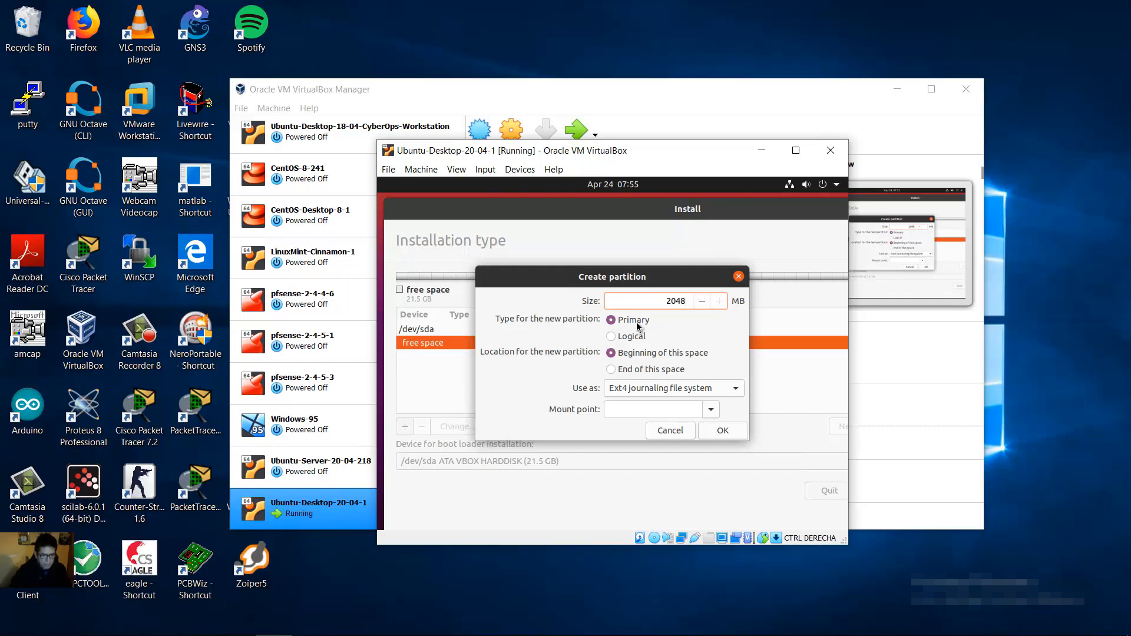
pyautogui.click(614, 322)
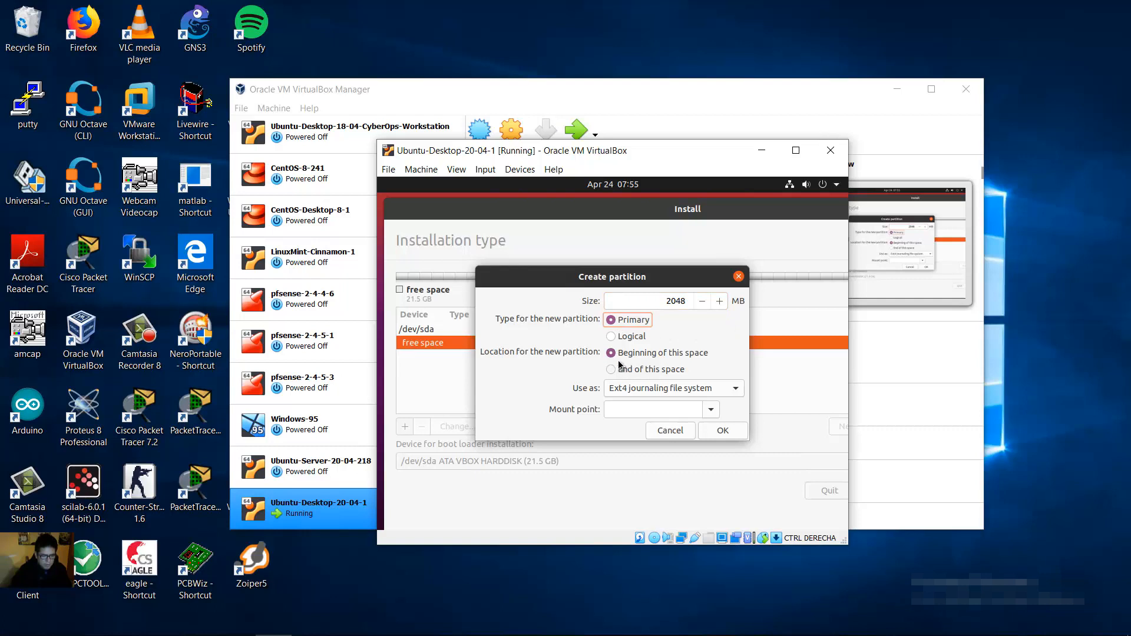
pyautogui.click(701, 390)
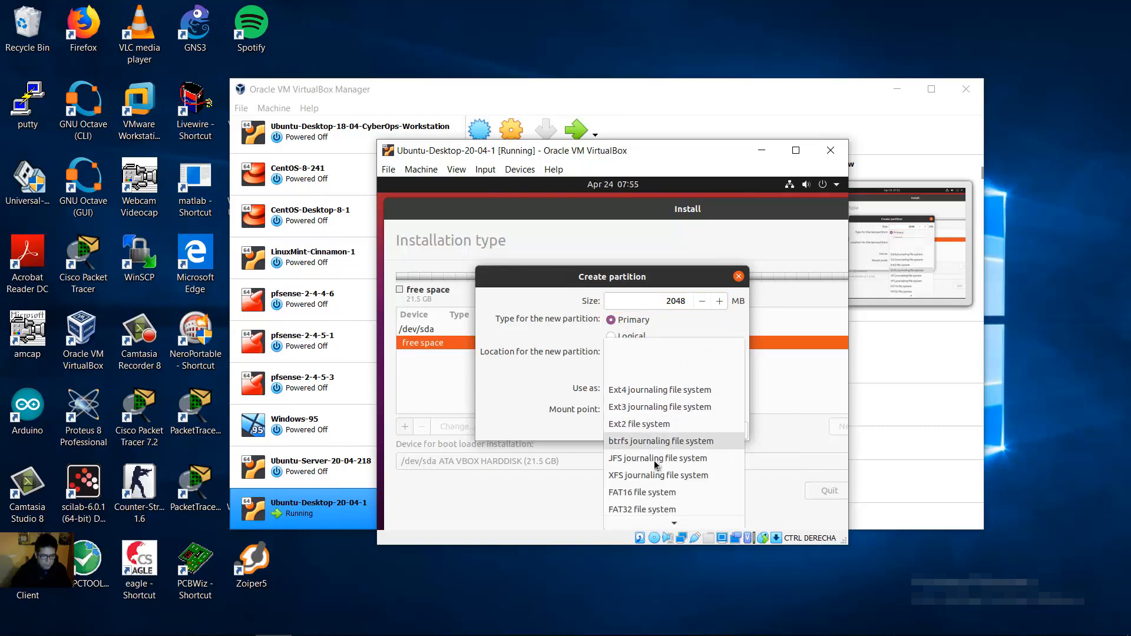
pyautogui.moveTo(683, 521)
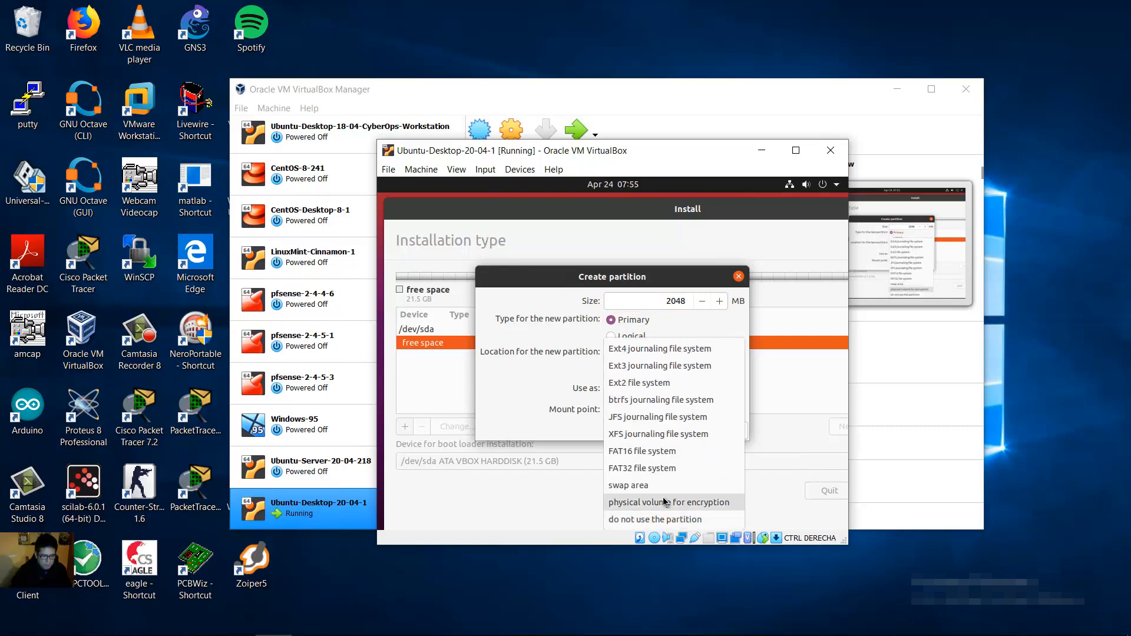
pyautogui.click(659, 486)
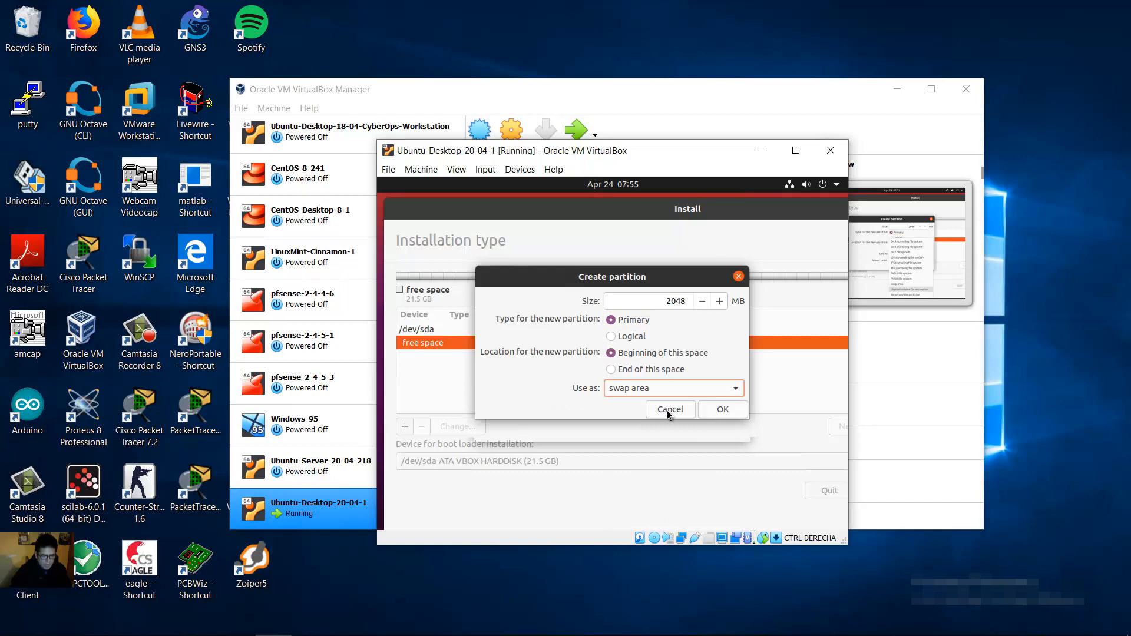
pyautogui.click(721, 409)
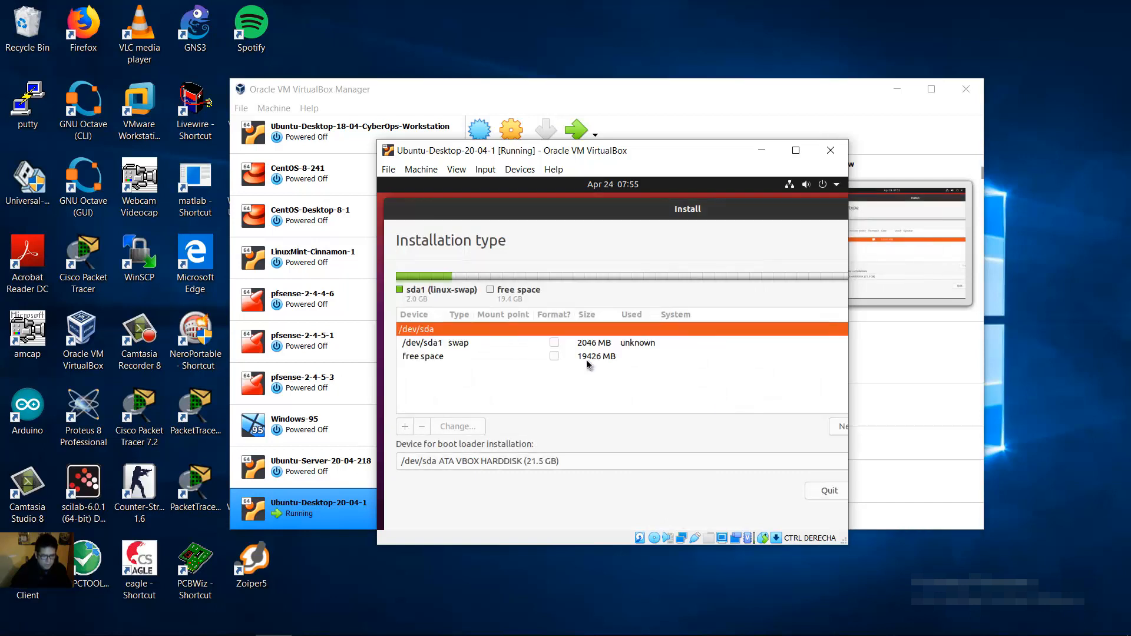
pyautogui.click(422, 359)
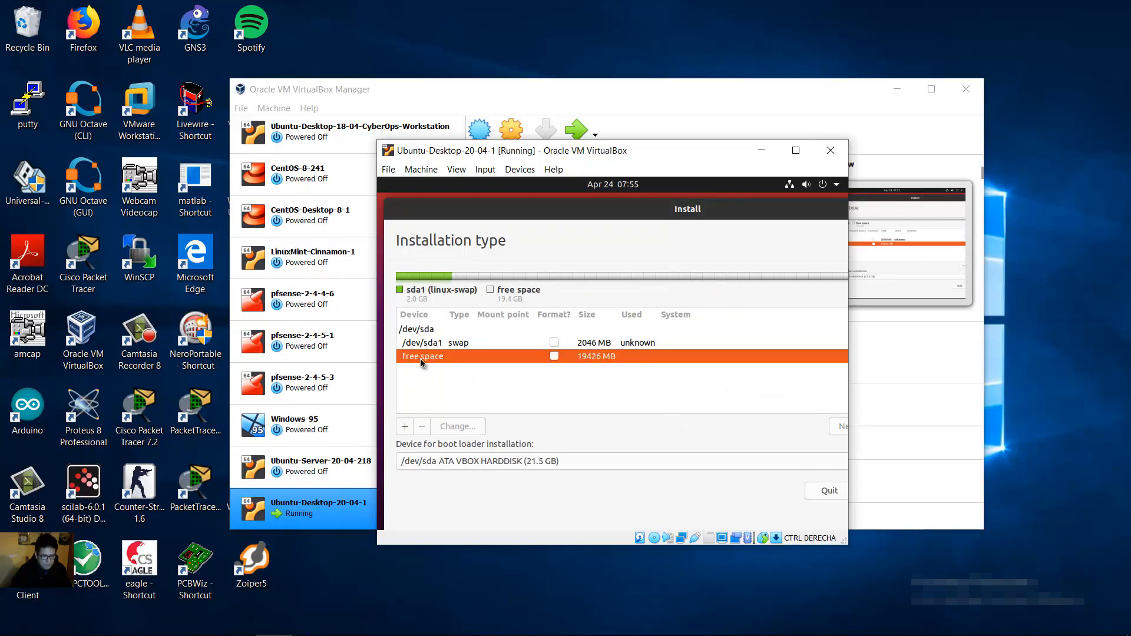
# Step: Turn the remaining 19427 MB into a primary ext4 partition mounted at /
pyautogui.click(404, 426)
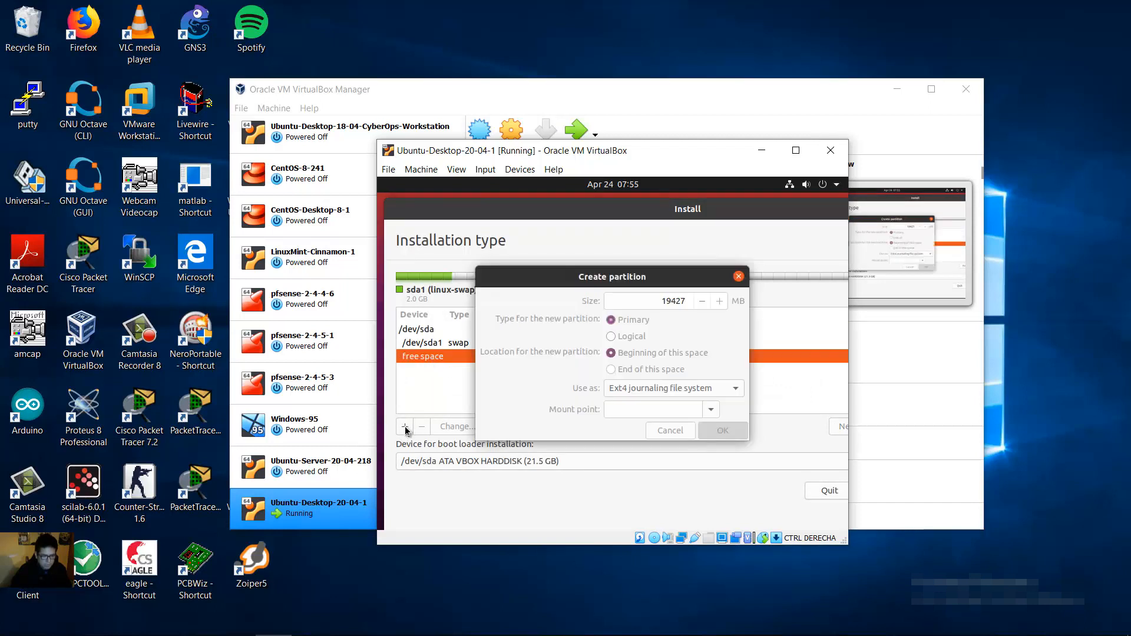
pyautogui.doubleClick(675, 300)
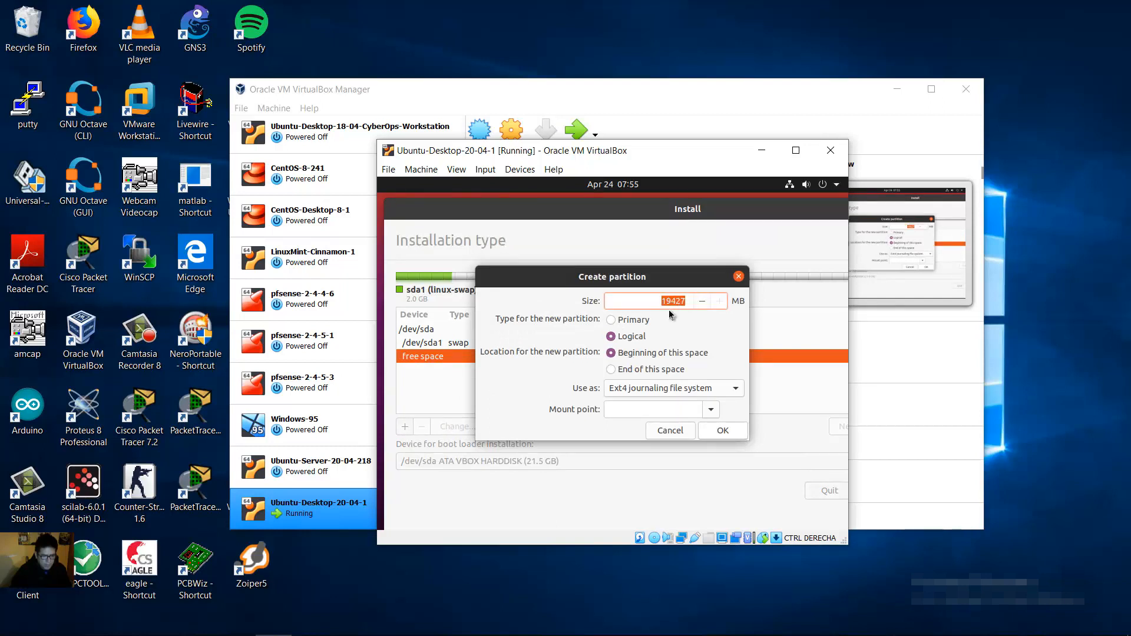
pyautogui.click(613, 323)
pyautogui.click(710, 409)
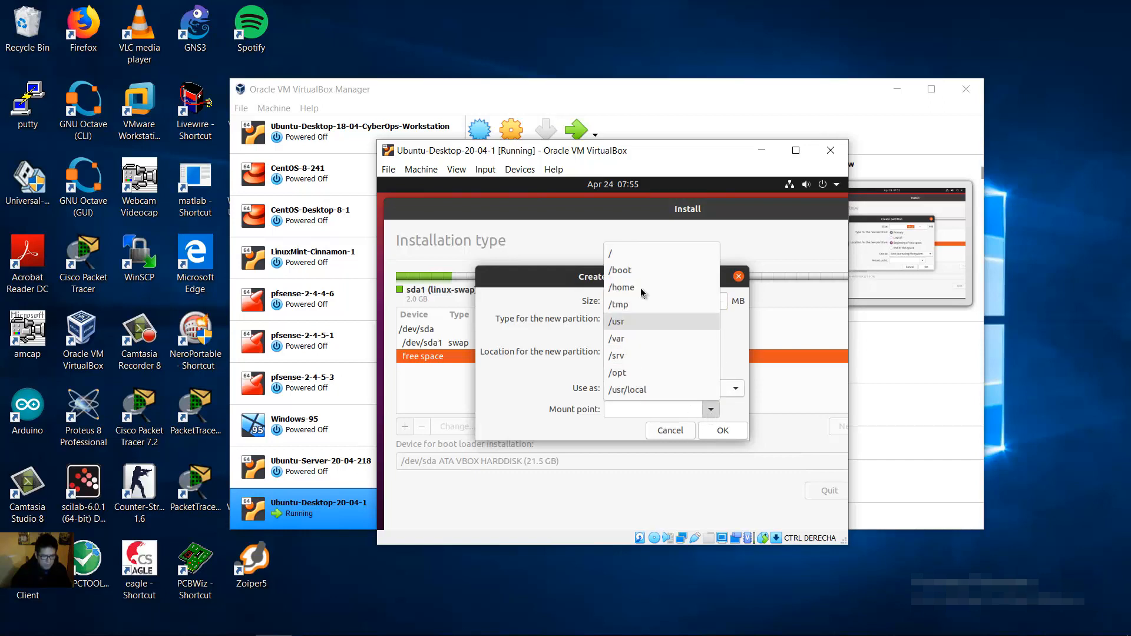
pyautogui.click(637, 253)
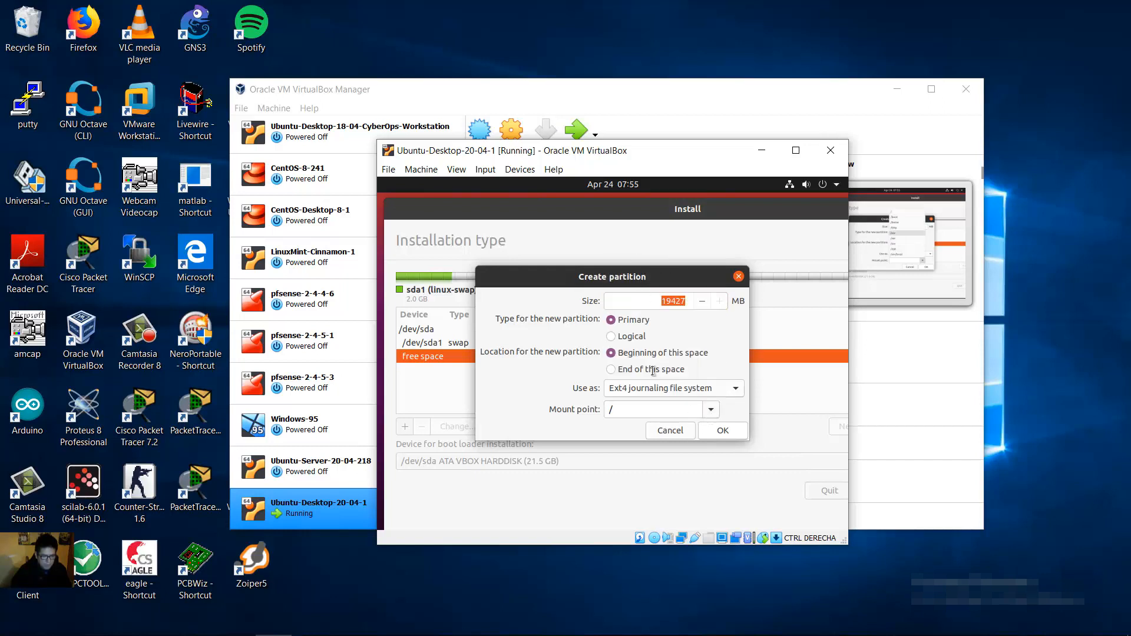
pyautogui.click(723, 430)
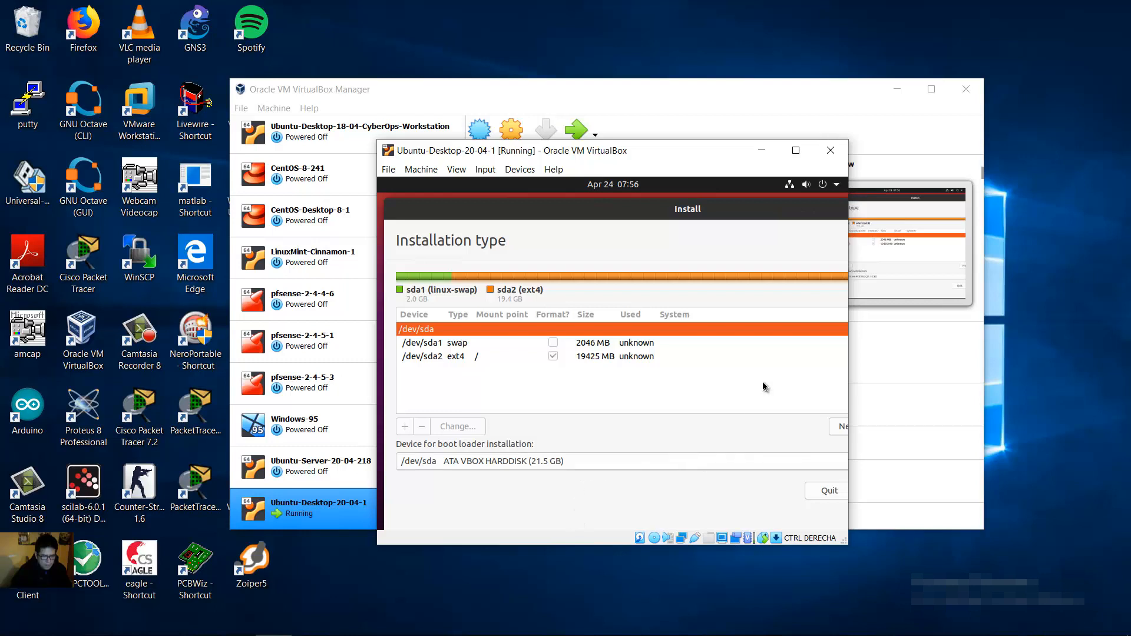
pyautogui.moveTo(776, 210); pyautogui.dragTo(565, 208)
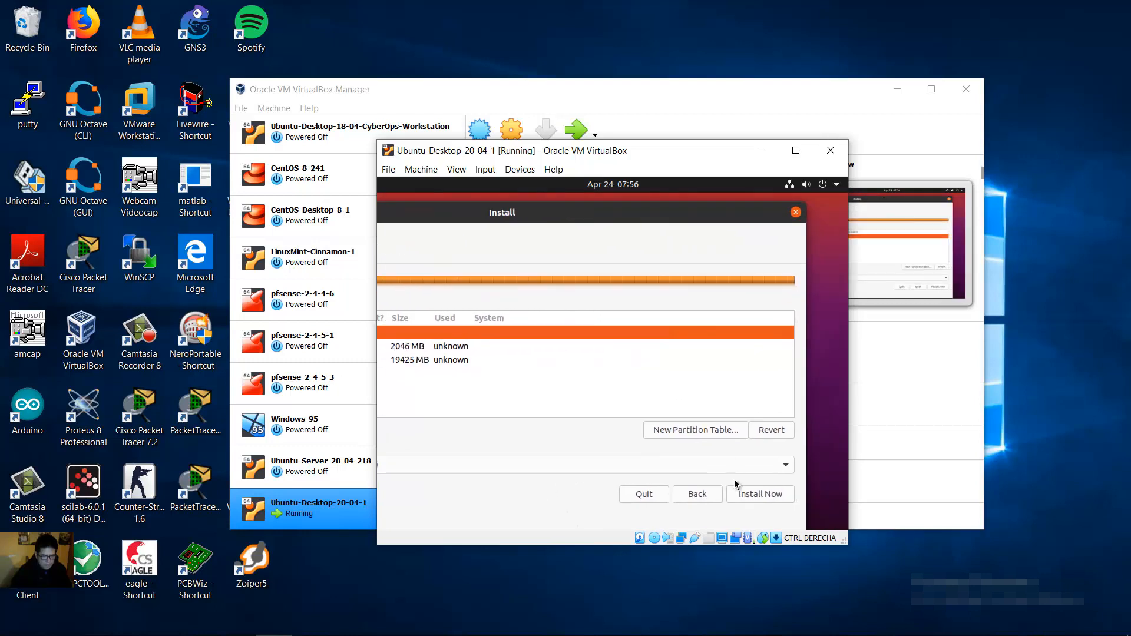
# Step: Install with the new partitions, confirm writing them to disk, and accept the South American time zone
pyautogui.click(764, 496)
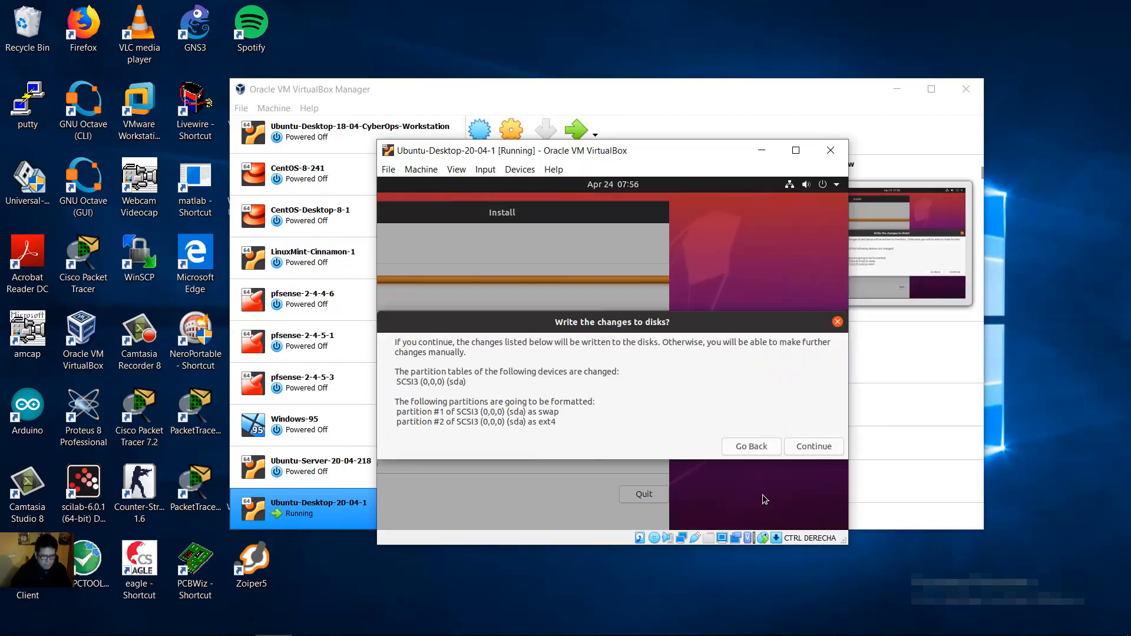
pyautogui.click(815, 450)
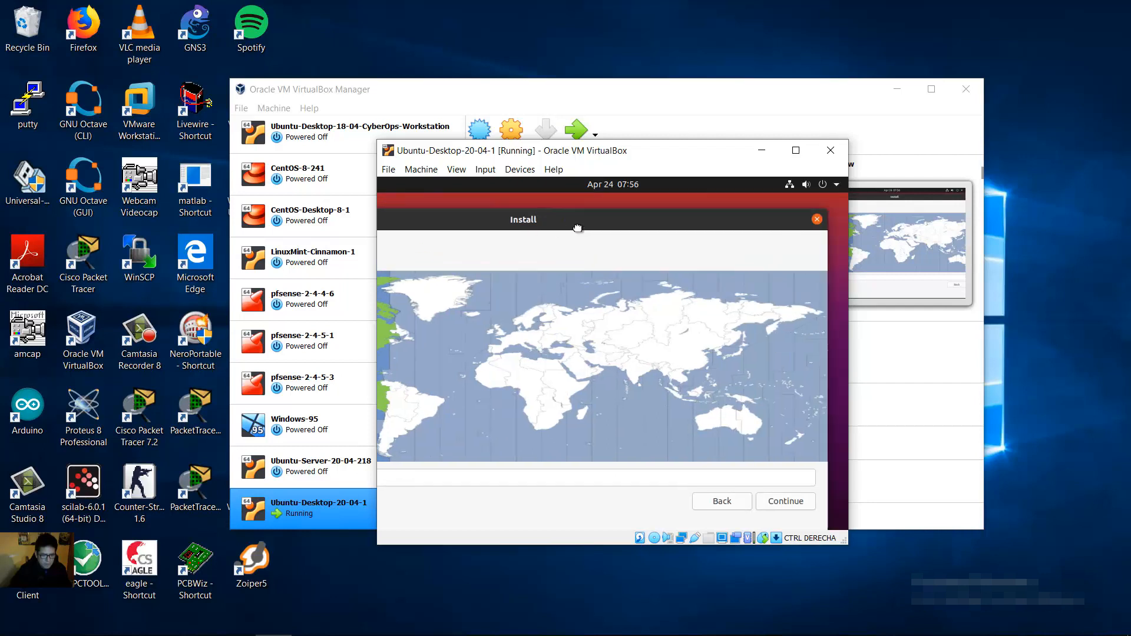
pyautogui.click(733, 502)
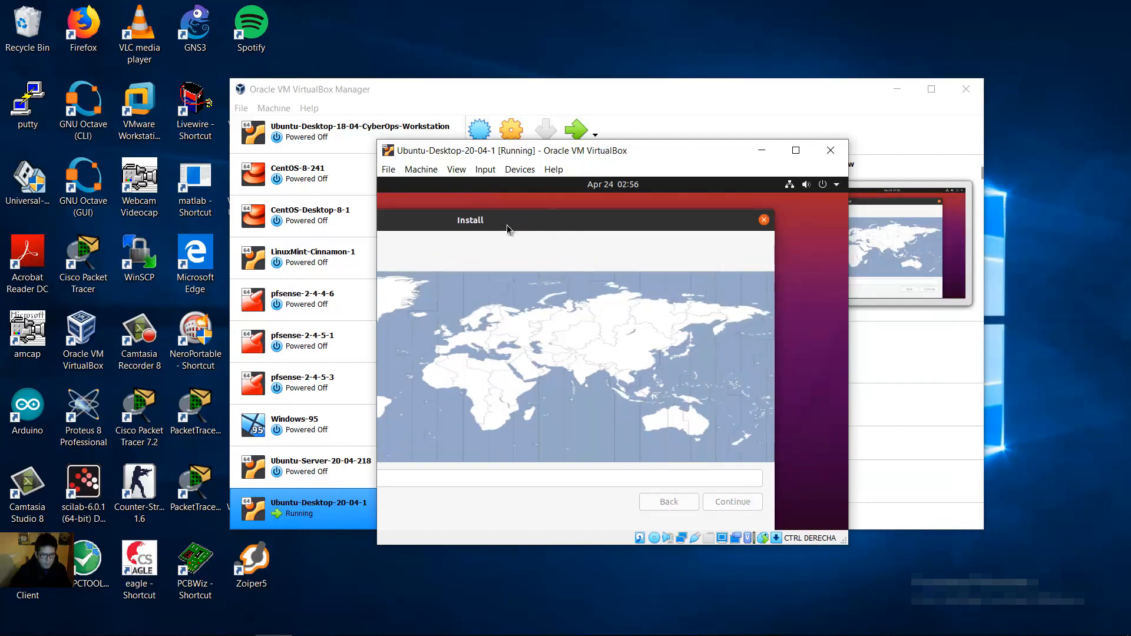
pyautogui.moveTo(465, 224); pyautogui.dragTo(570, 204)
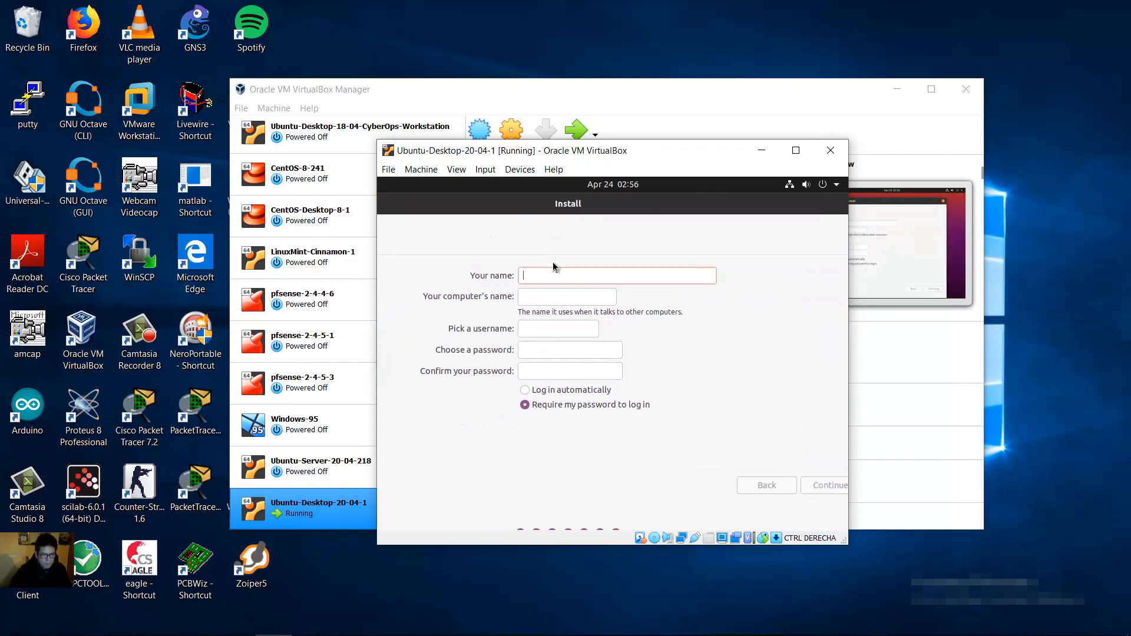
# Step: Enter the user's full name, computer name ubudsk1, a username and confirmed password, then continue
pyautogui.write('Chris')
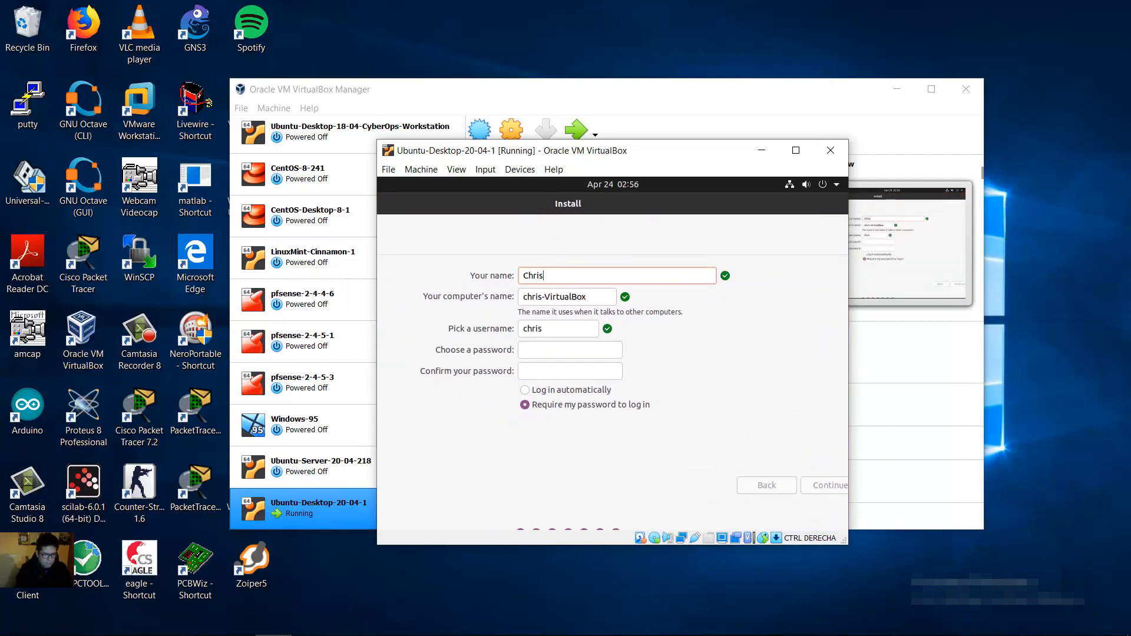
pyautogui.write('tian Roero')
pyautogui.press('BackSpace')
pyautogui.press('BackSpace')
pyautogui.write('mero')
pyautogui.press('Tab')
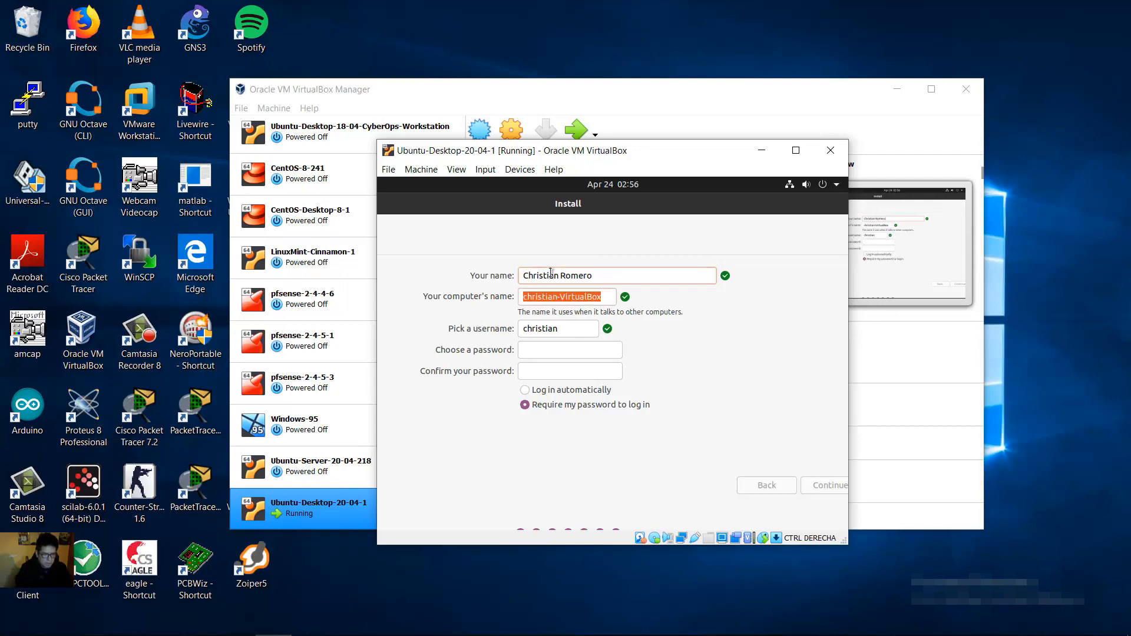
pyautogui.write('ubudsk')
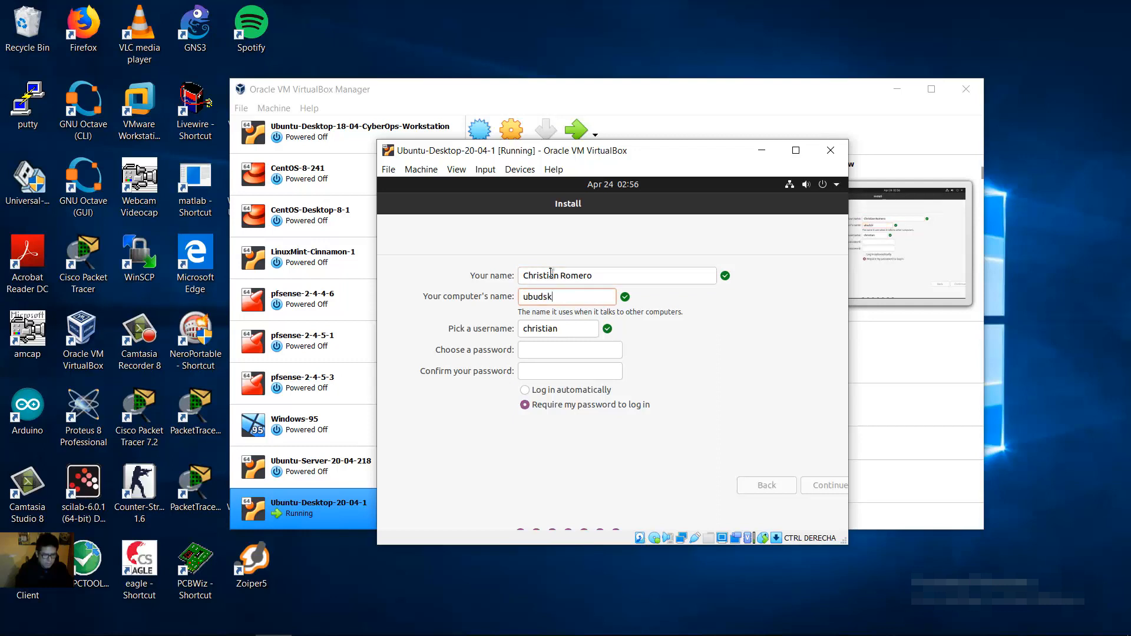
pyautogui.write('1')
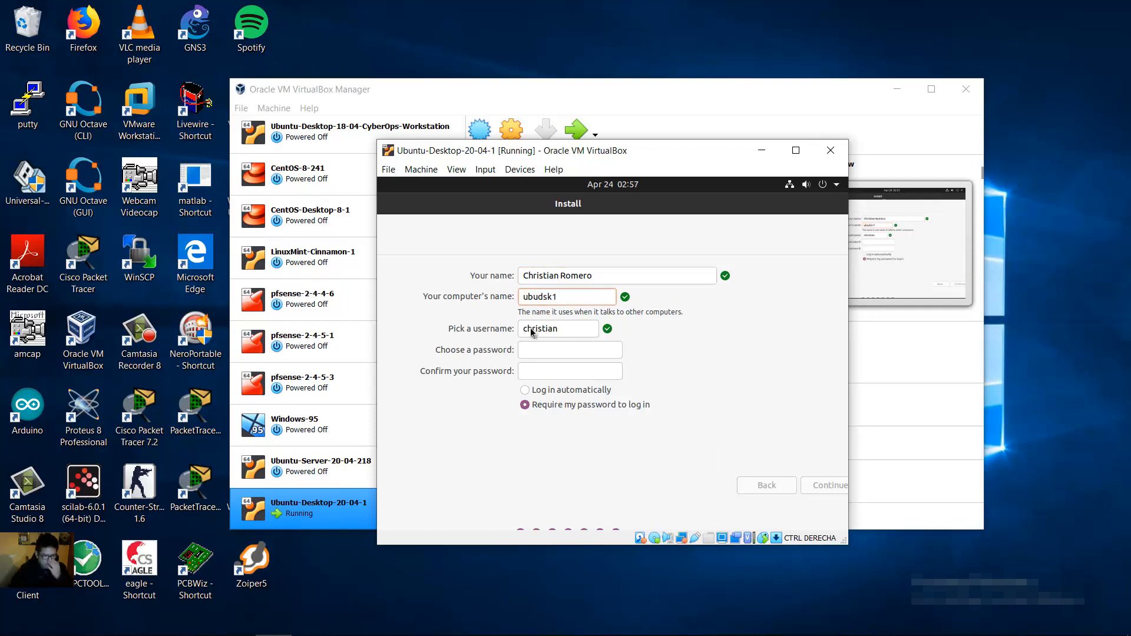
pyautogui.press('Tab')
pyautogui.write('cromero')
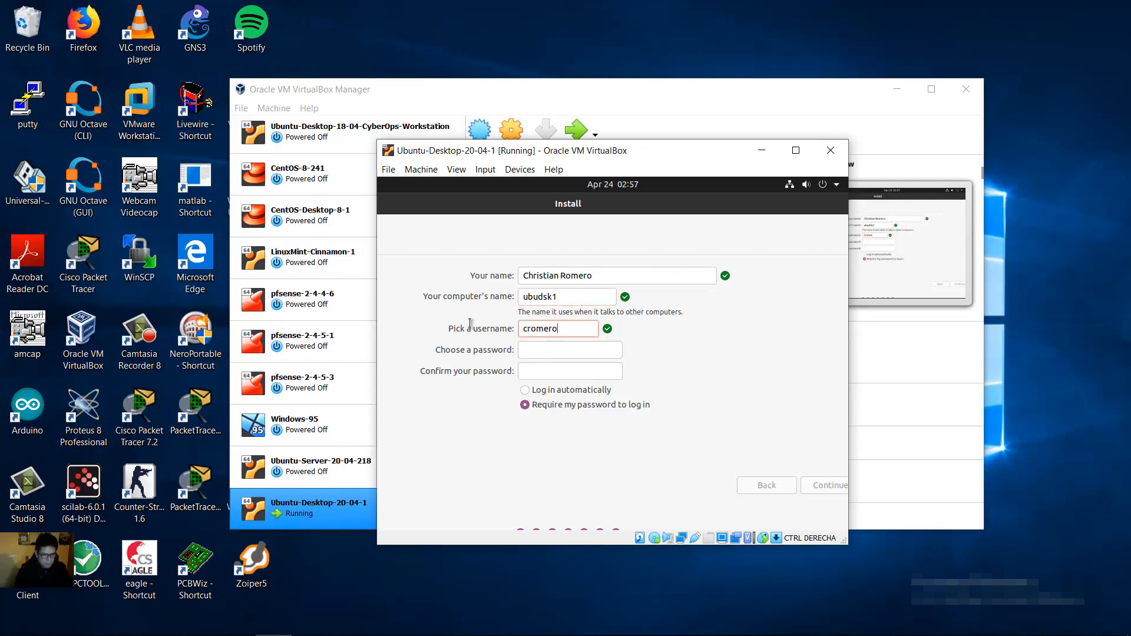
pyautogui.press('Tab')
pyautogui.write('12345678901')
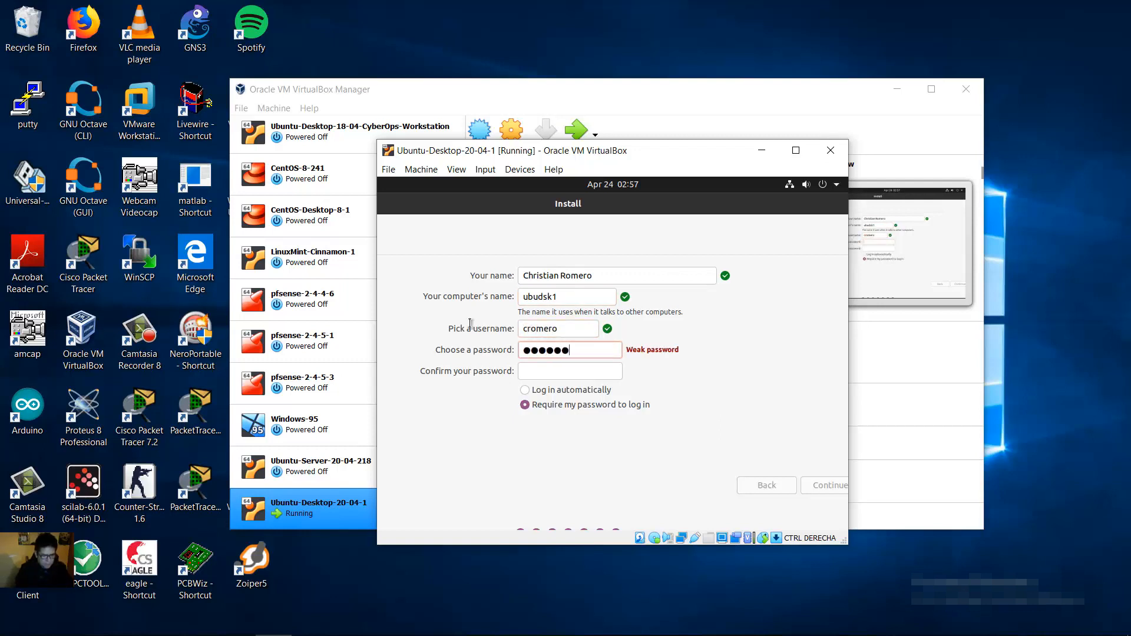
pyautogui.write('1')
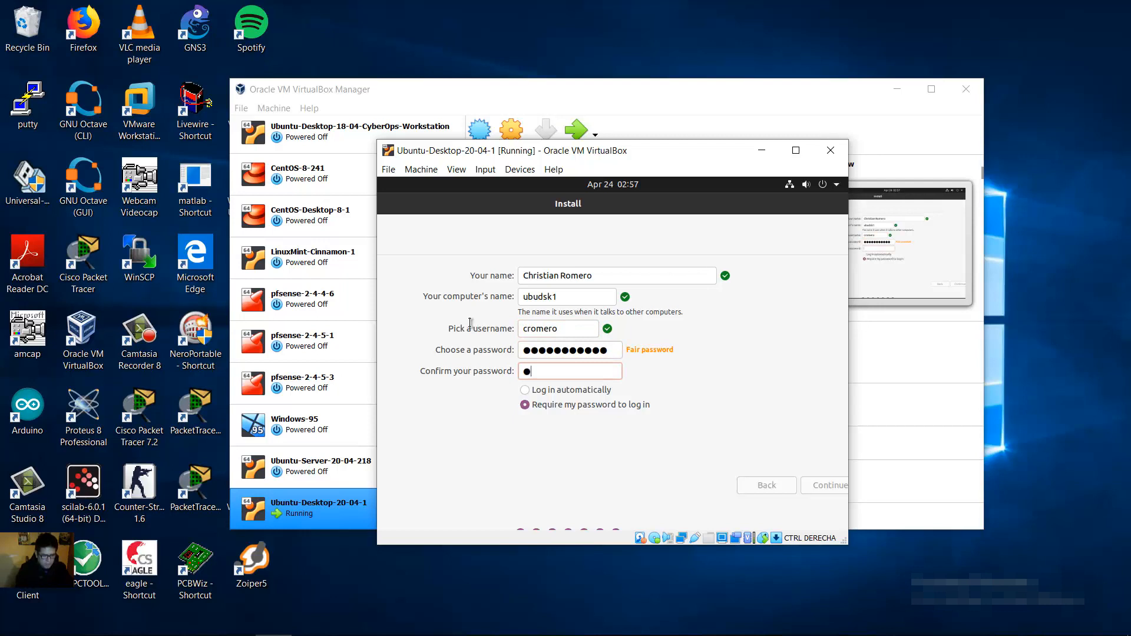
pyautogui.write('2345678901')
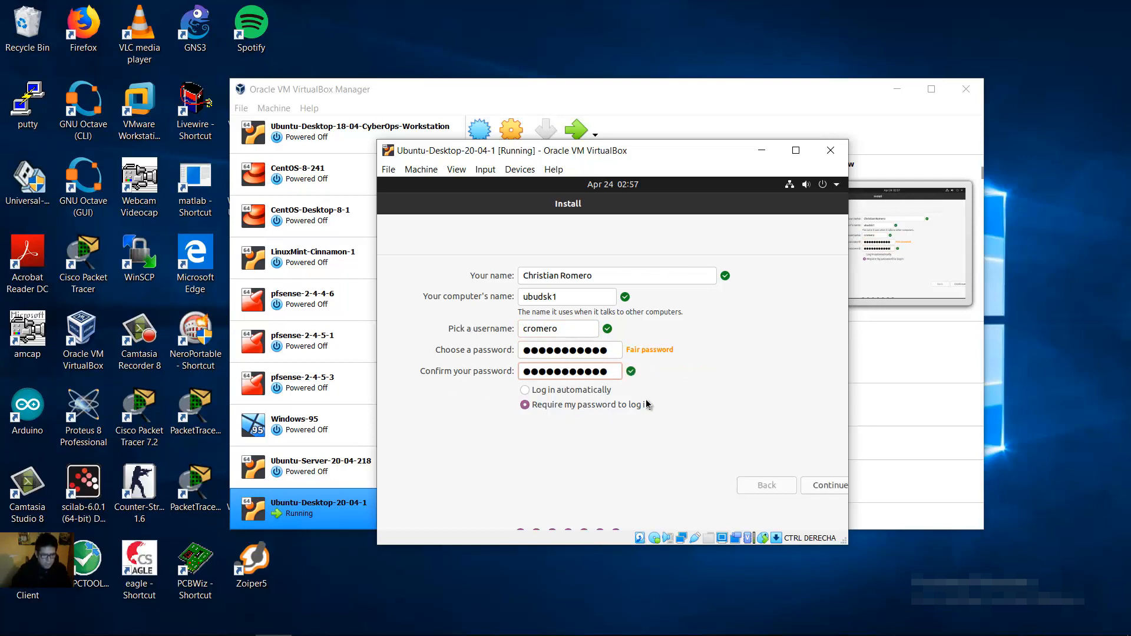
pyautogui.click(817, 486)
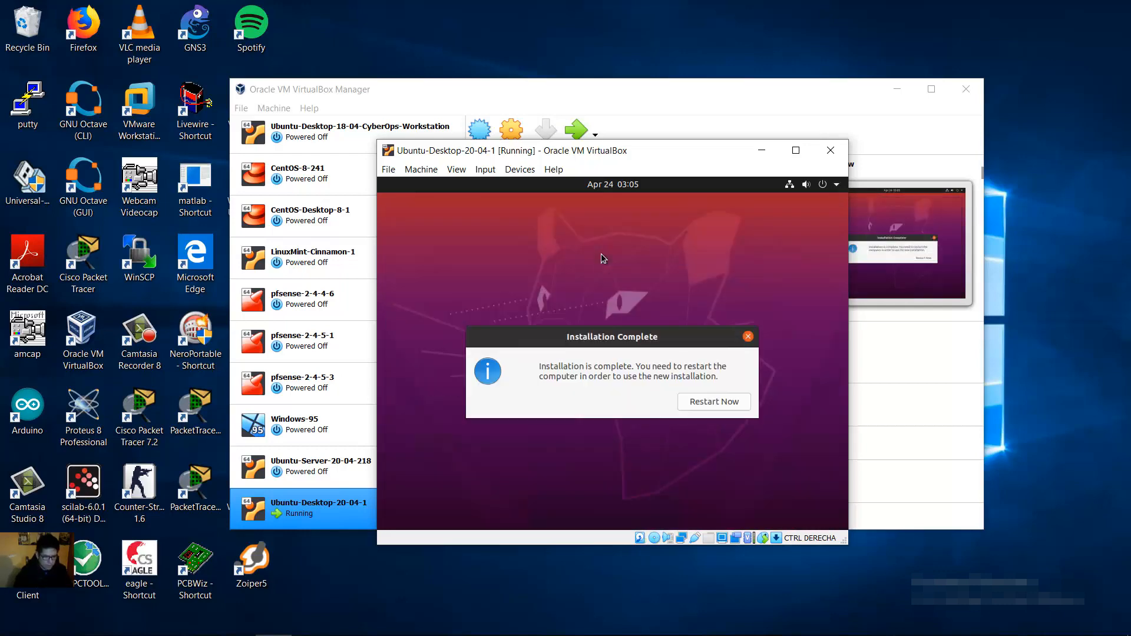
# Step: Restart the VM once the installation has completed
pyautogui.click(707, 404)
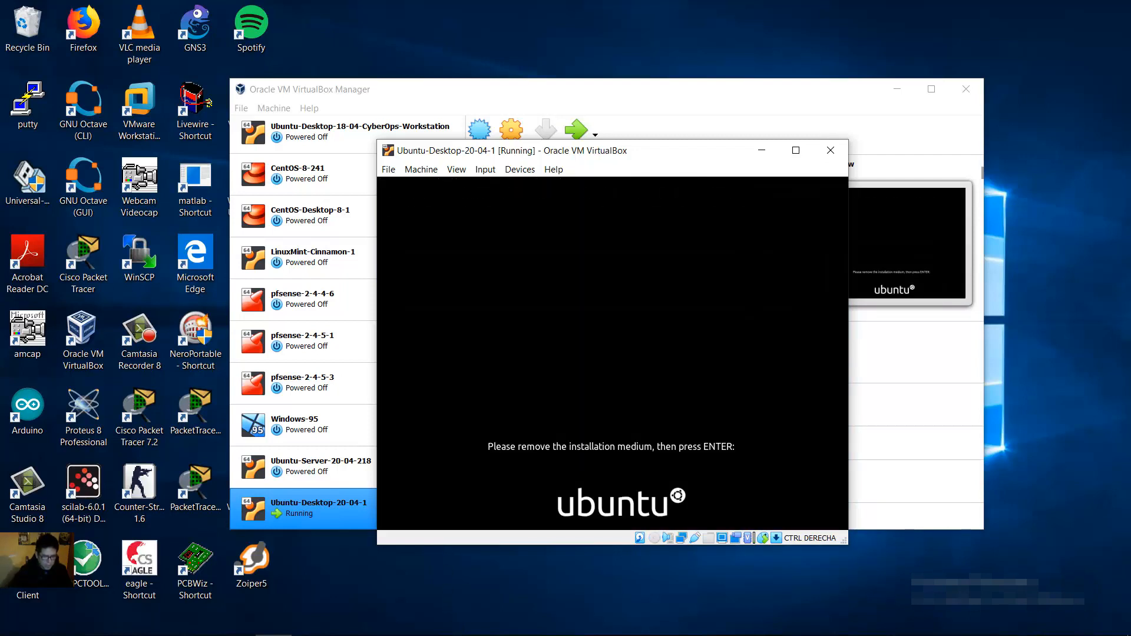
# Step: Reboot into the installed Ubuntu, dismiss the mouse integration notice, and maximize the VM window
pyautogui.press('Return')
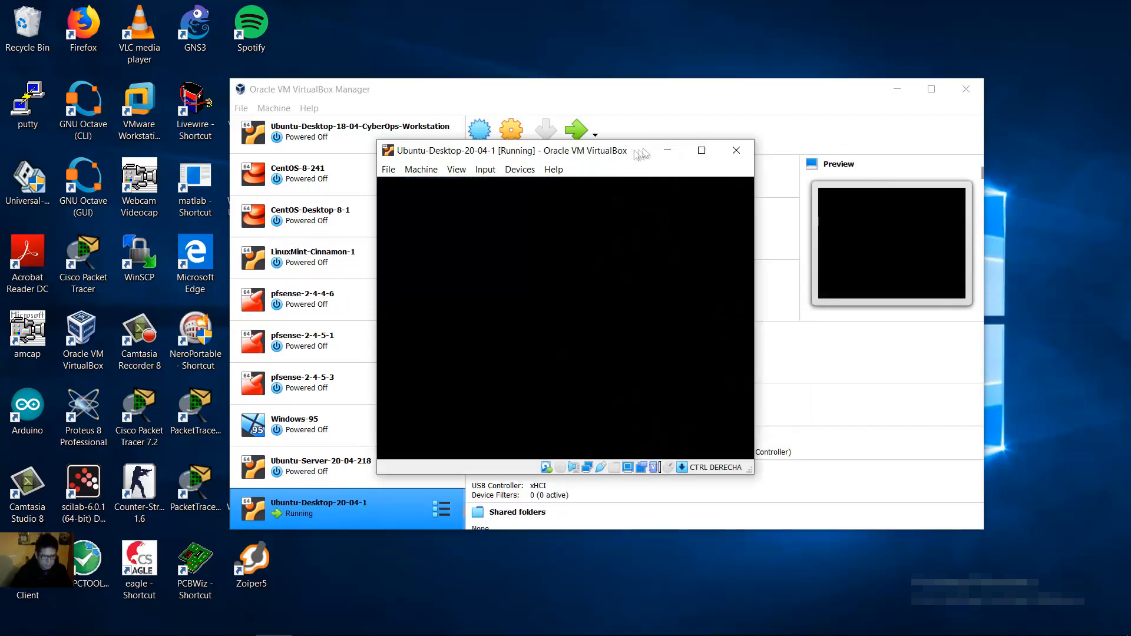
pyautogui.click(702, 150)
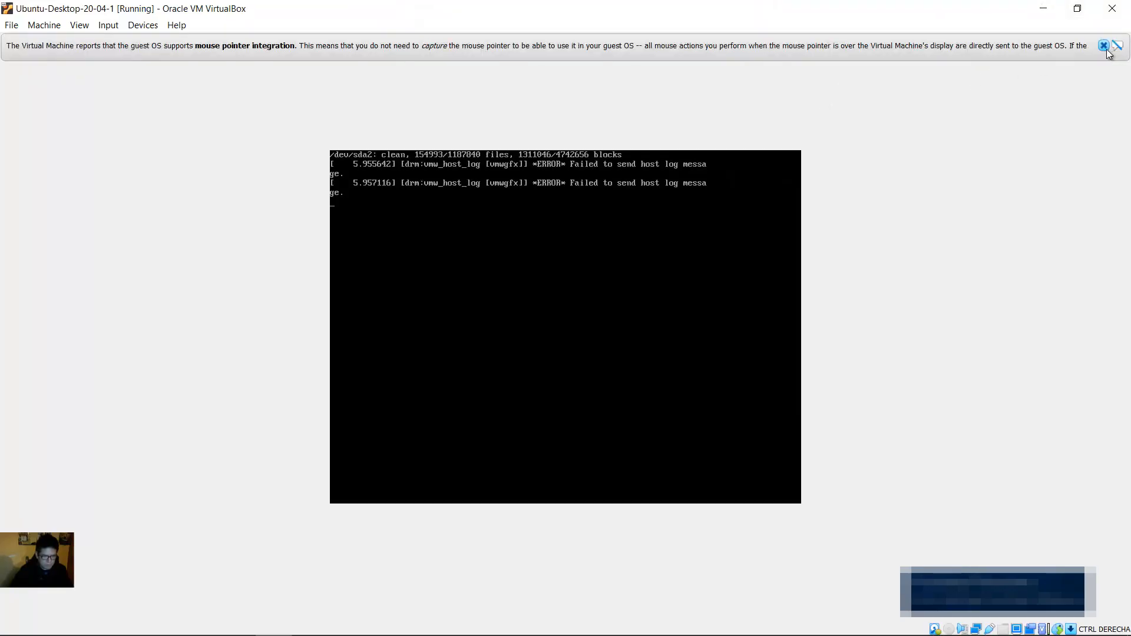
pyautogui.click(1104, 46)
pyautogui.click(1078, 9)
pyautogui.click(702, 150)
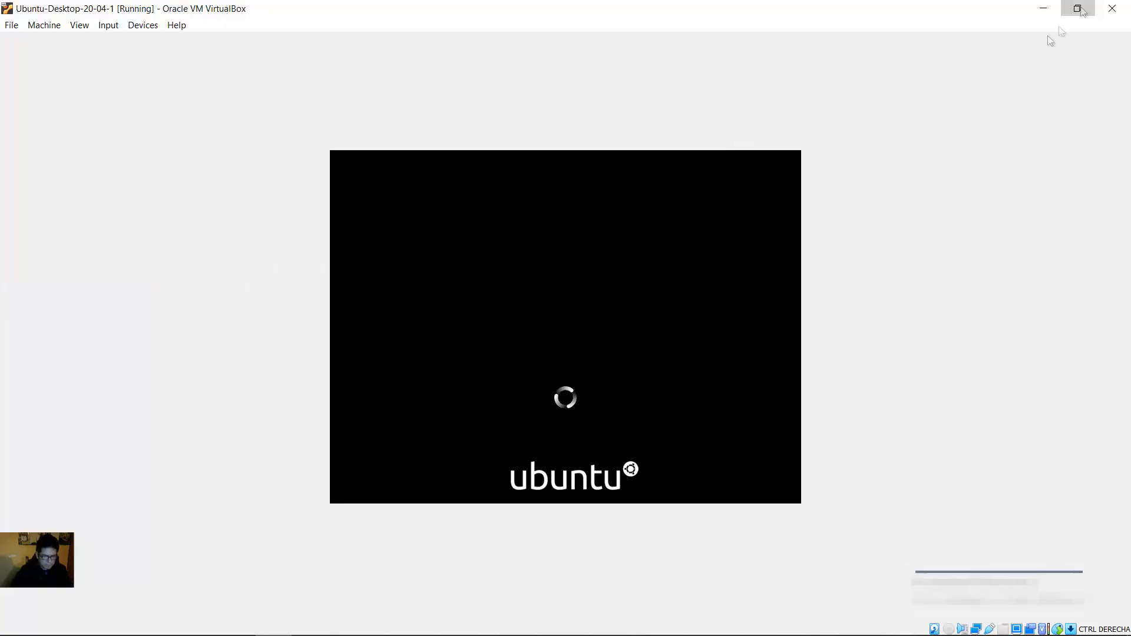
pyautogui.click(1077, 8)
pyautogui.click(702, 150)
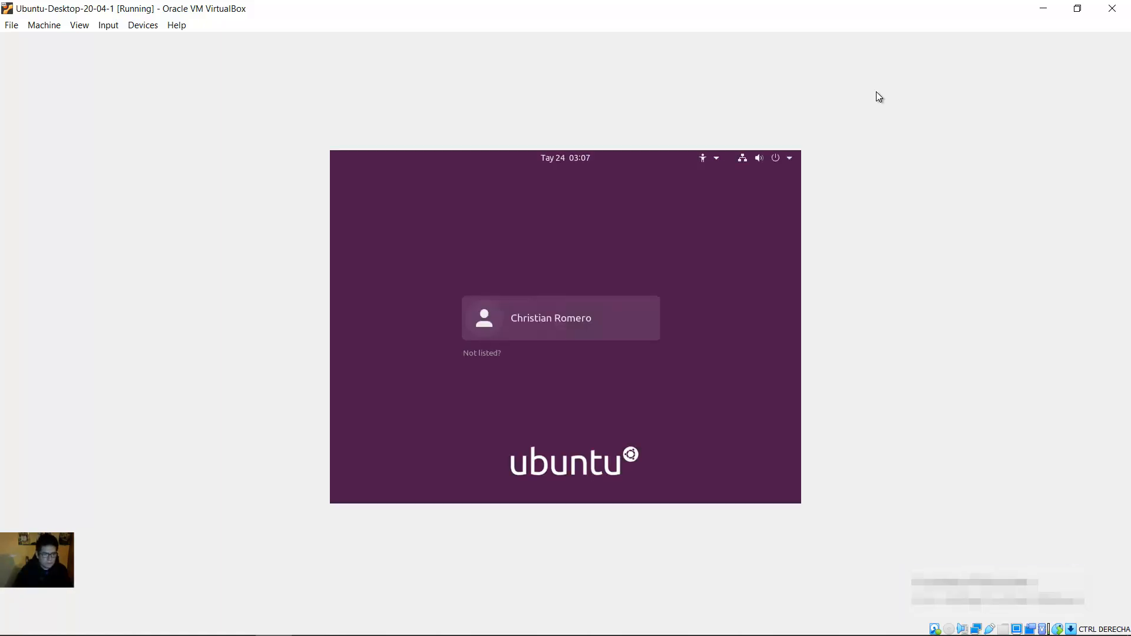
# Step: Log in as the new user with the account password and skip Online Accounts
pyautogui.click(565, 334)
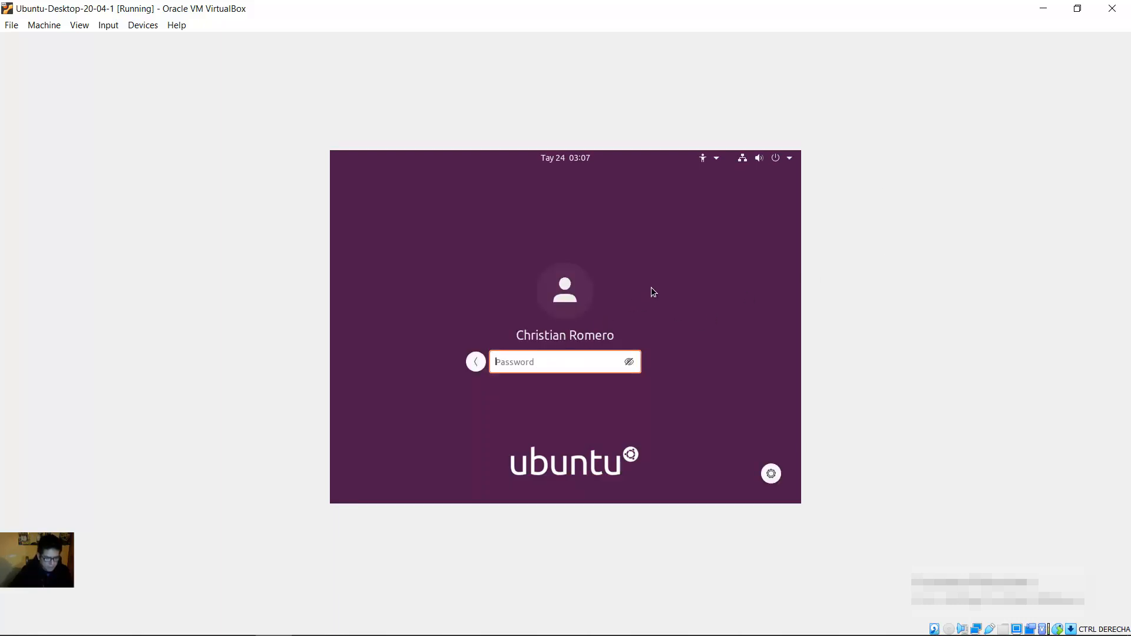
pyautogui.write('*********')
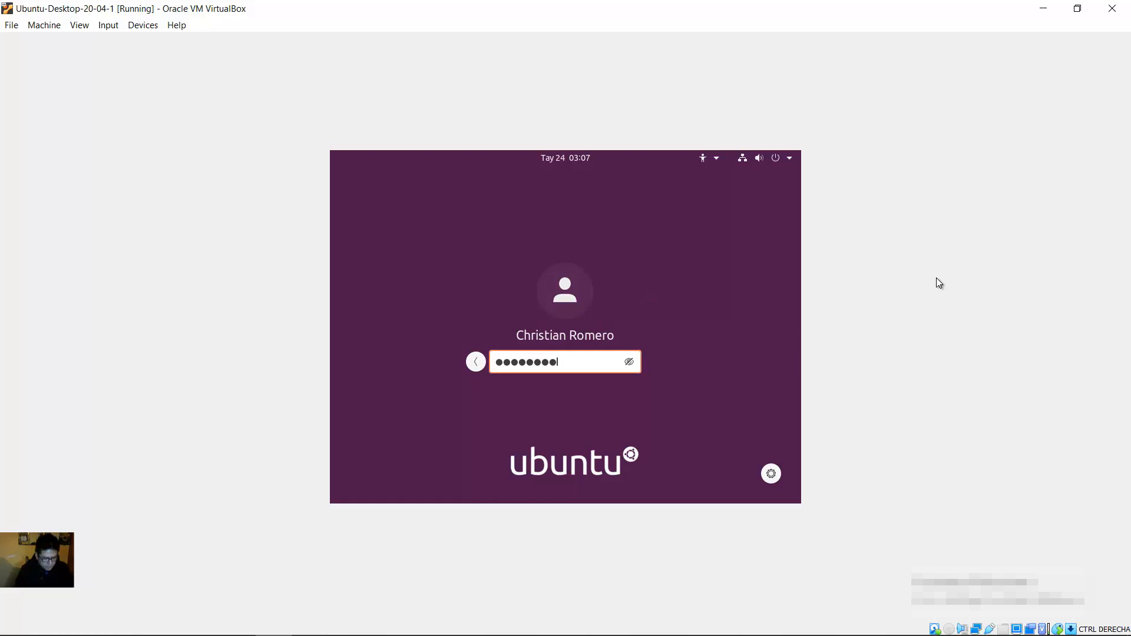
pyautogui.write('***')
pyautogui.press('Return')
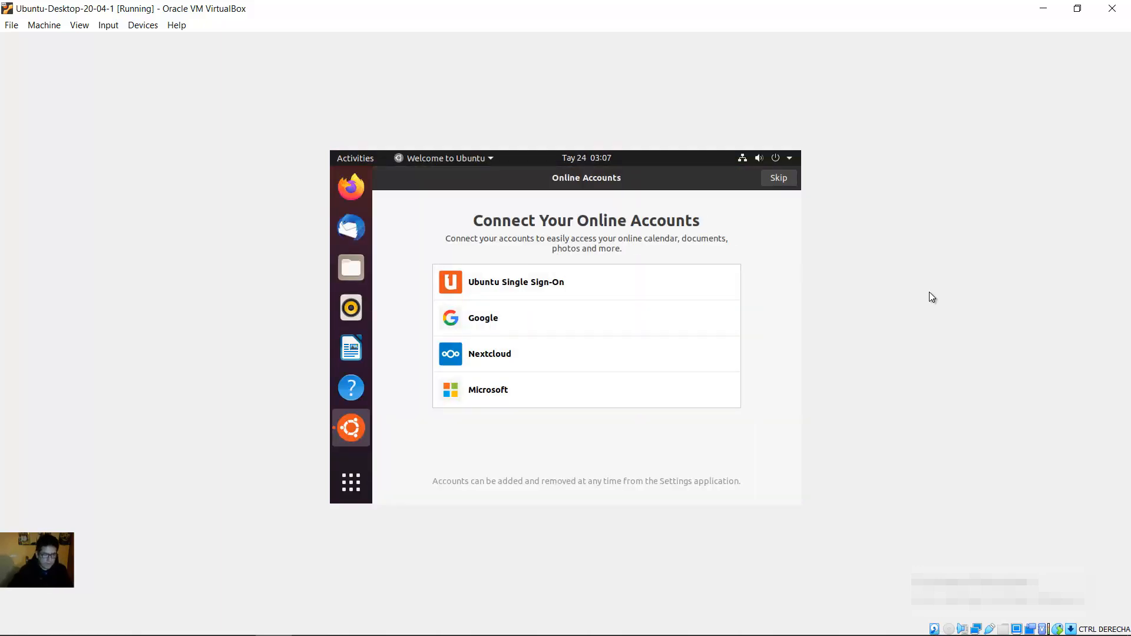
pyautogui.click(779, 178)
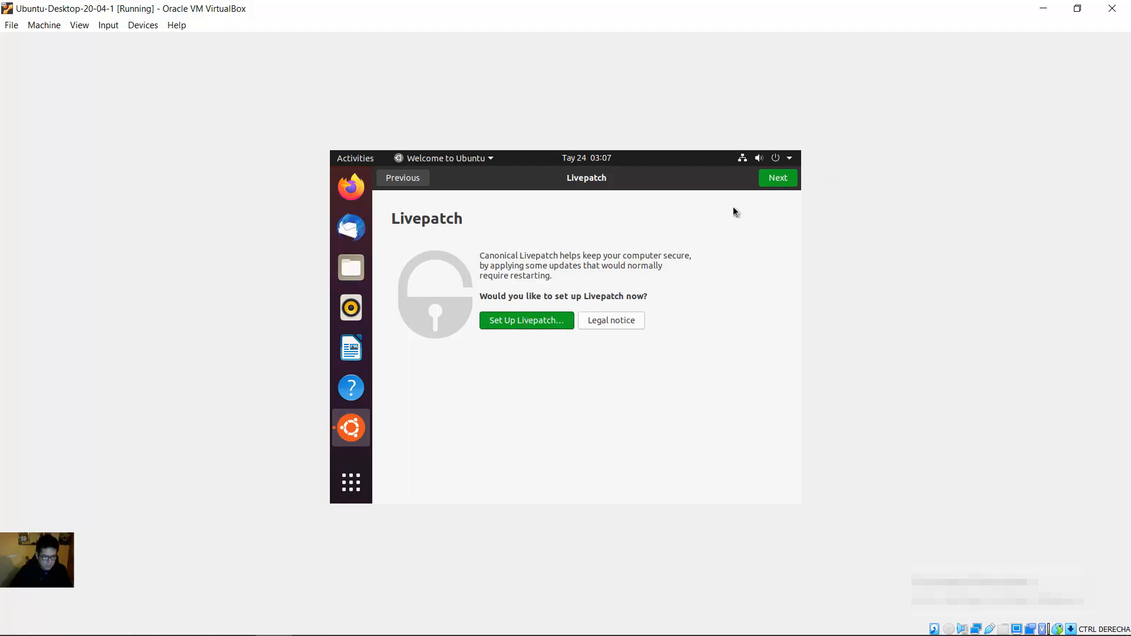
# Step: Skip Livepatch and accept the default Help improve Ubuntu and Privacy choices, then finish with Done
pyautogui.click(782, 178)
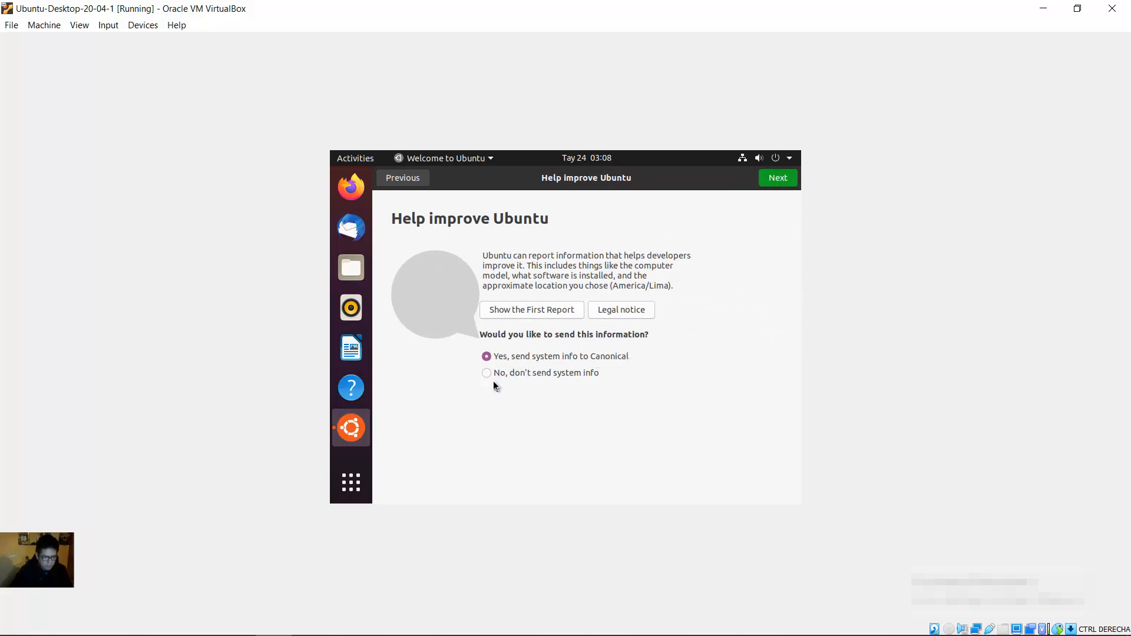
pyautogui.click(778, 178)
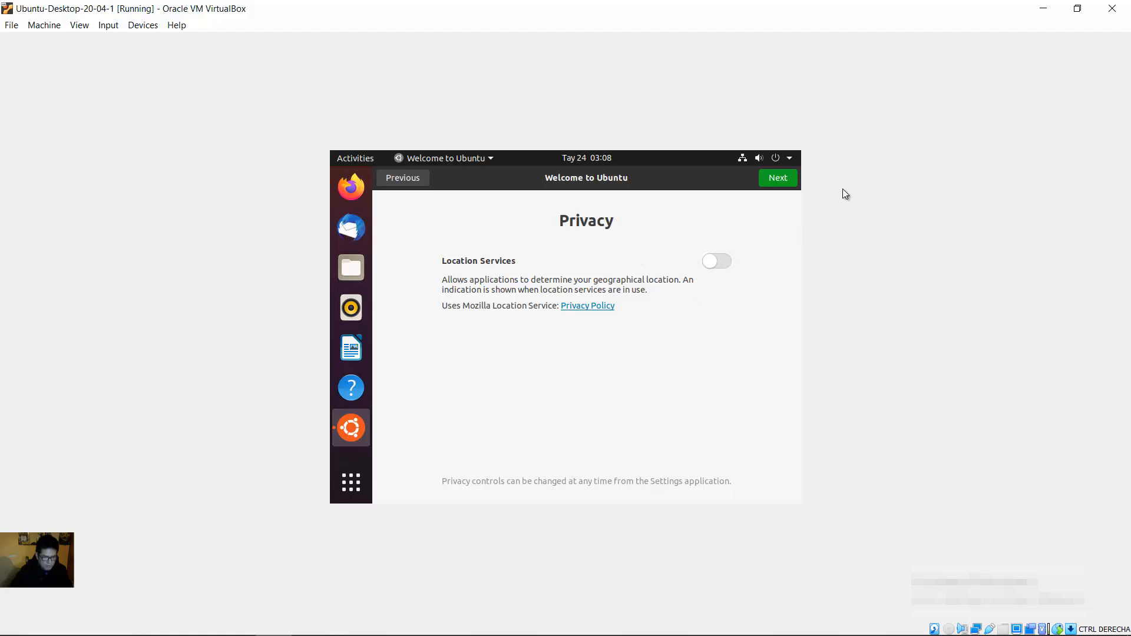
pyautogui.click(790, 180)
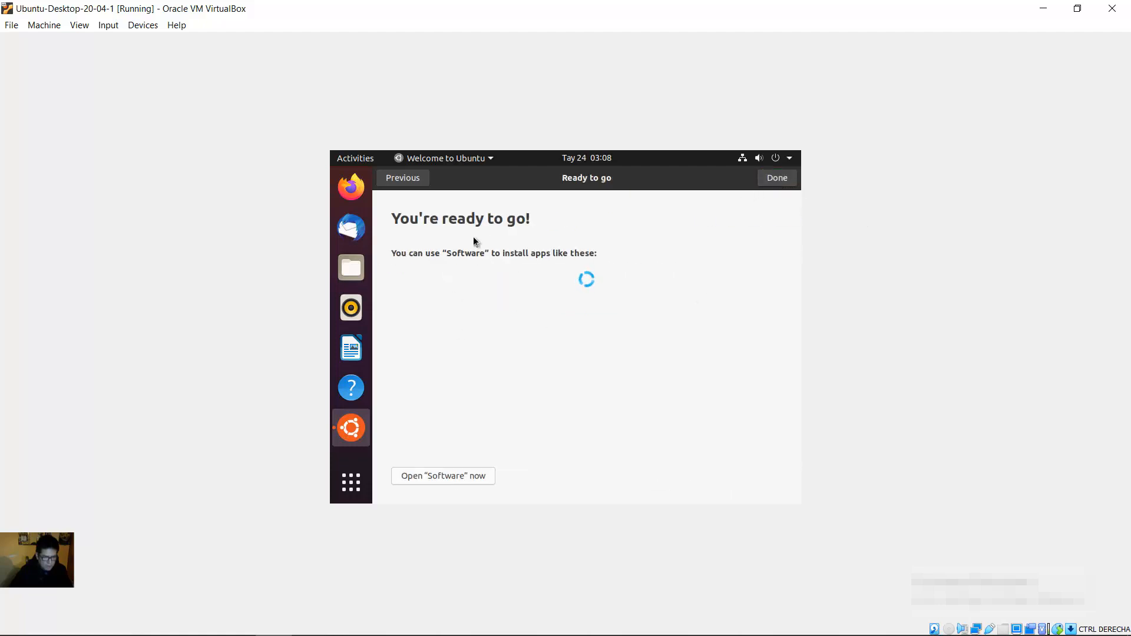
pyautogui.click(776, 184)
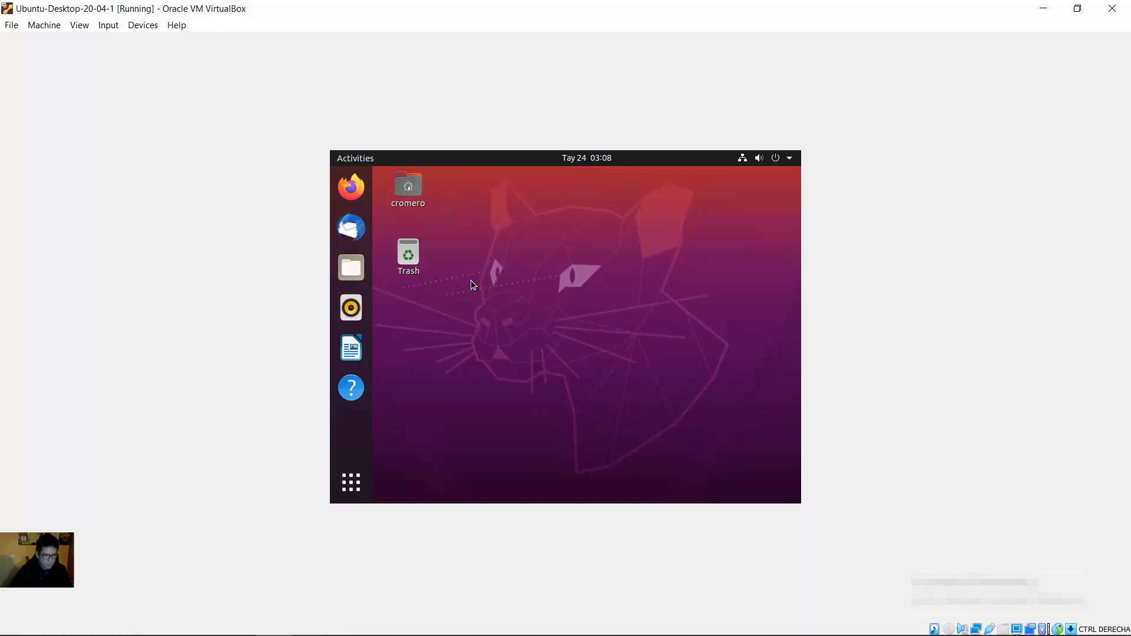
# Step: Insert the Guest Additions CD image and run its autorun installer, authorizing with the account password
pyautogui.click(143, 27)
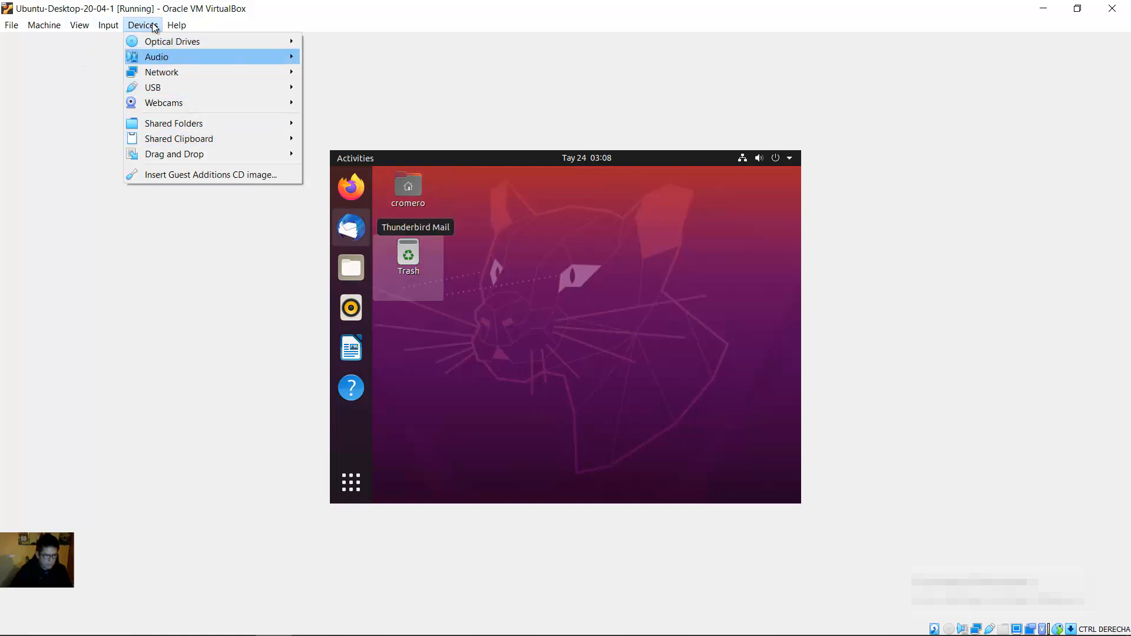
pyautogui.click(211, 174)
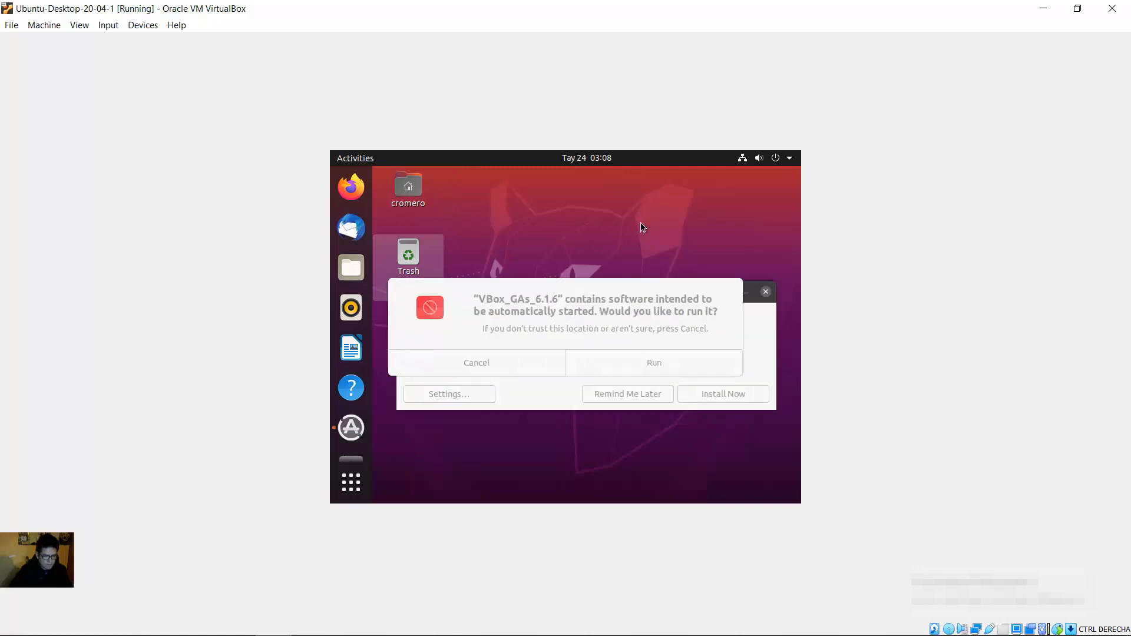
pyautogui.click(653, 358)
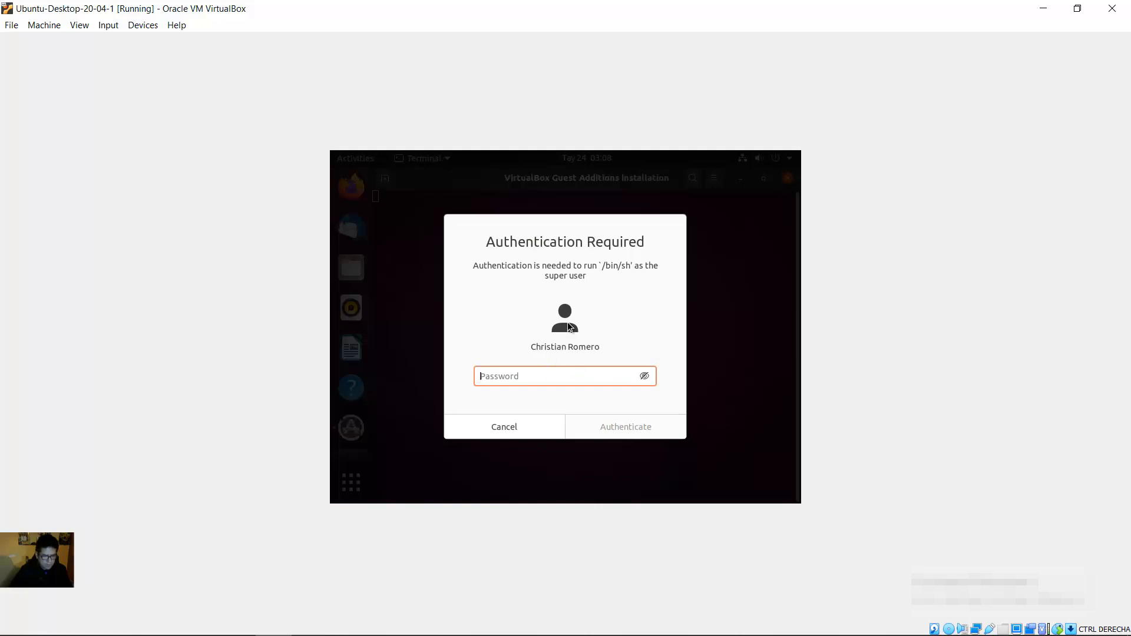
pyautogui.write('•••••••••••')
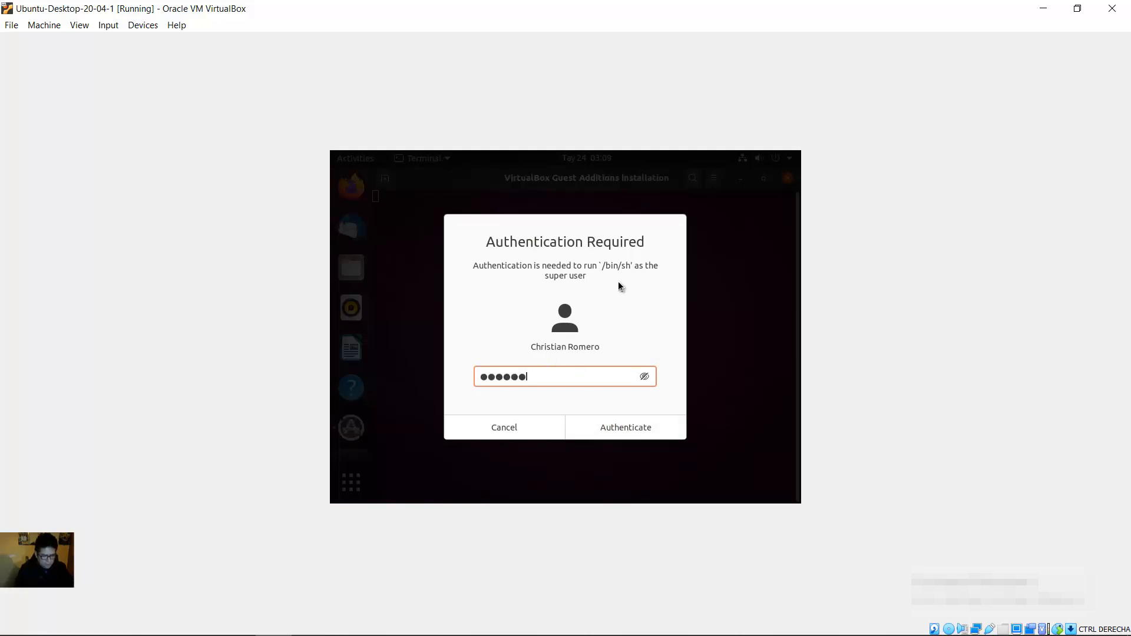
pyautogui.press('Return')
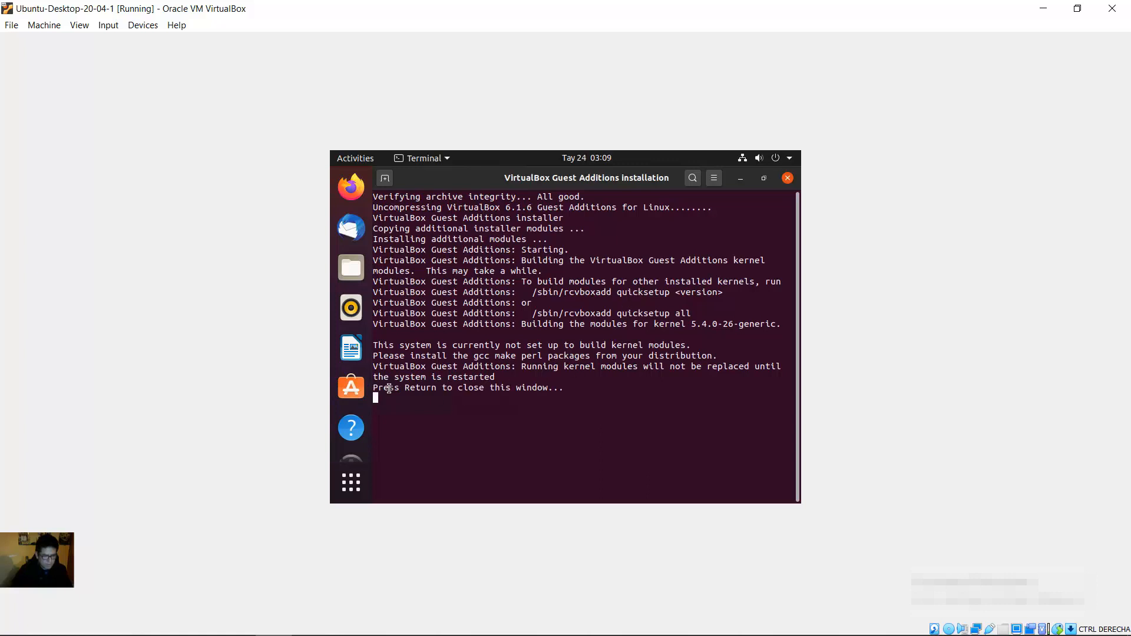
# Step: Close the terminal once the Guest Additions 6.1.6 installation has finished
pyautogui.moveTo(389, 389); pyautogui.dragTo(482, 383)
pyautogui.click(599, 389)
pyautogui.press('Return')
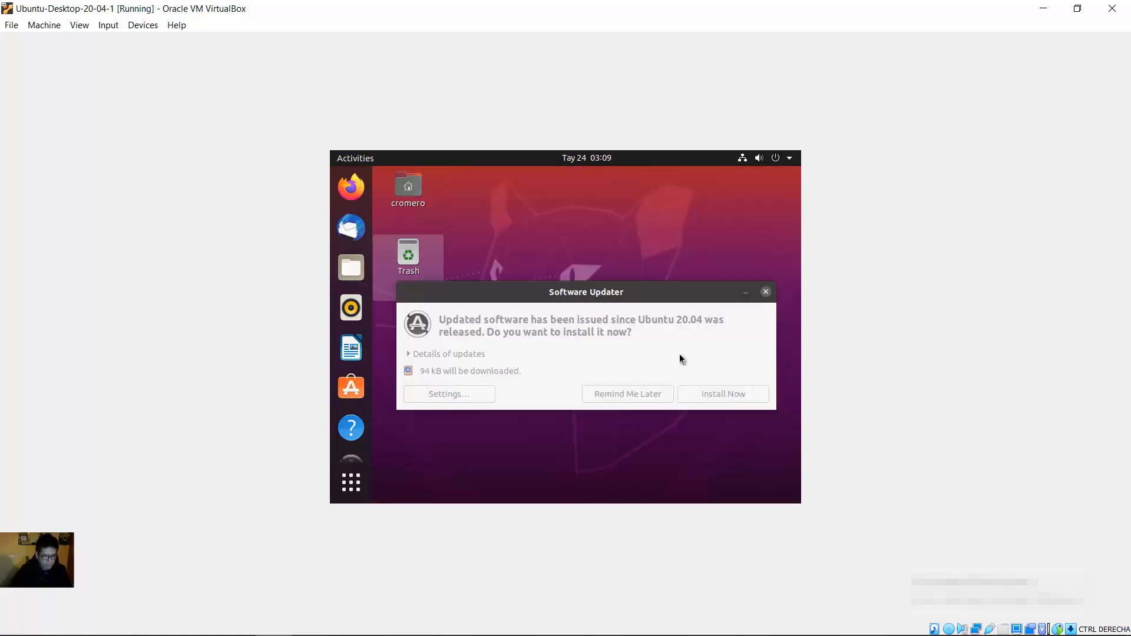
# Step: Postpone the offered Ubuntu updates with Remind Me Later in the Software Updater prompt
pyautogui.moveTo(631, 292); pyautogui.dragTo(644, 261)
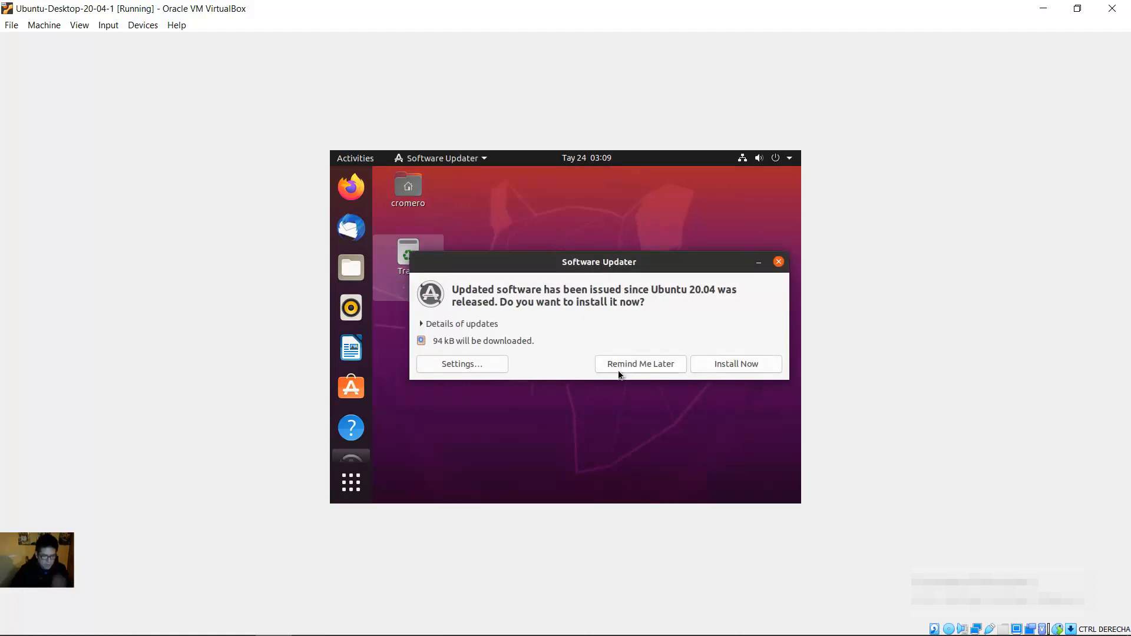
pyautogui.click(636, 365)
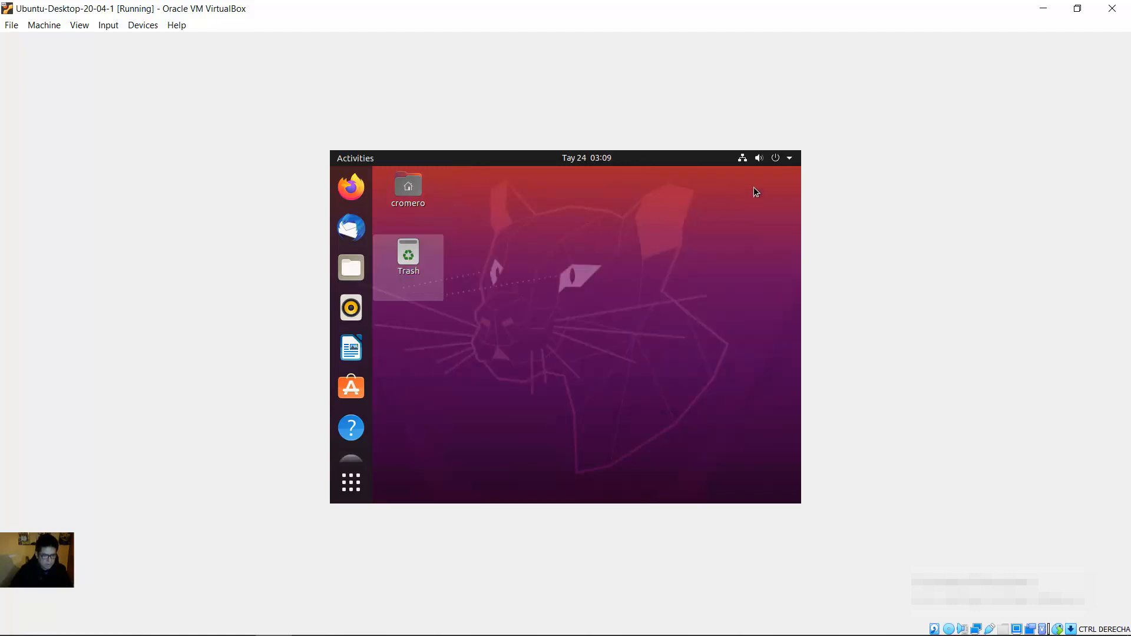
pyautogui.click(773, 161)
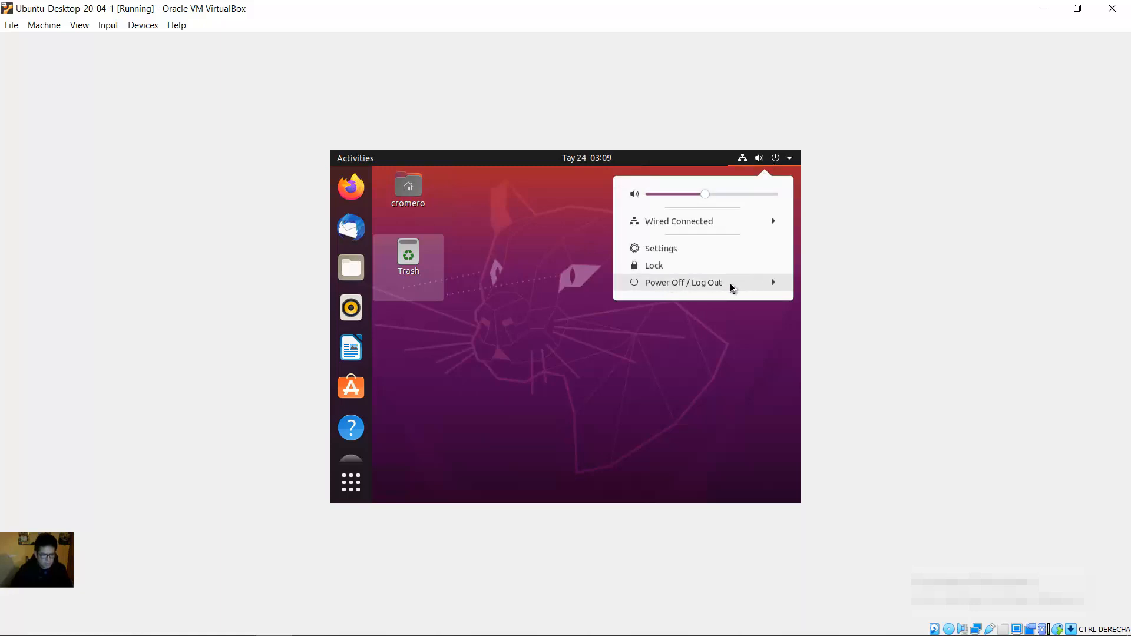
# Step: Restart the Ubuntu guest from the system menu's Power Off / Log Out options
pyautogui.click(699, 283)
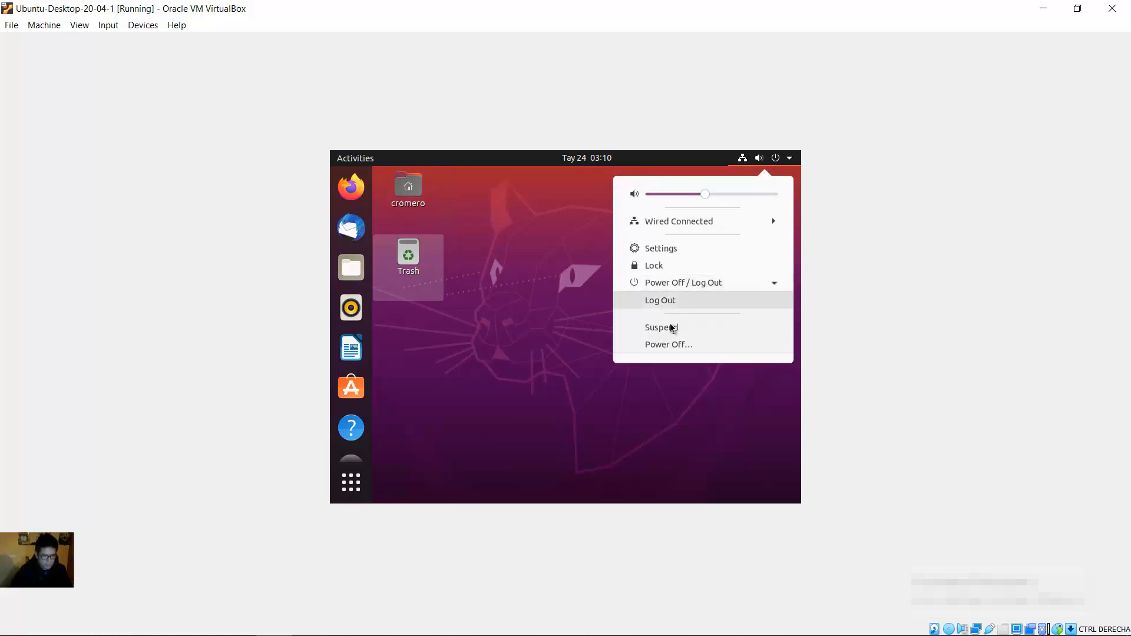
pyautogui.click(668, 346)
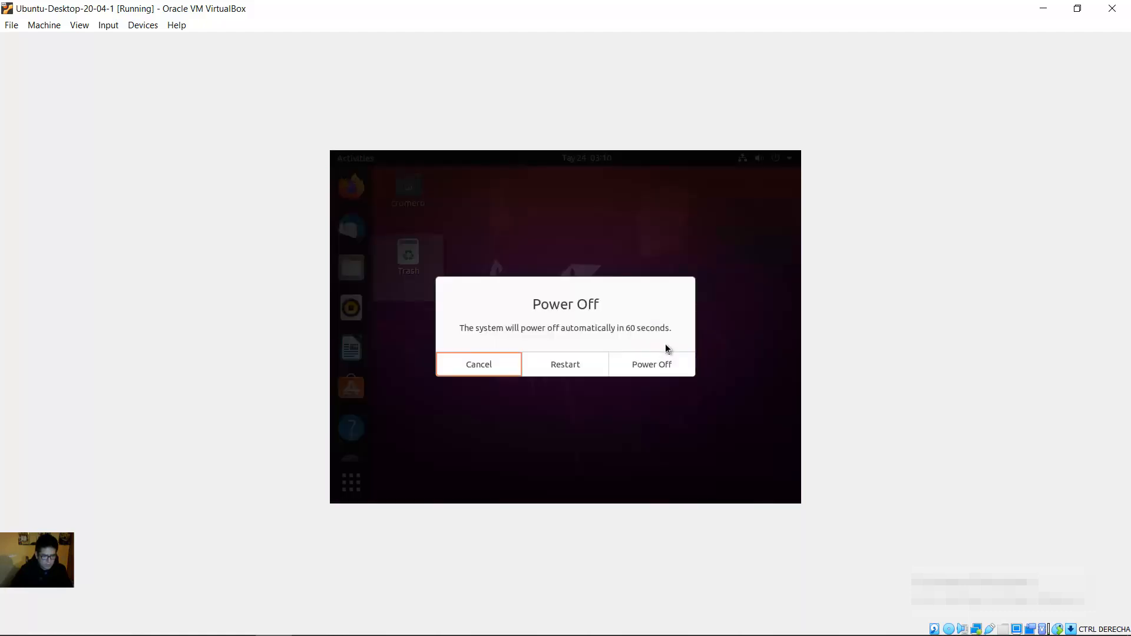
pyautogui.click(569, 364)
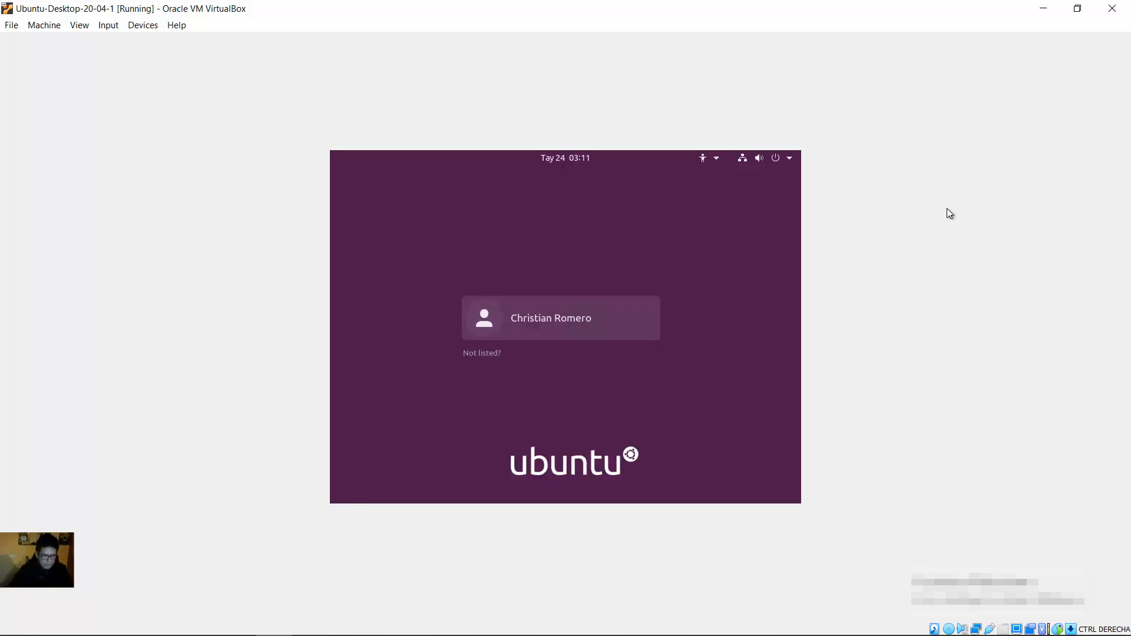
# Step: Log in to the Ubuntu user account with its password, then restore the VM window to normal size
pyautogui.click(588, 329)
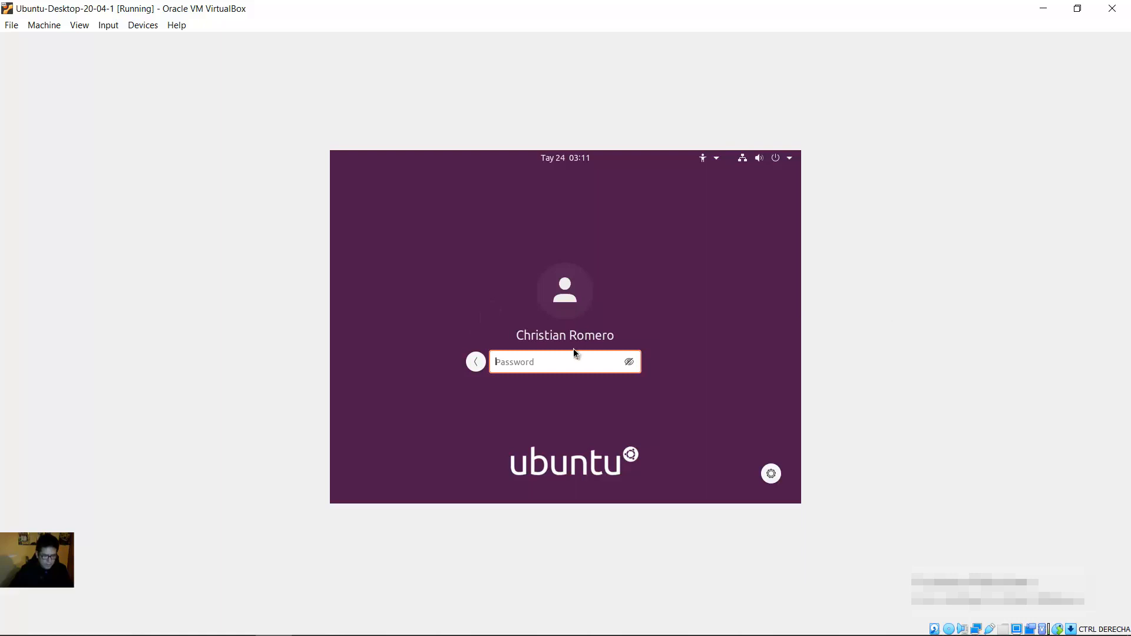
pyautogui.write('************')
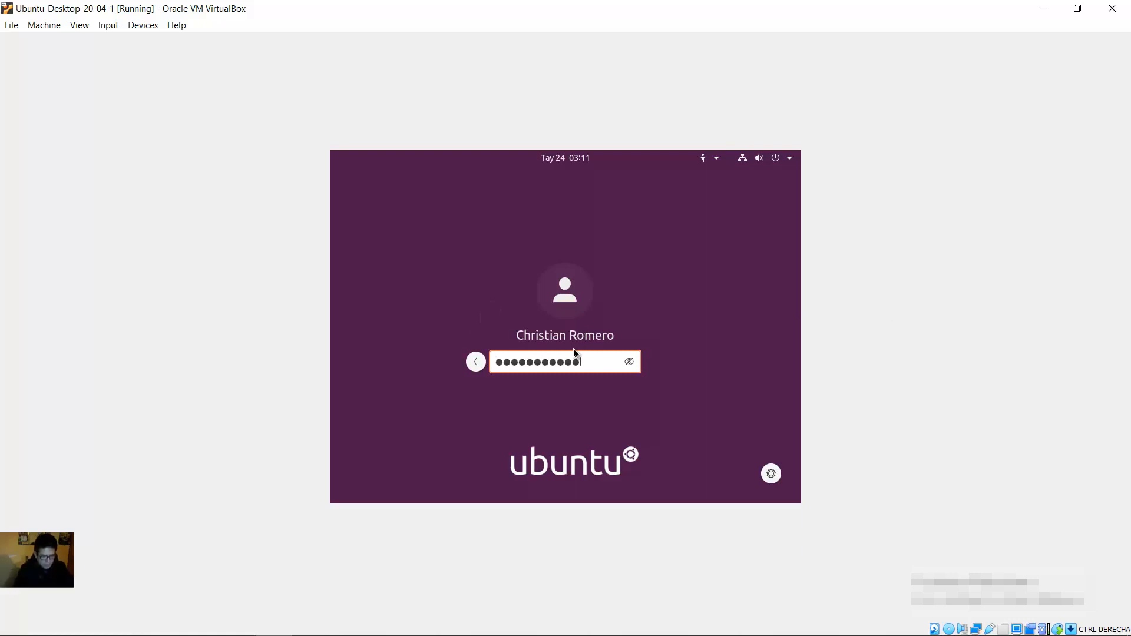
pyautogui.press('Return')
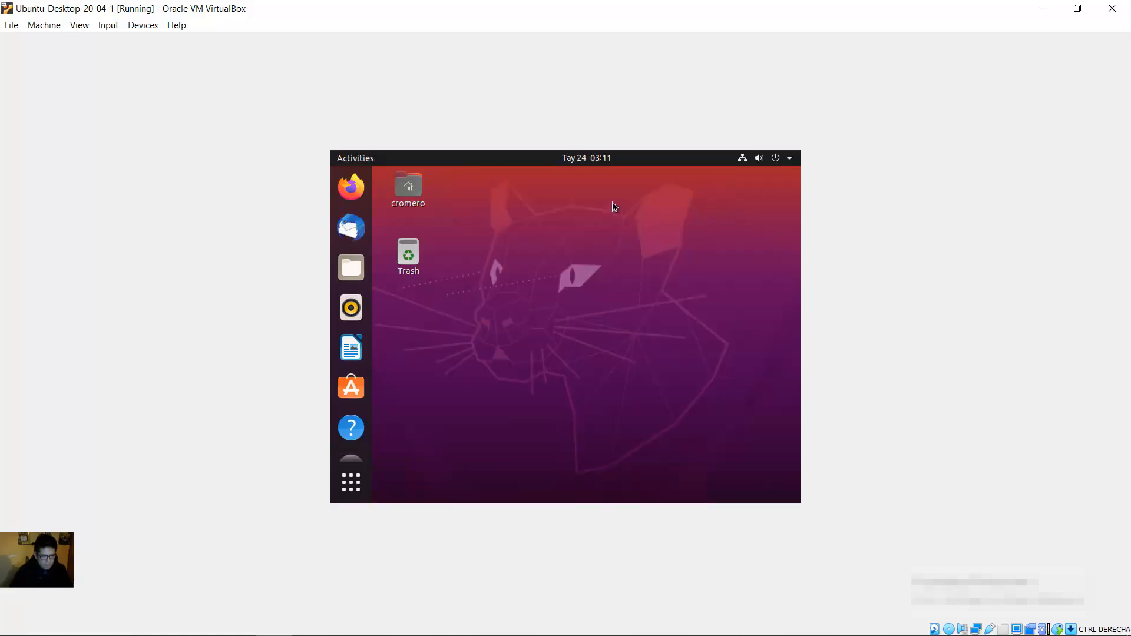
pyautogui.click(1071, 13)
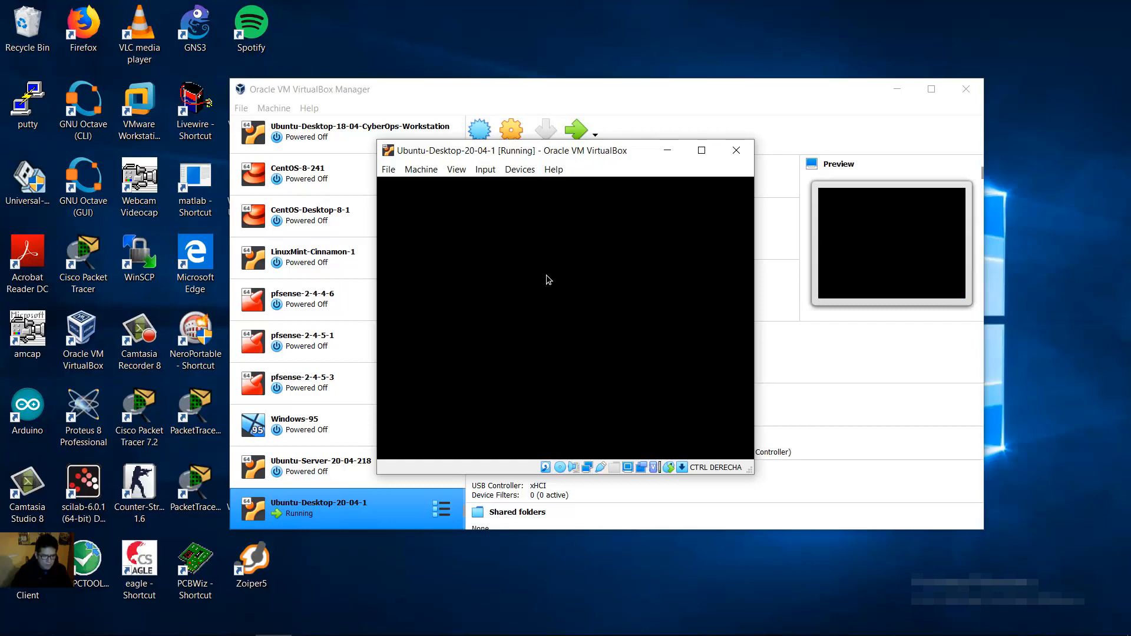
# Step: Maximize the VM window, then switch it to View > Full-screen Mode
pyautogui.click(701, 151)
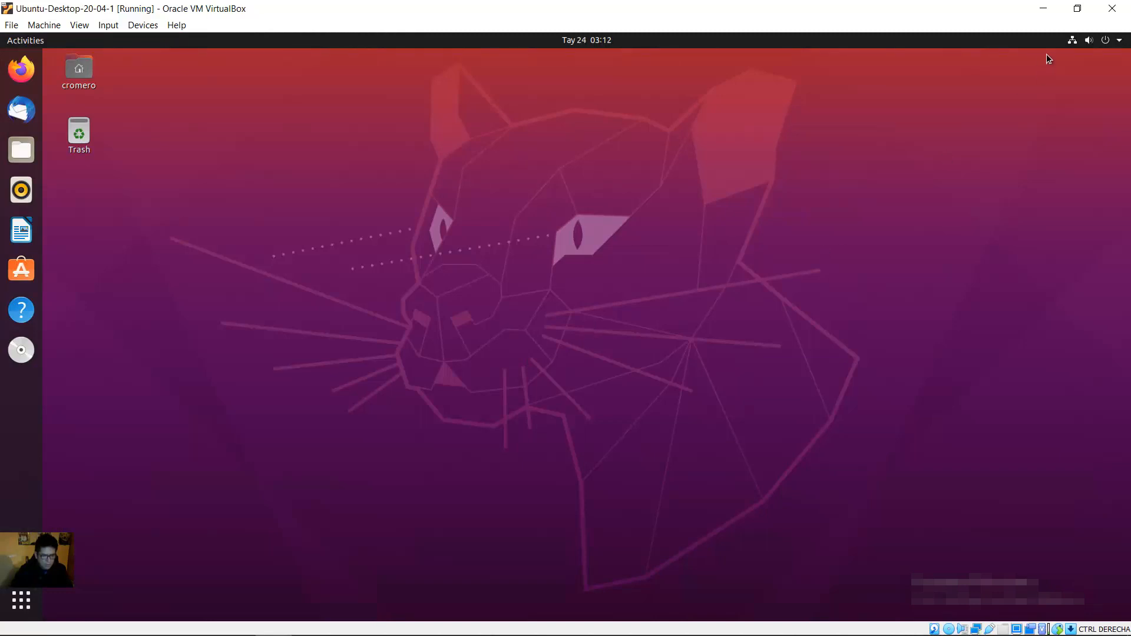
pyautogui.click(1077, 8)
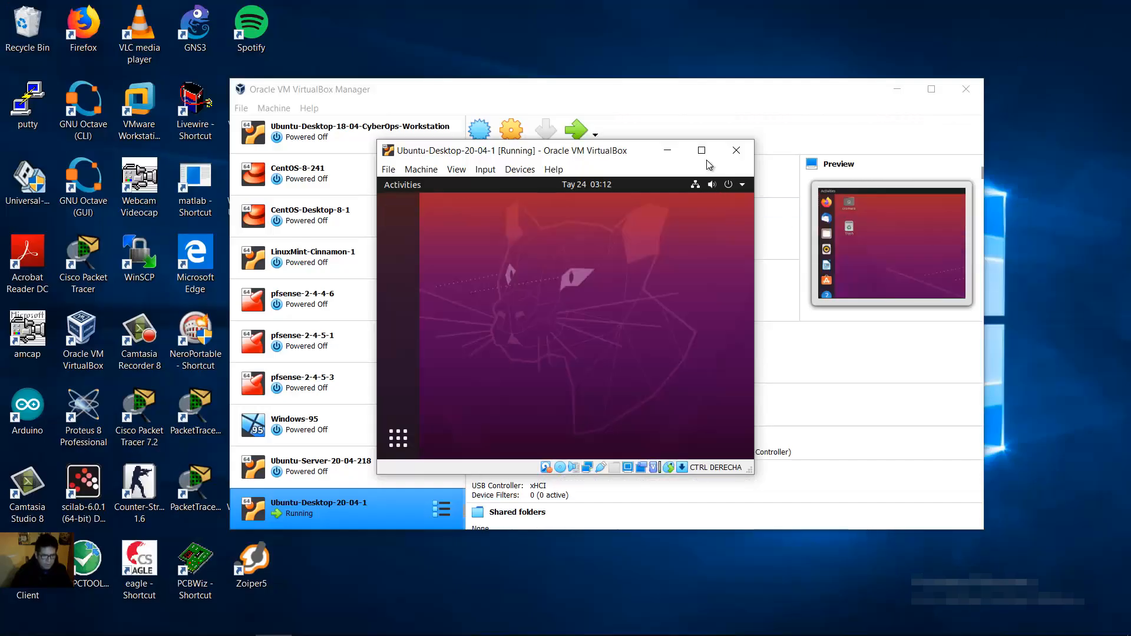
pyautogui.click(702, 152)
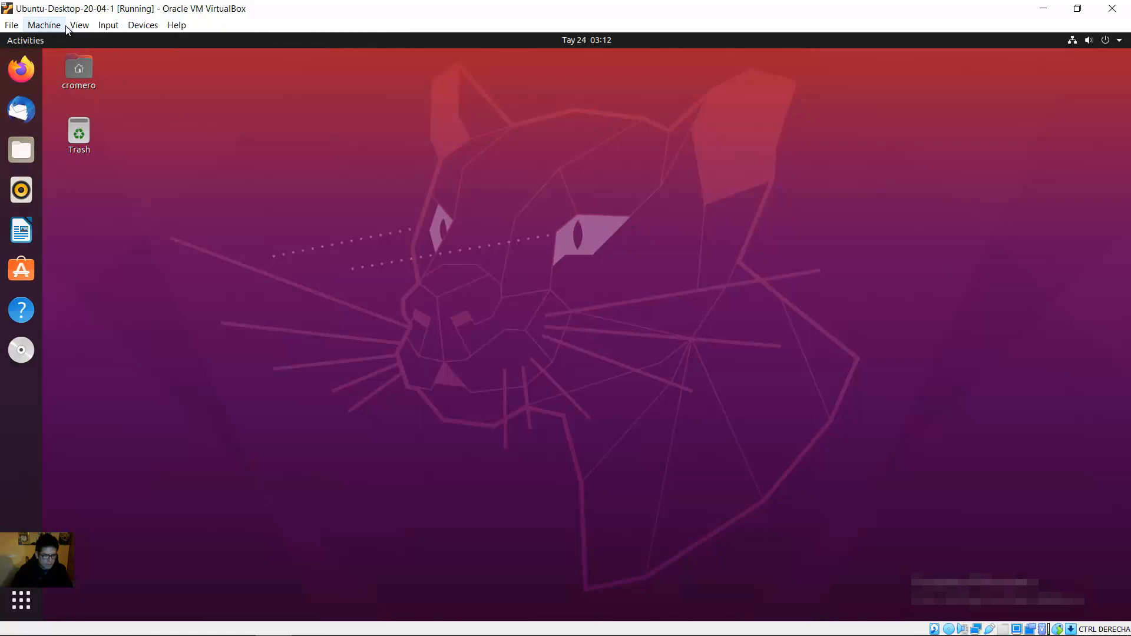
pyautogui.click(79, 25)
pyautogui.click(88, 42)
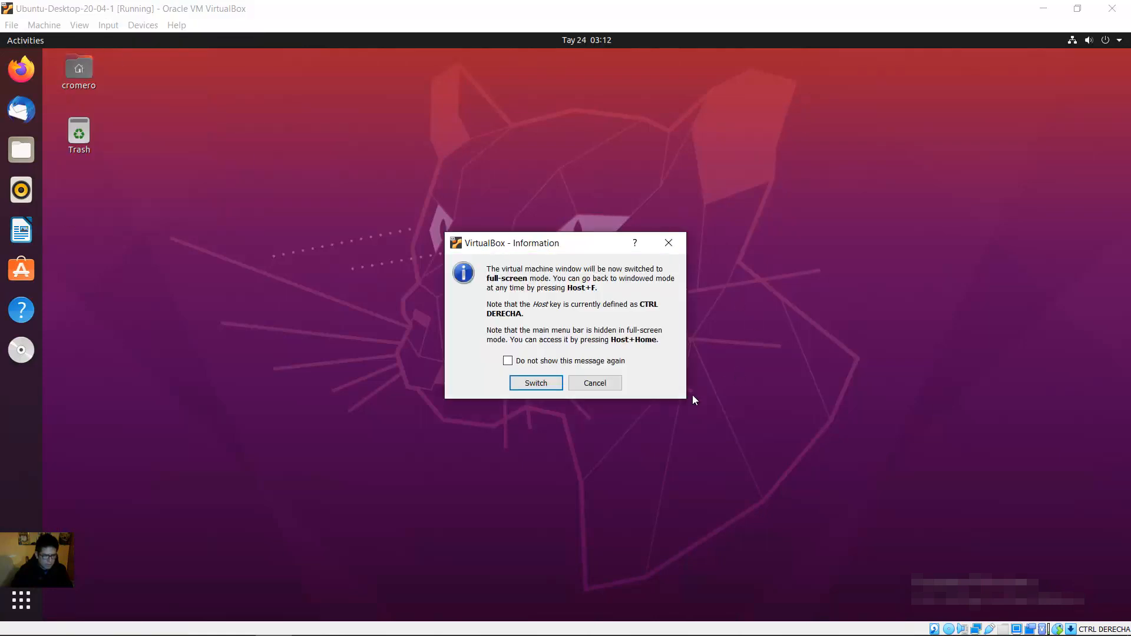
pyautogui.click(552, 388)
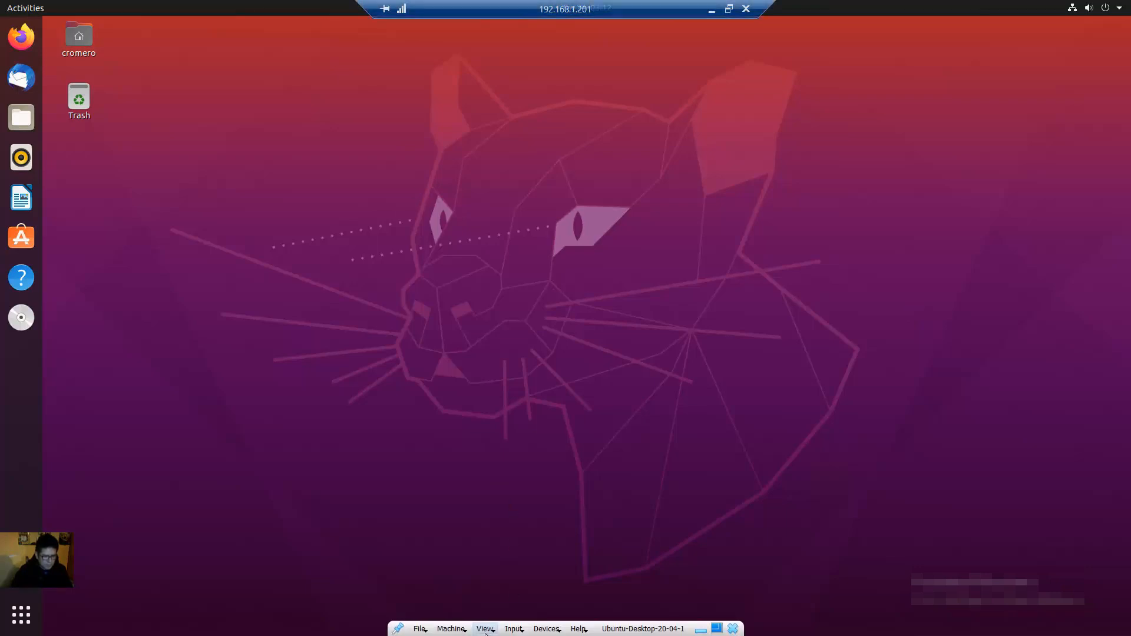
# Step: Leave full-screen mode and eject the Guest Additions disc from the Ubuntu dock
pyautogui.click(485, 629)
pyautogui.click(542, 503)
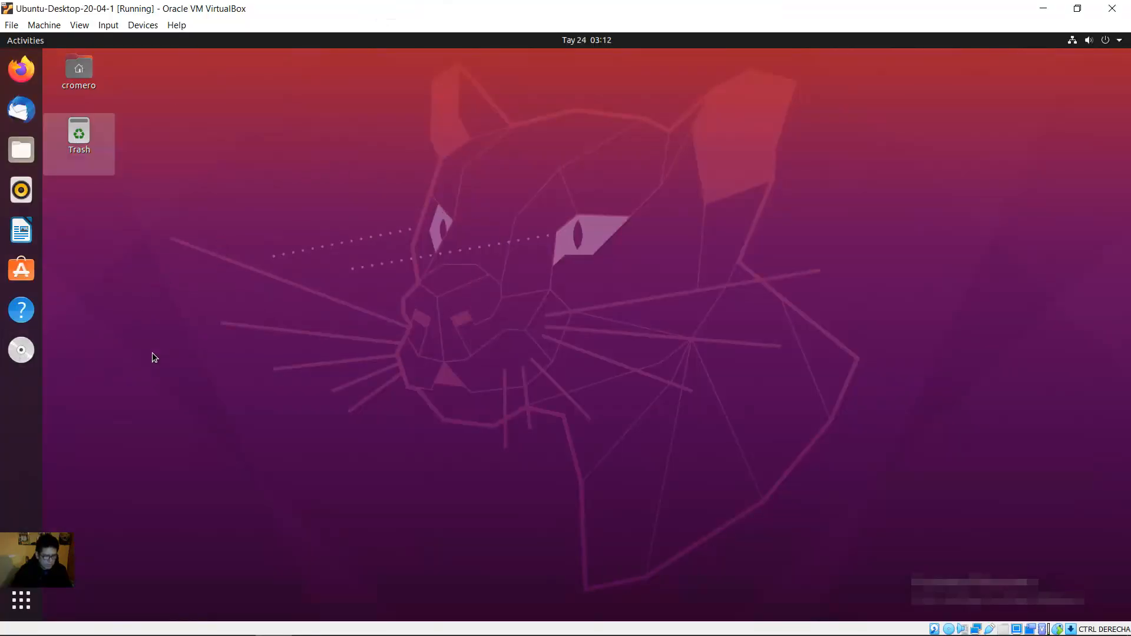
pyautogui.rightClick(26, 363)
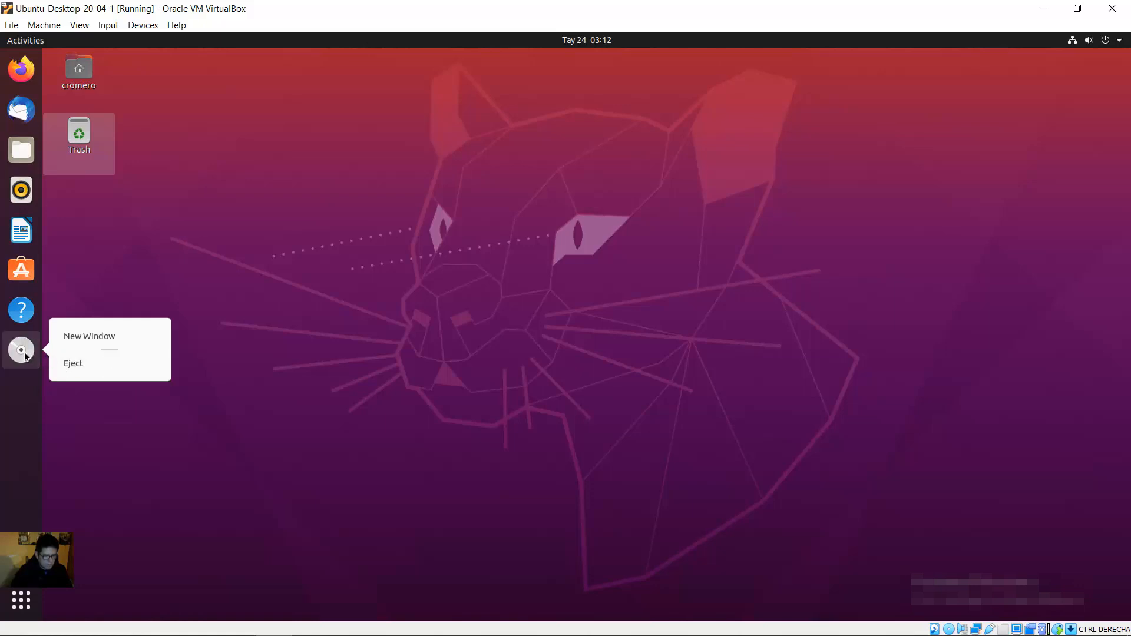
pyautogui.click(66, 364)
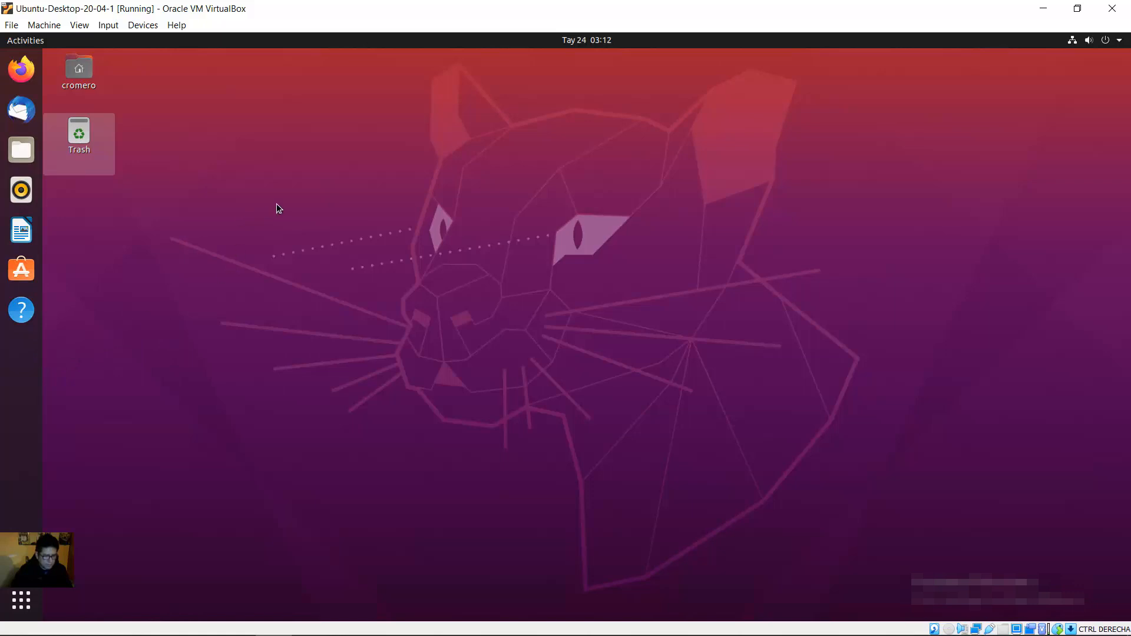
# Step: Switch the VM back to View > Full-screen Mode
pyautogui.click(76, 25)
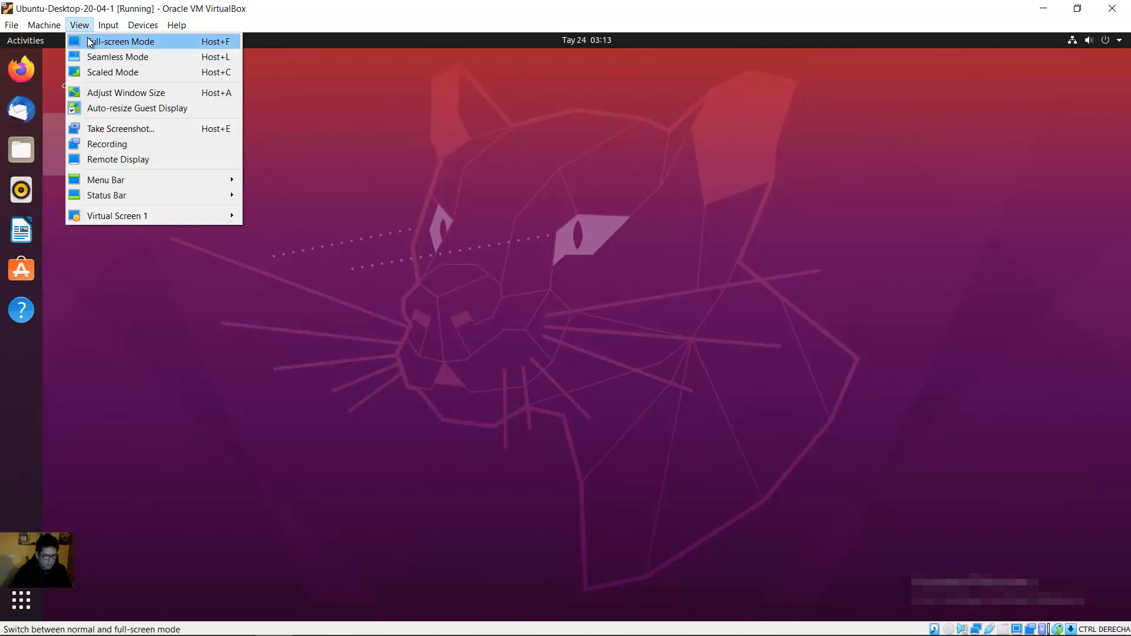
pyautogui.click(86, 40)
pyautogui.click(536, 382)
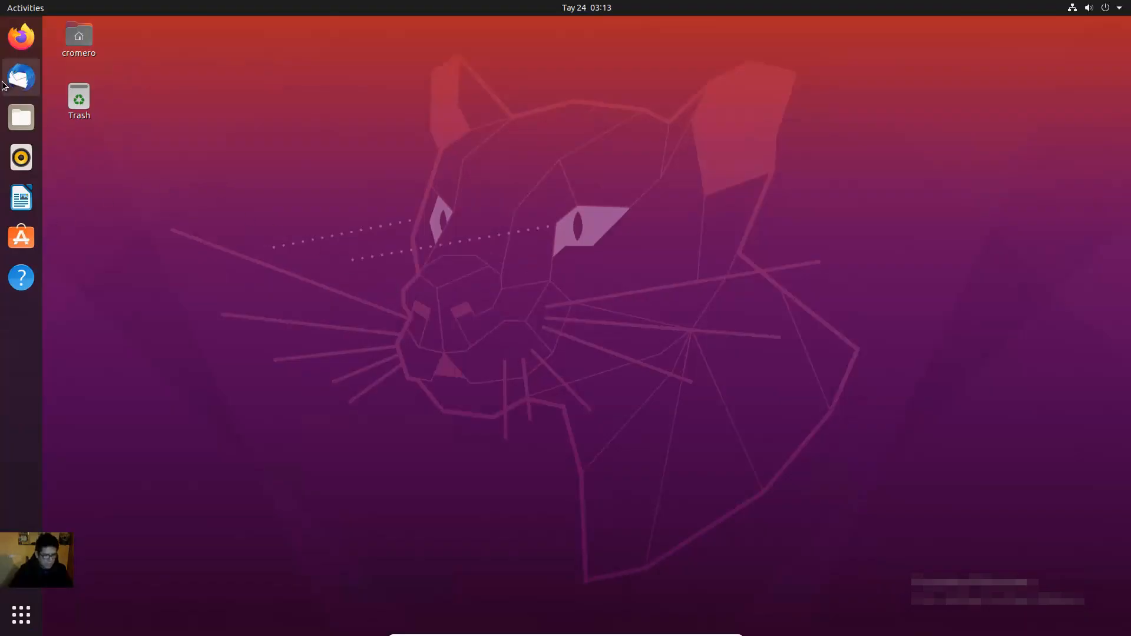
pyautogui.click(21, 37)
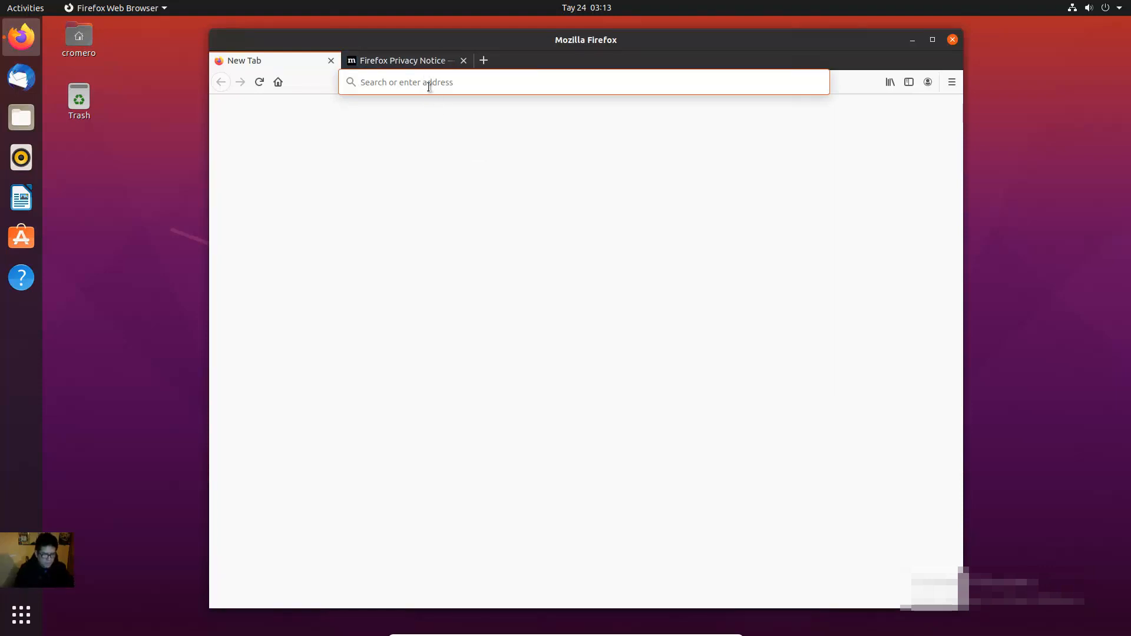
pyautogui.write('google')
pyautogui.hotkey('ctrl', 'Return')
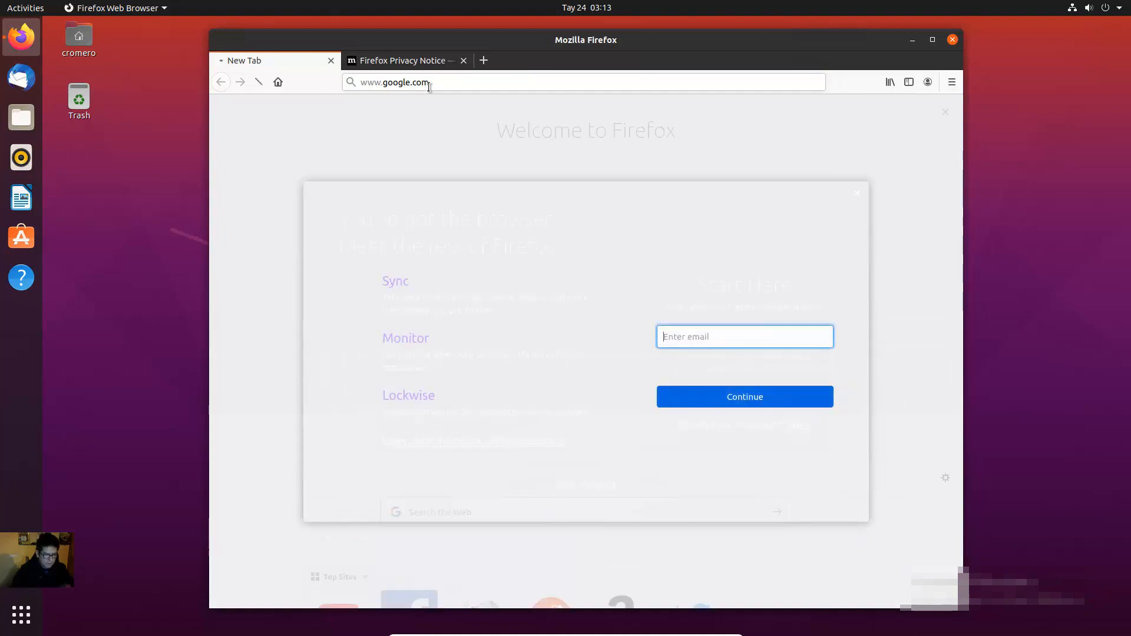